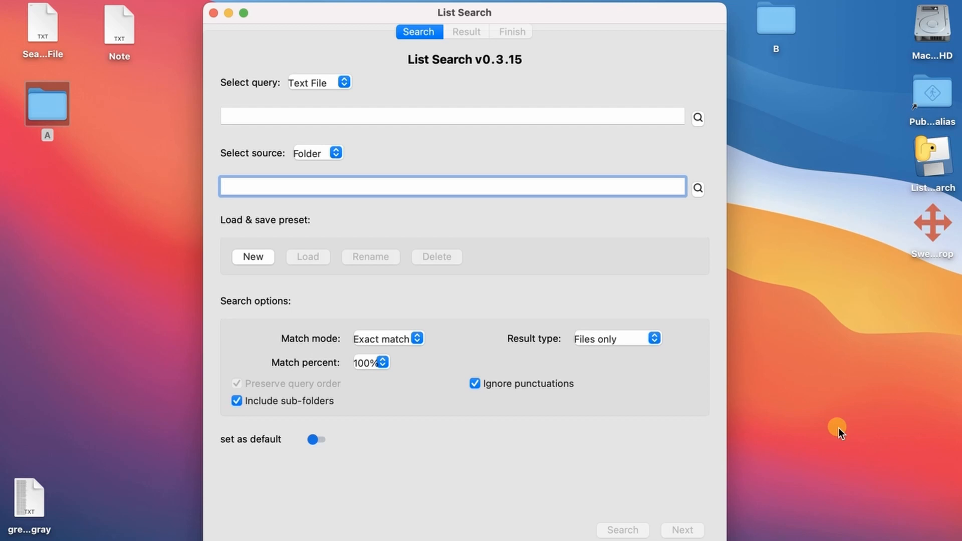
- Open the Search File text document from the desktop, review each of its query lines and close it
left_click_drag(570, 17, 578, 15)
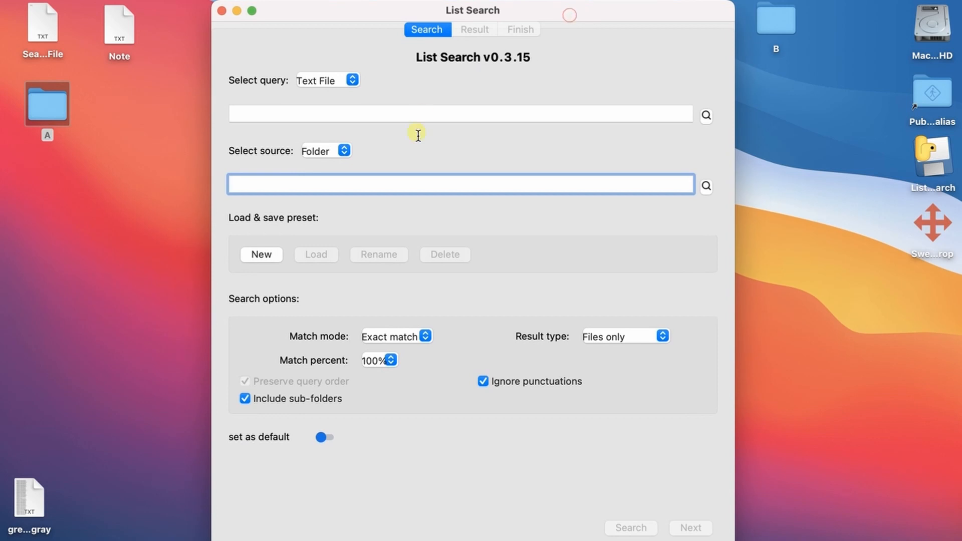
double_click(29, 26)
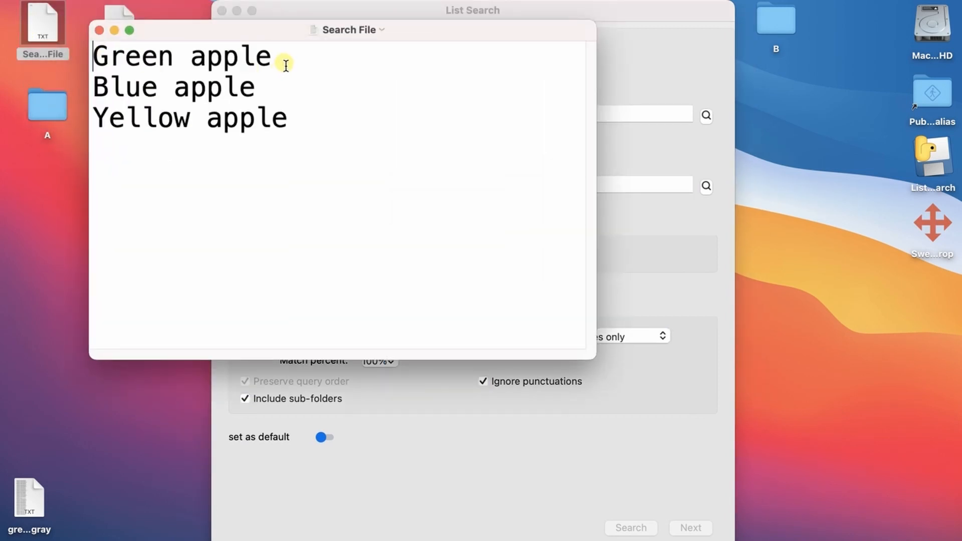
left_click(285, 65)
left_click(288, 86)
left_click(314, 124)
left_click_drag(294, 61, 10, 50)
left_click_drag(270, 84, 25, 80)
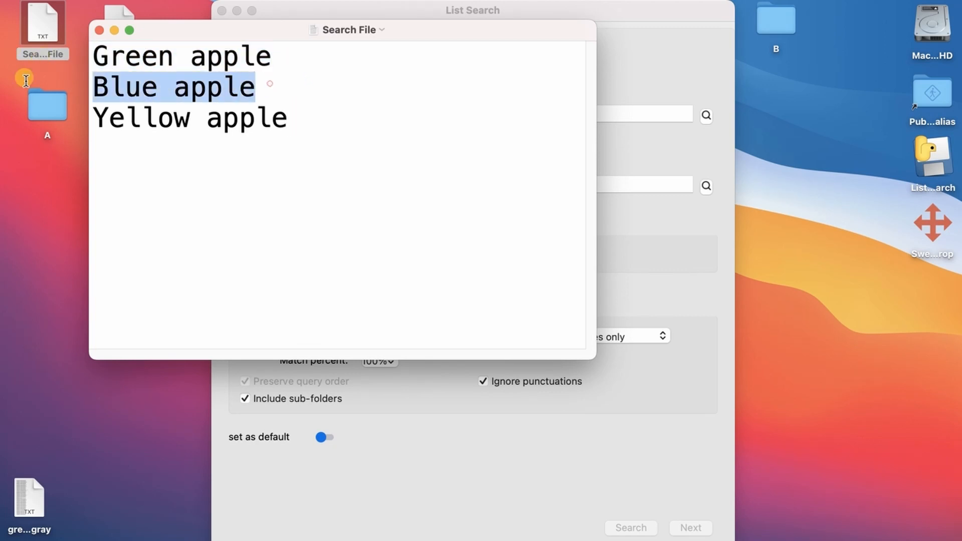
left_click_drag(306, 107, 38, 100)
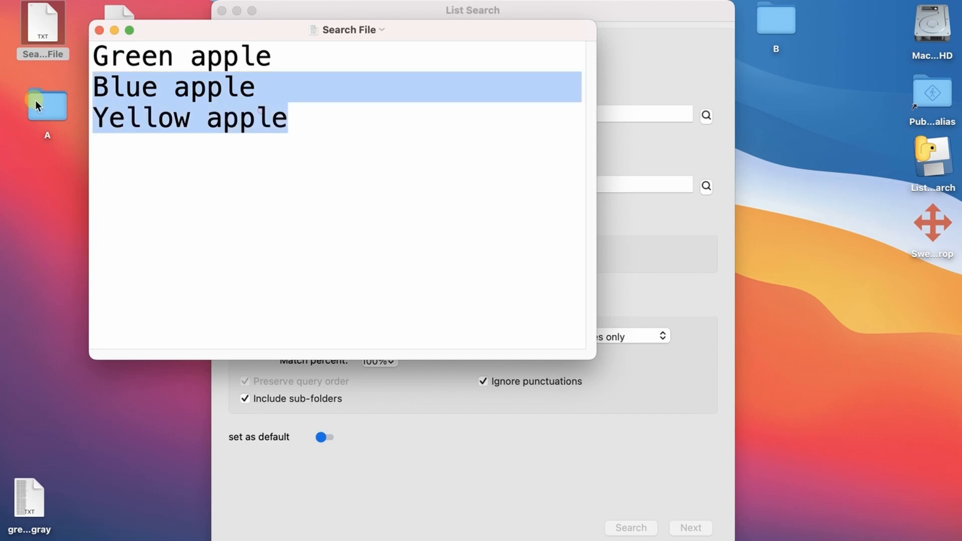
left_click(100, 31)
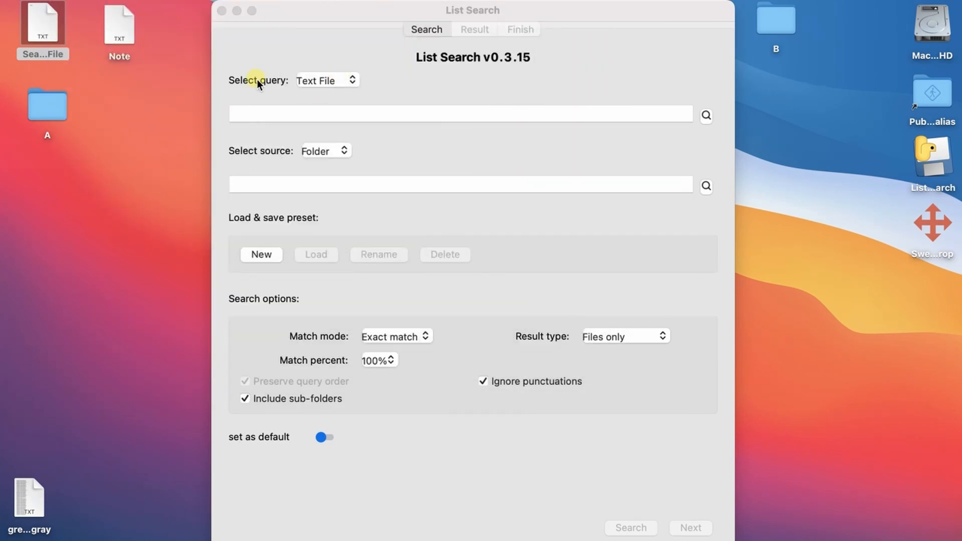
- Set the query type to Enter Value and enter "green apple" as the query
left_click(317, 81)
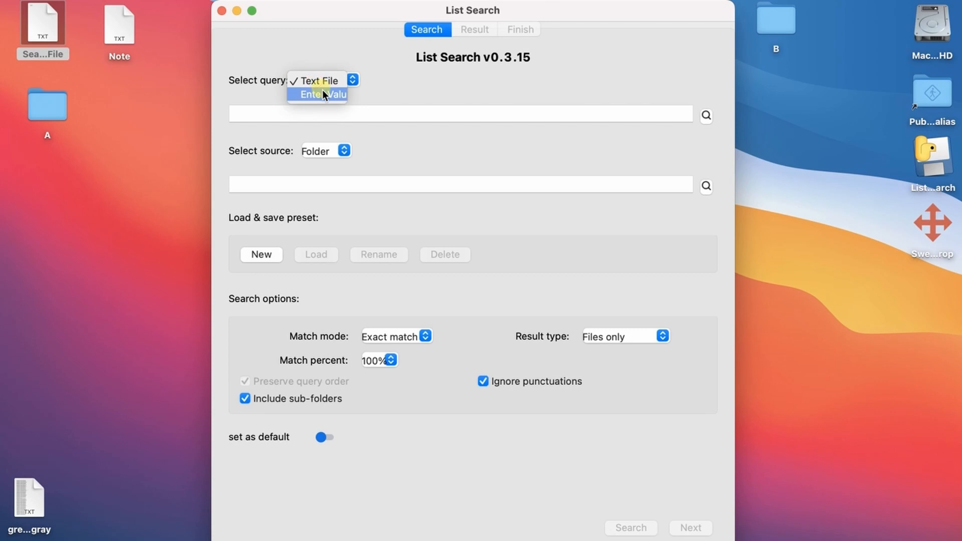
left_click(324, 95)
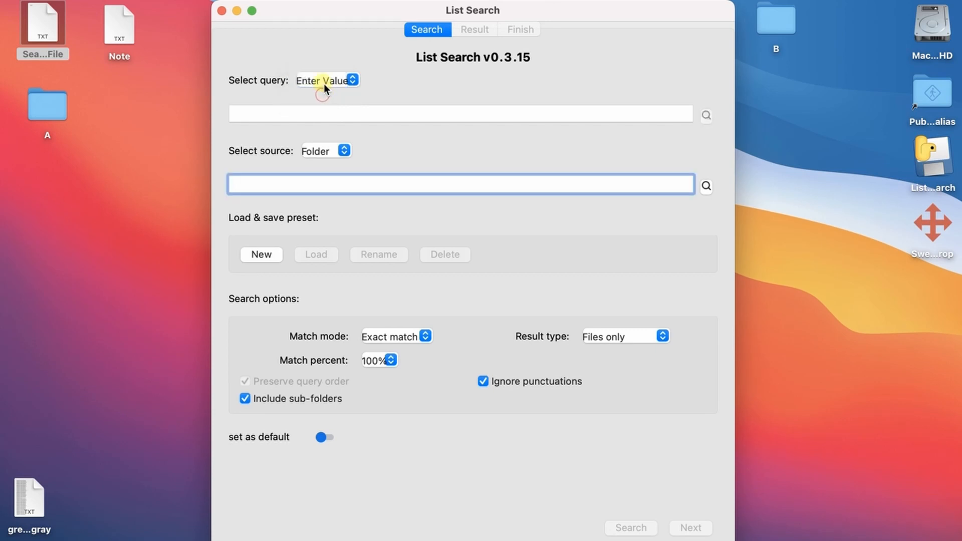
left_click(321, 113)
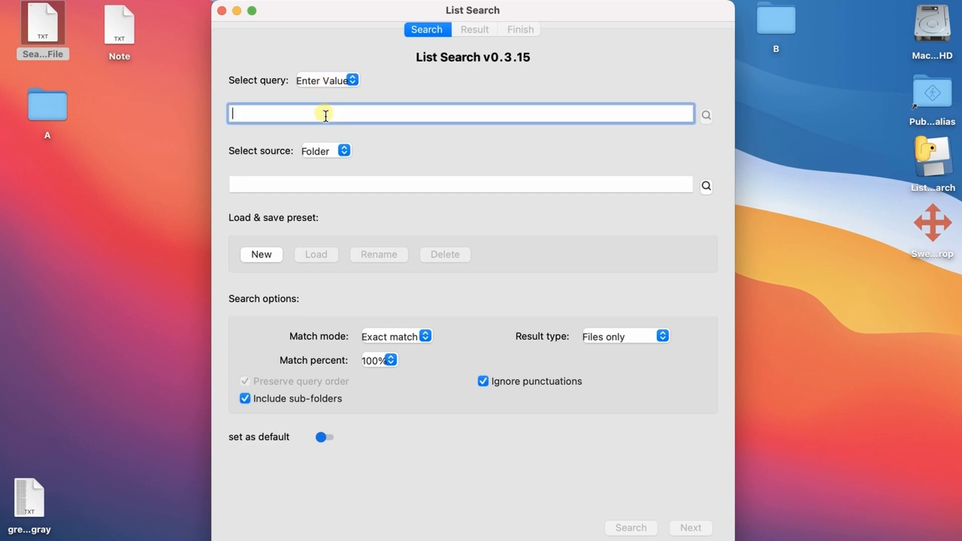
type("green apple")
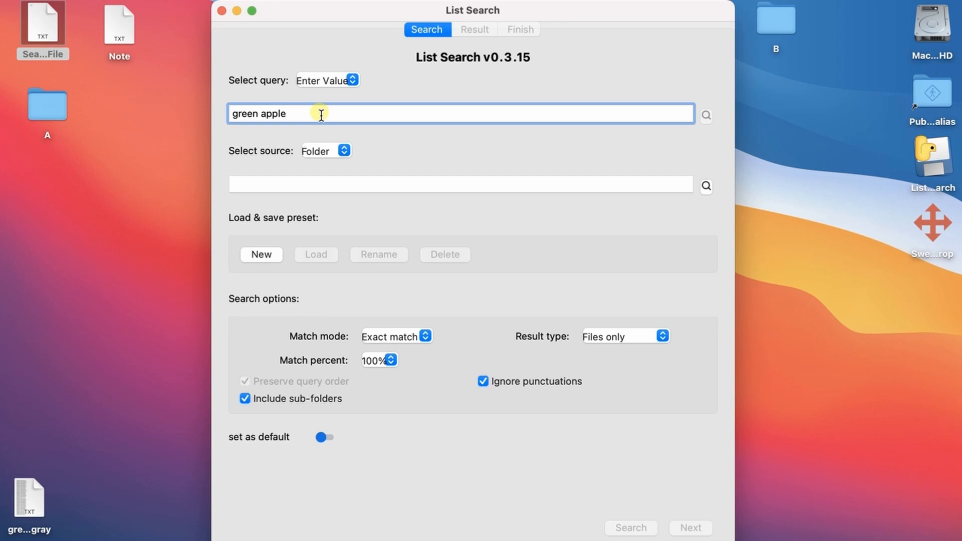
left_click(342, 83)
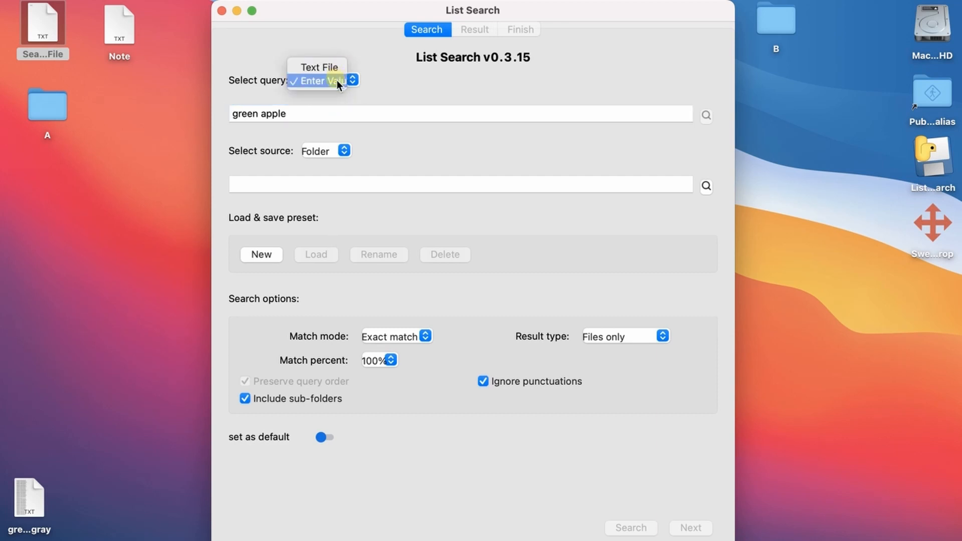
left_click(318, 113)
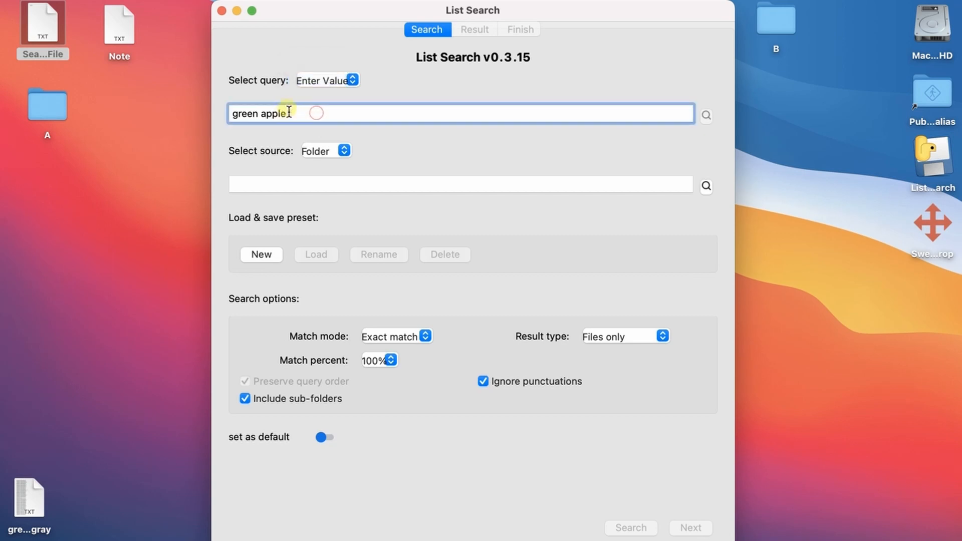
- Set the query type to Text File and load Search File.txt from the desktop as the query
left_click(341, 82)
left_click(323, 69)
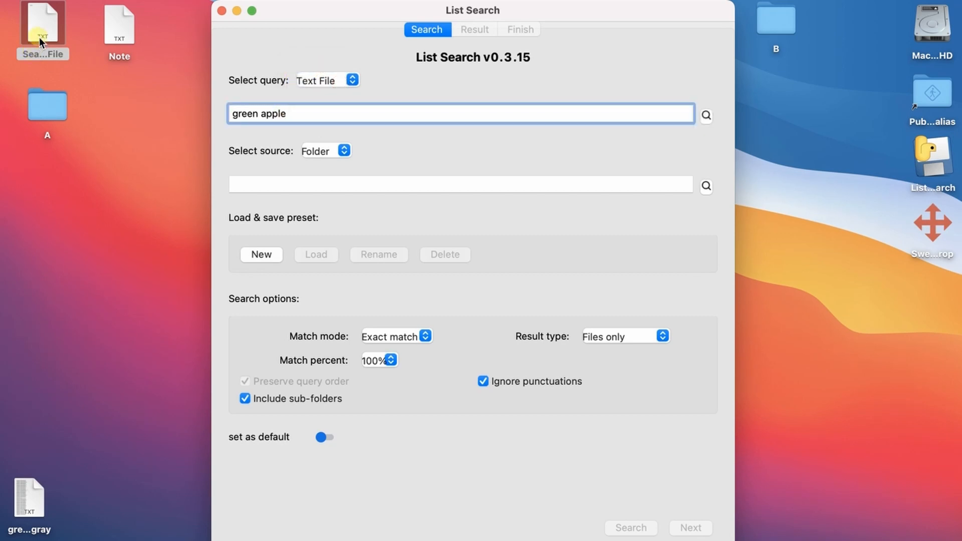
left_click_drag(39, 38, 371, 117)
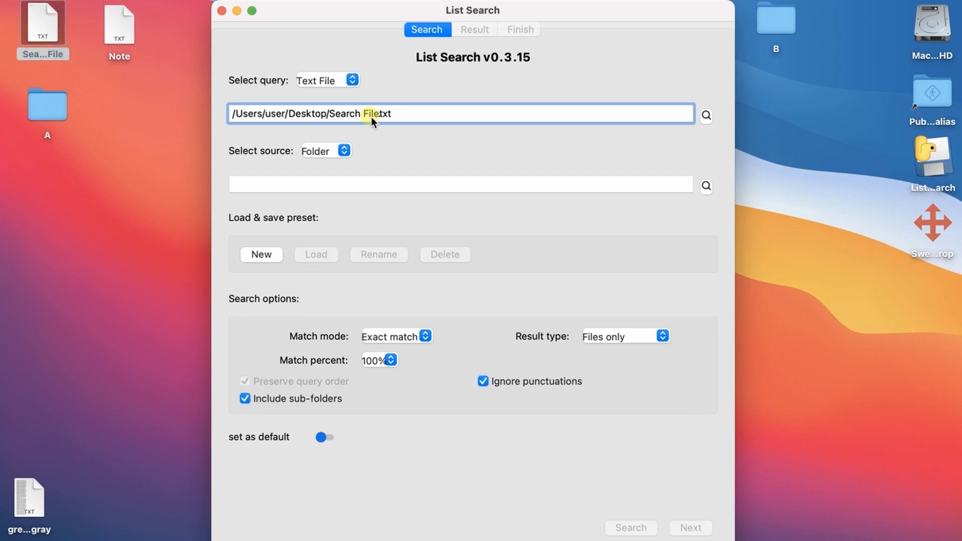
left_click(706, 116)
left_click(689, 374)
- Try Text File as the source type and switch the source back to Folder
left_click(341, 151)
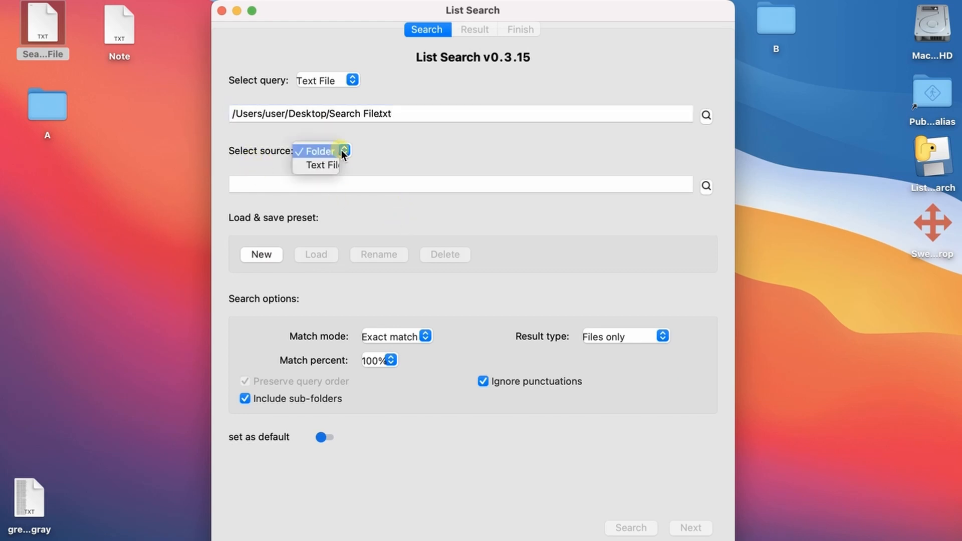
left_click(338, 162)
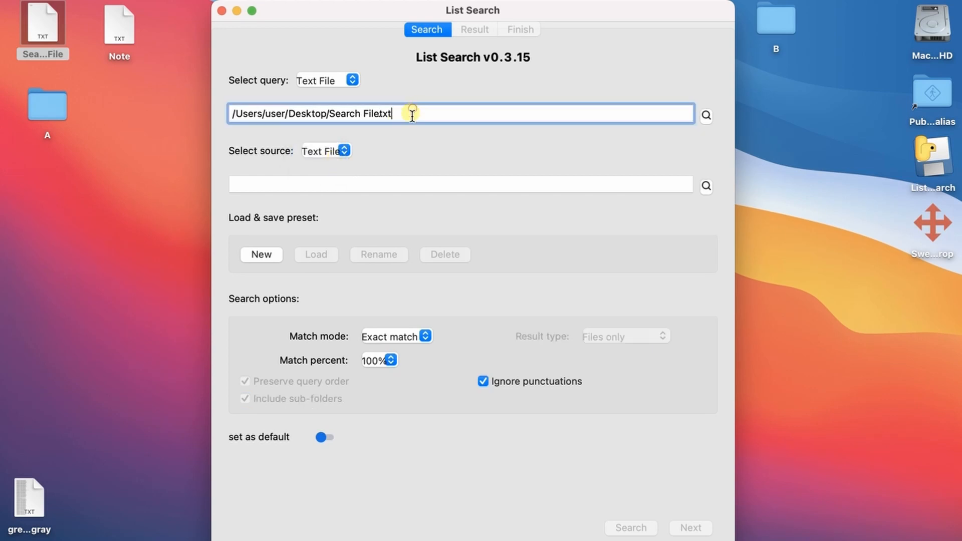
left_click(396, 183)
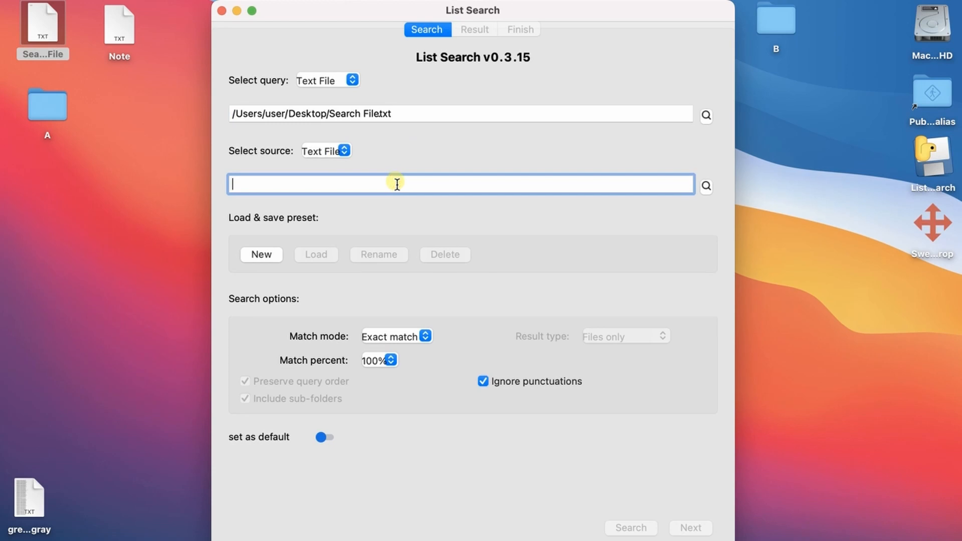
left_click(348, 150)
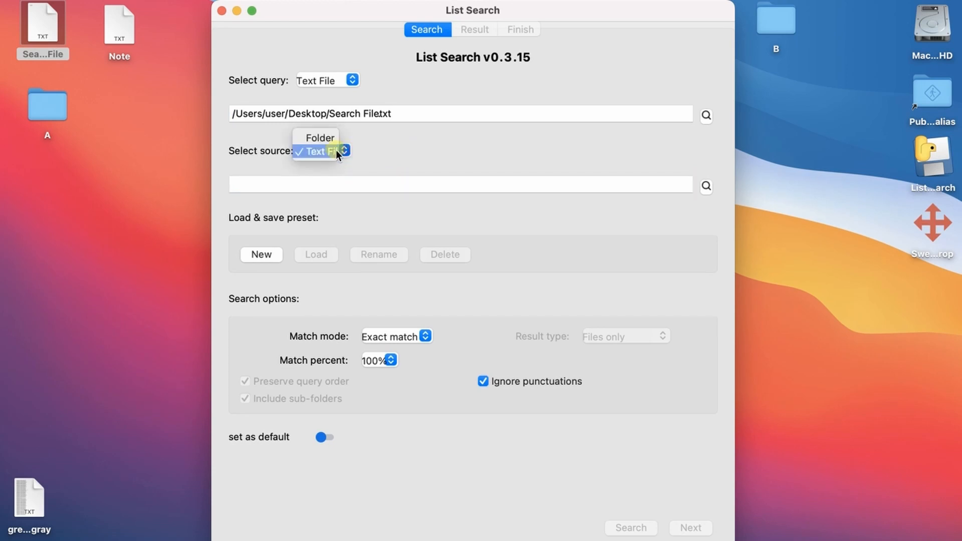
left_click(334, 142)
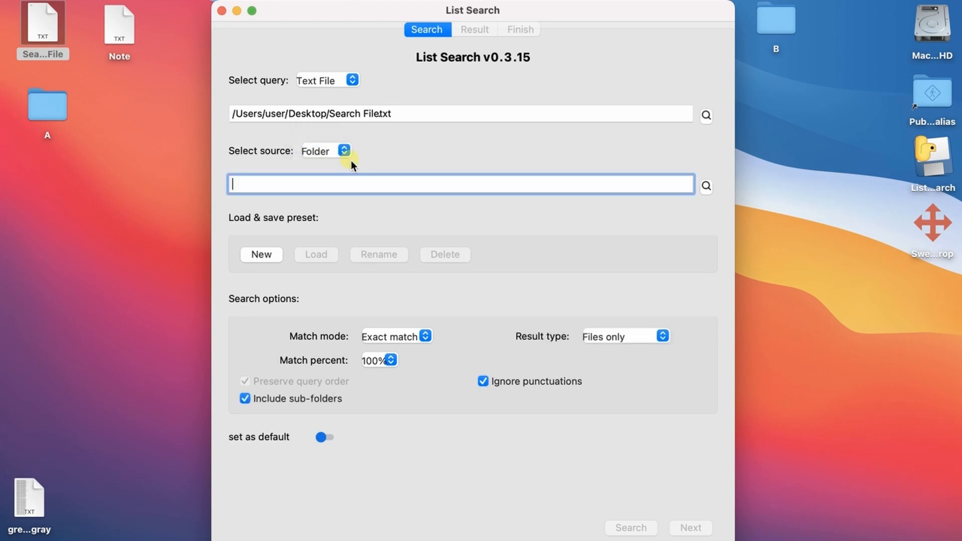
- Keep the result type at Files only and set the desktop folder A as the search source
left_click(607, 354)
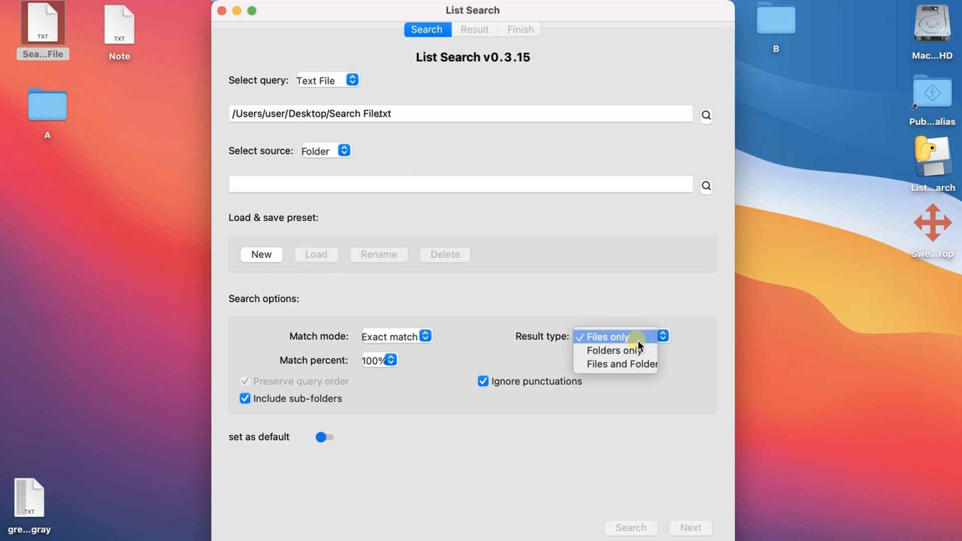
left_click(638, 341)
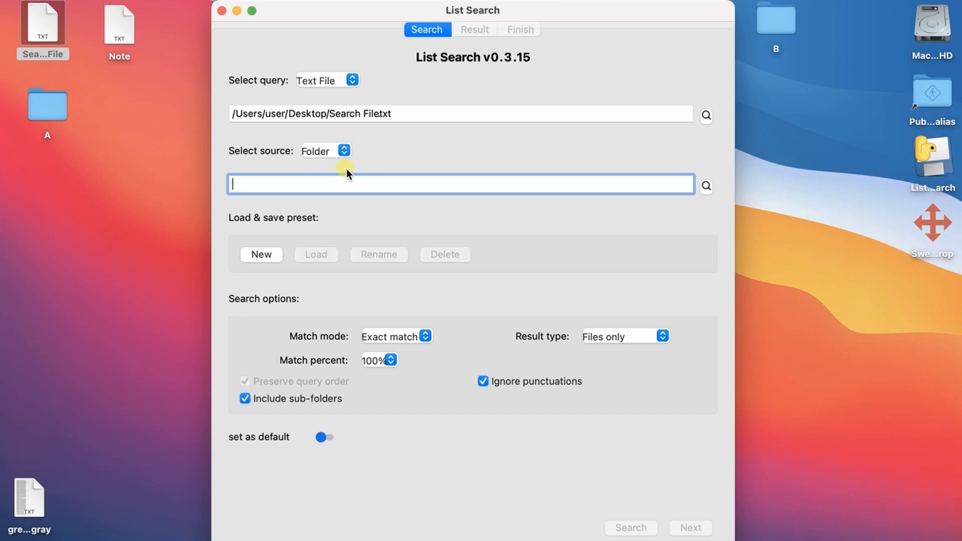
left_click_drag(39, 106, 359, 185)
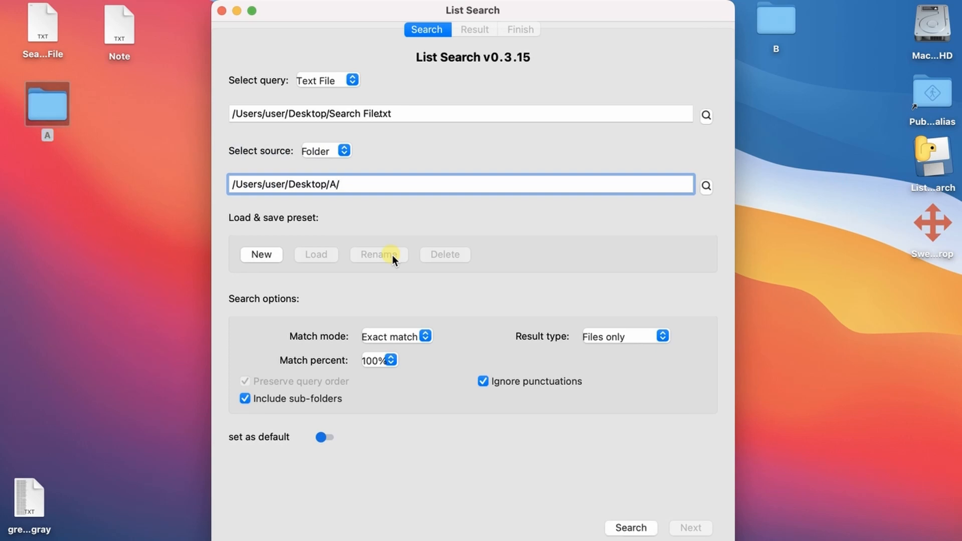
- Check the query file path, the contents of Search File.txt and the source folder path
left_click(411, 114)
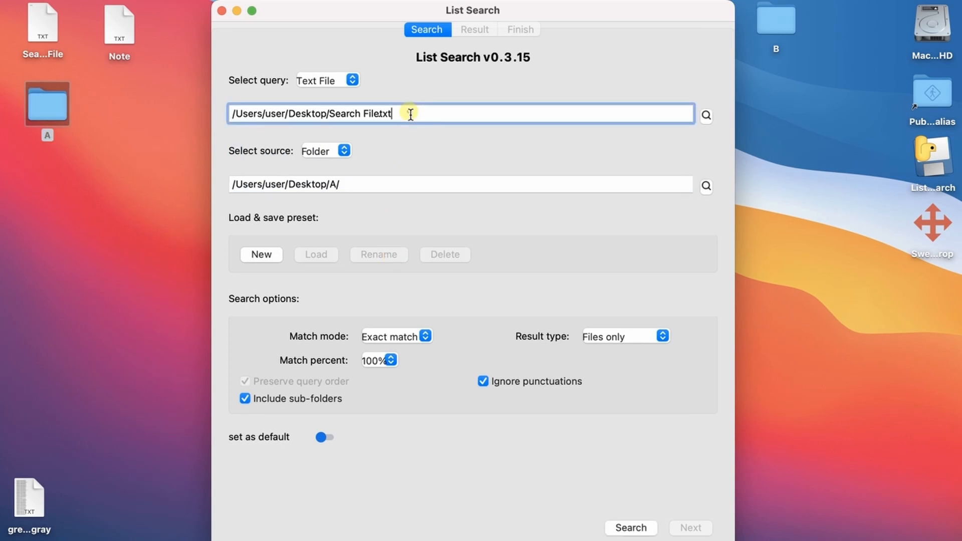
left_click_drag(409, 114, 331, 118)
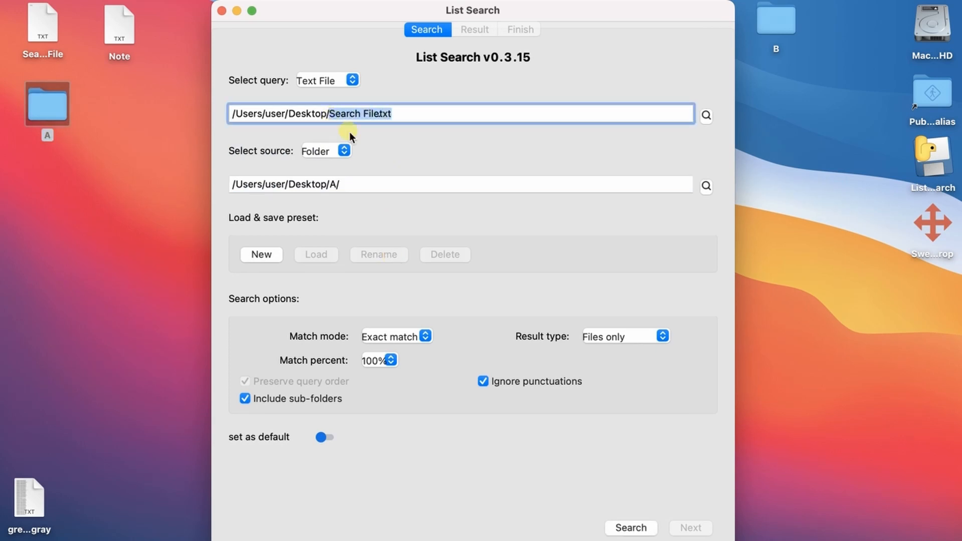
double_click(46, 29)
key("super+w")
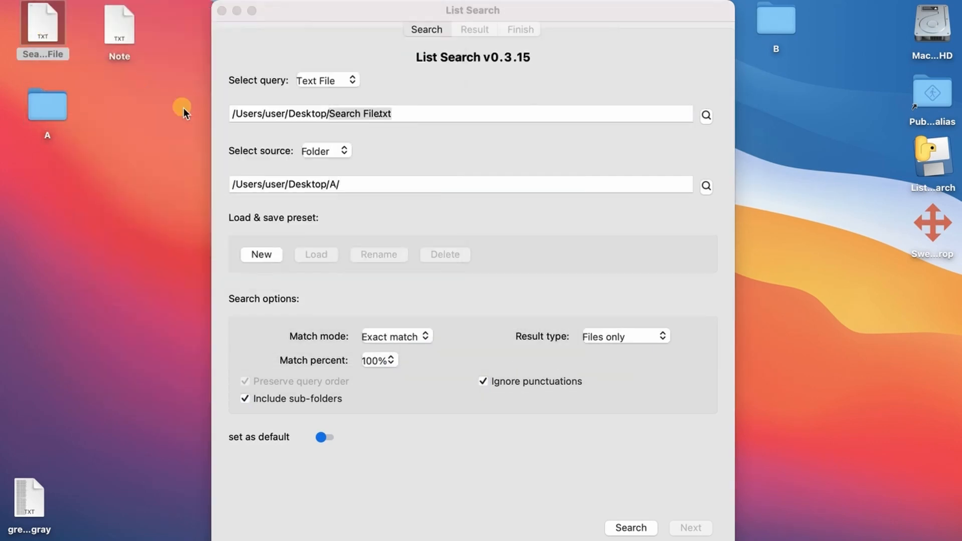
left_click(356, 181)
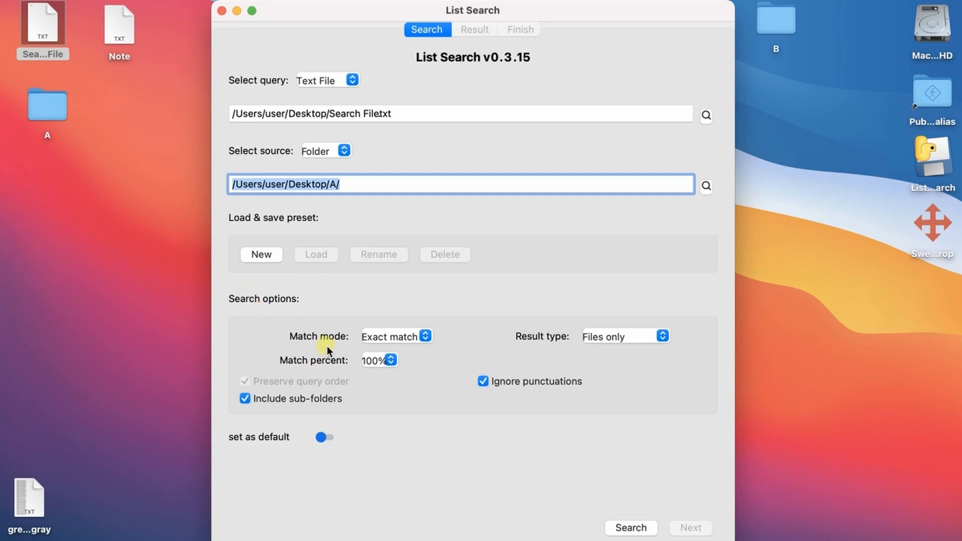
- Review the available choices for match mode, match percent and result type, keeping Exact match, 100% and Files only
left_click(416, 336)
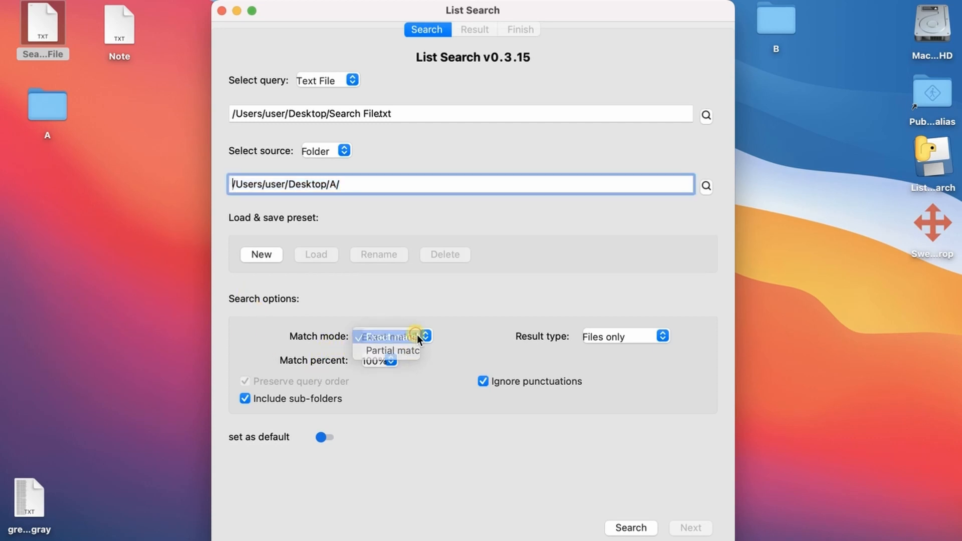
left_click(417, 335)
left_click(381, 360)
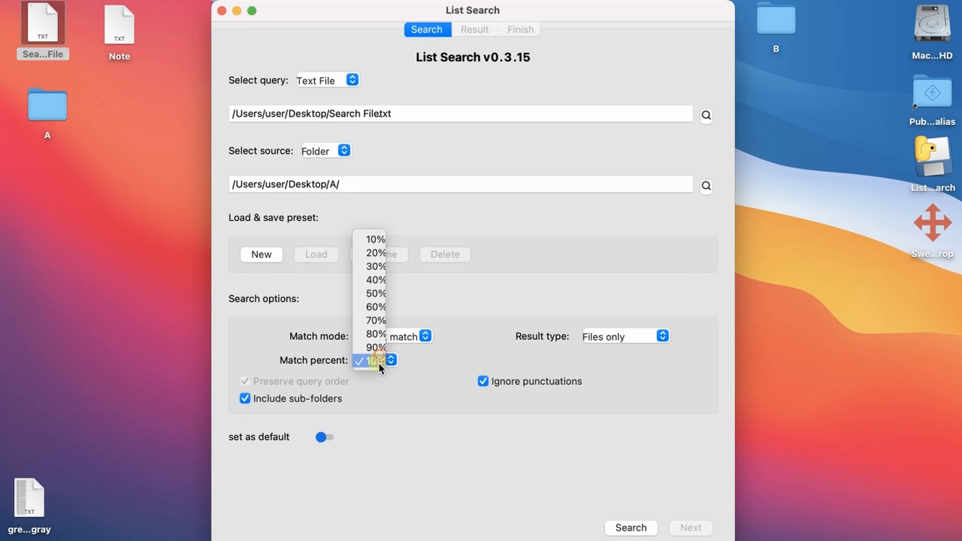
left_click(384, 380)
left_click(640, 341)
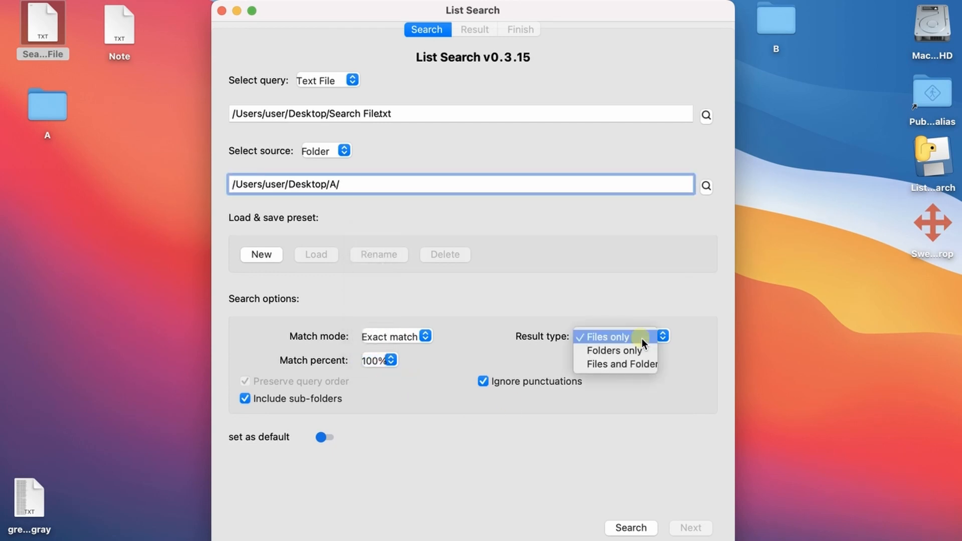
left_click(640, 337)
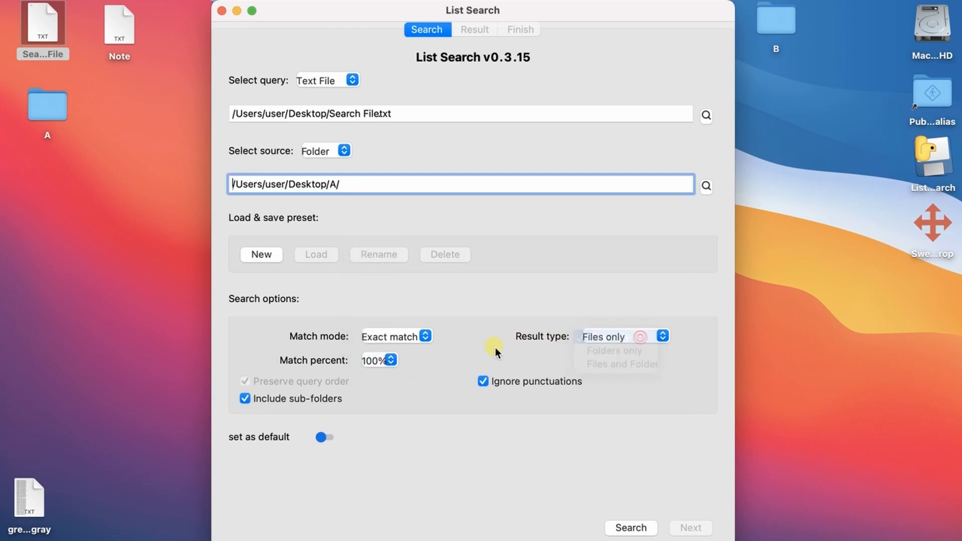
- Toggle Include sub-folders and Ignore punctuations off and back on, and enable saving these search options as default
left_click(306, 398)
left_click(304, 398)
left_click(558, 384)
left_click(558, 384)
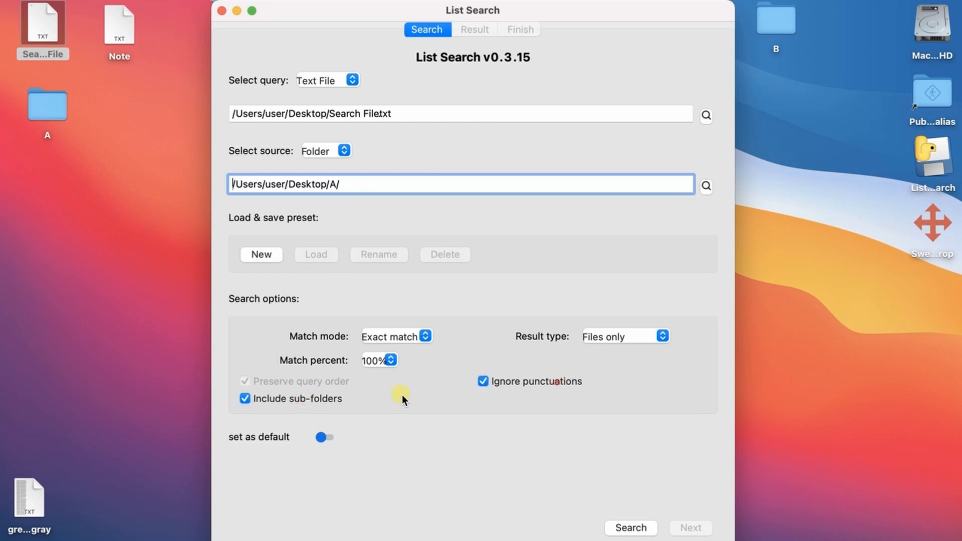
left_click(327, 437)
- Try Partial match as the match mode and return it to Exact match
left_click(414, 333)
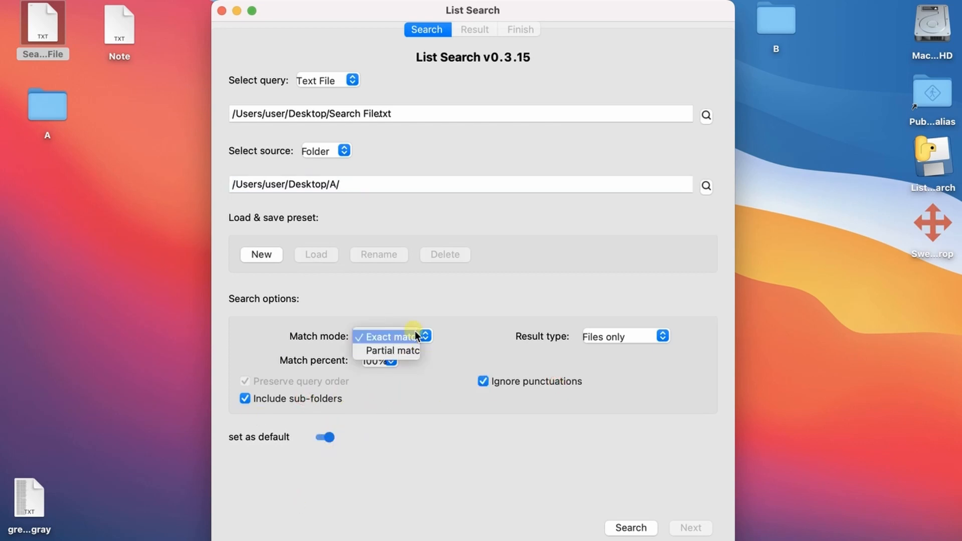
left_click(406, 347)
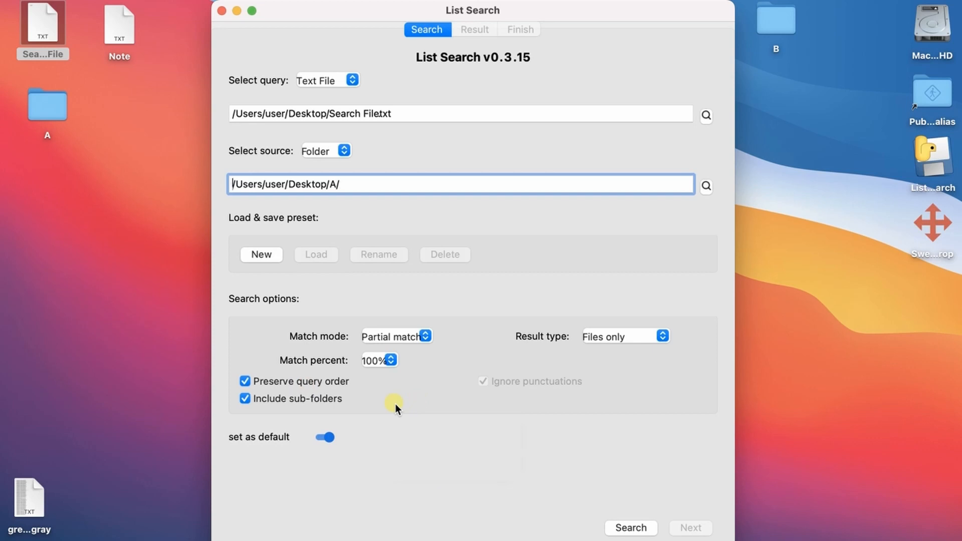
left_click(406, 336)
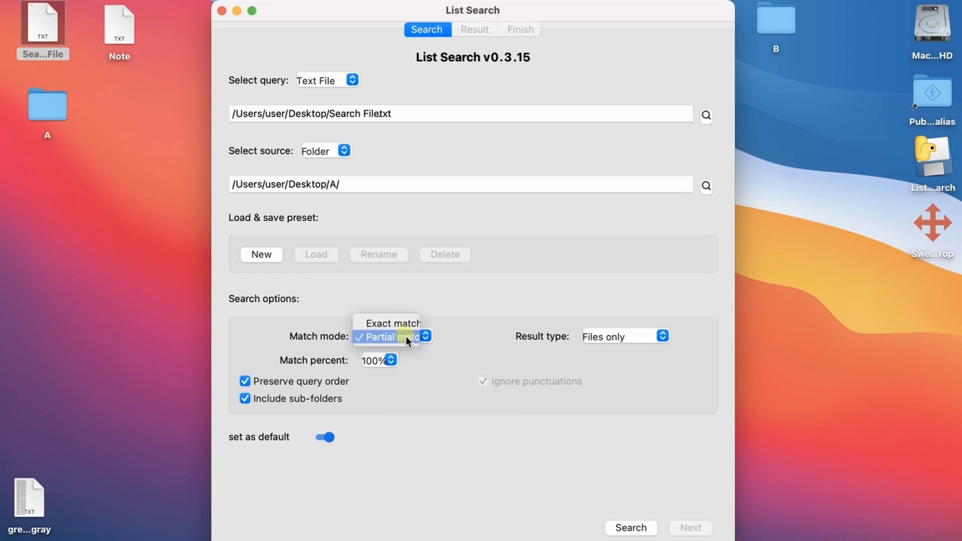
left_click(387, 322)
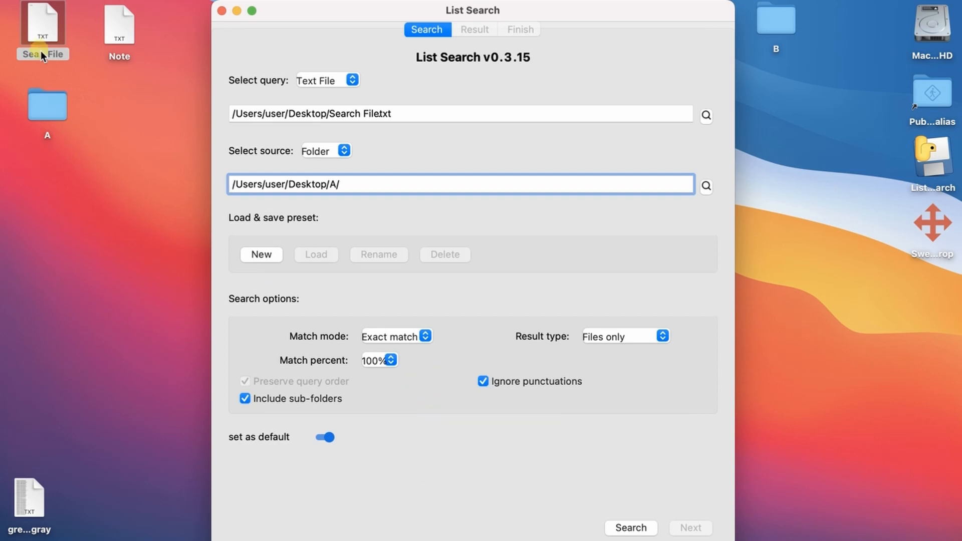
- Open desktop folder A, inspect the files in its Green Apple and Red Apple sub-folders, and select Big red apple
left_click(46, 101)
double_click(46, 105)
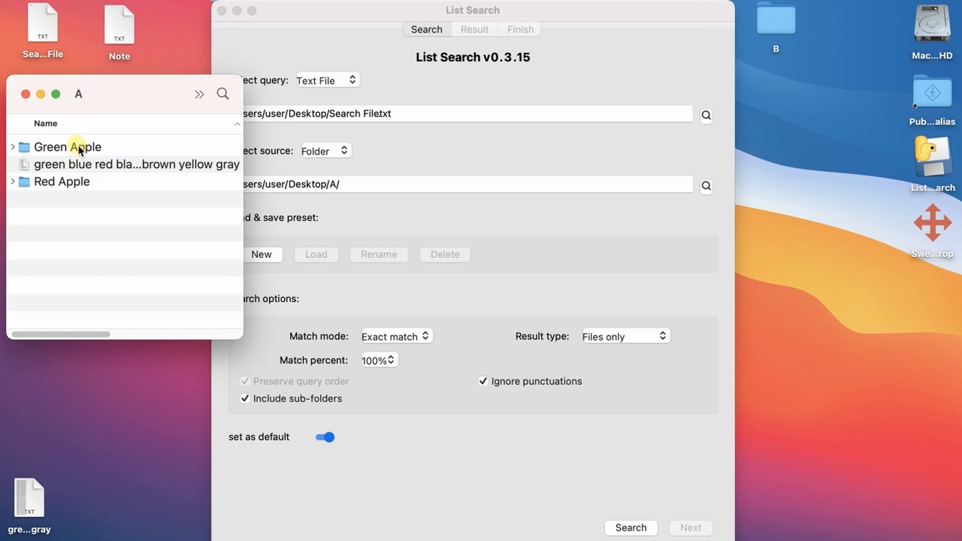
left_click(13, 182)
left_click(13, 147)
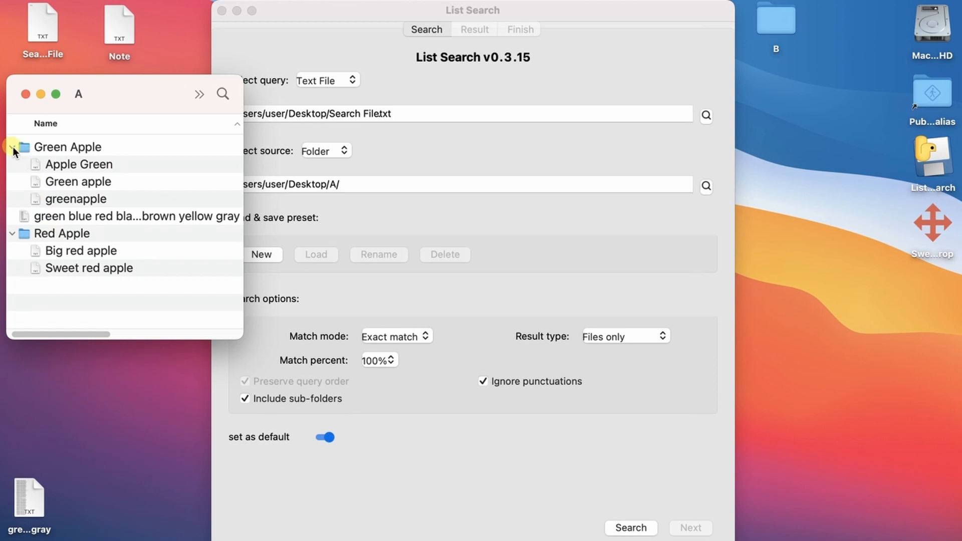
left_click(12, 147)
left_click(76, 199)
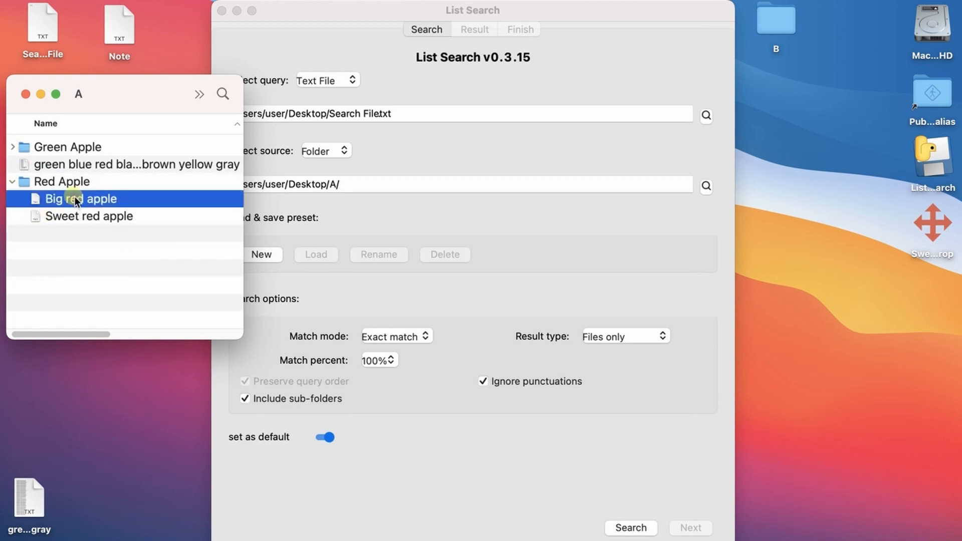
- Change the query type to Enter Value and enter Big red apple as the name to find
left_click(337, 81)
left_click(335, 92)
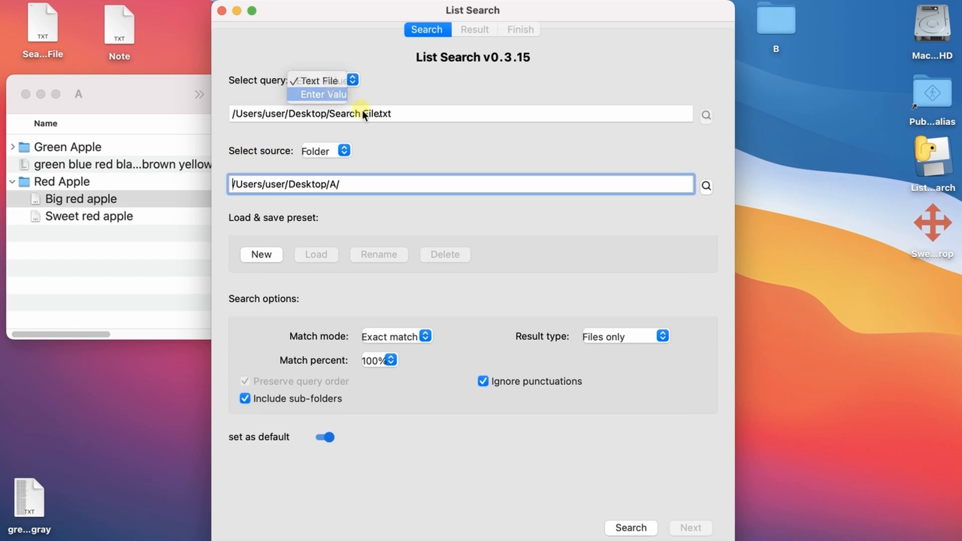
left_click(440, 120)
key("super+a")
type("Big red apple")
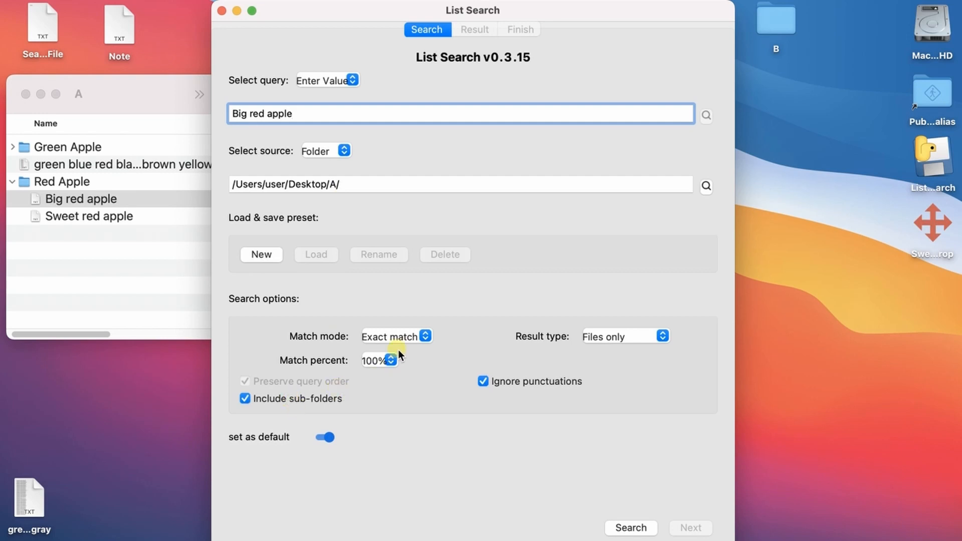
- Keep Files only as the result type and run the exact-match search in folder A
left_click(648, 341)
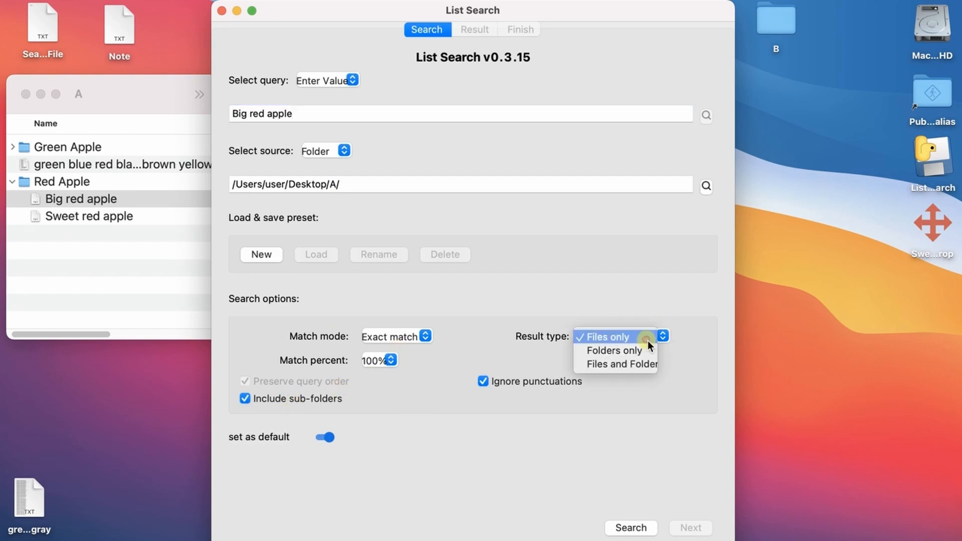
left_click(648, 341)
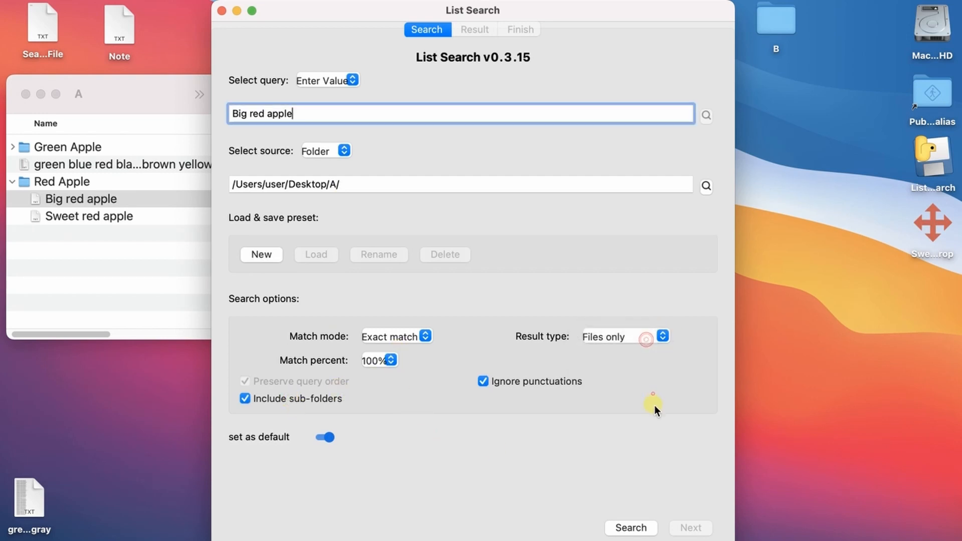
left_click(631, 528)
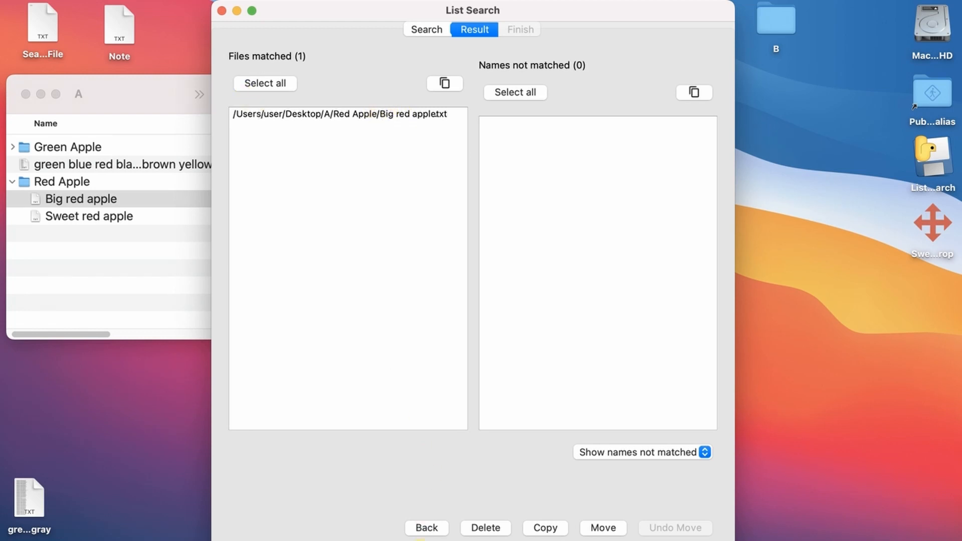
- Return to the search settings, shorten the query to red apple, run the exact-match search and select the unmatched name
left_click(424, 526)
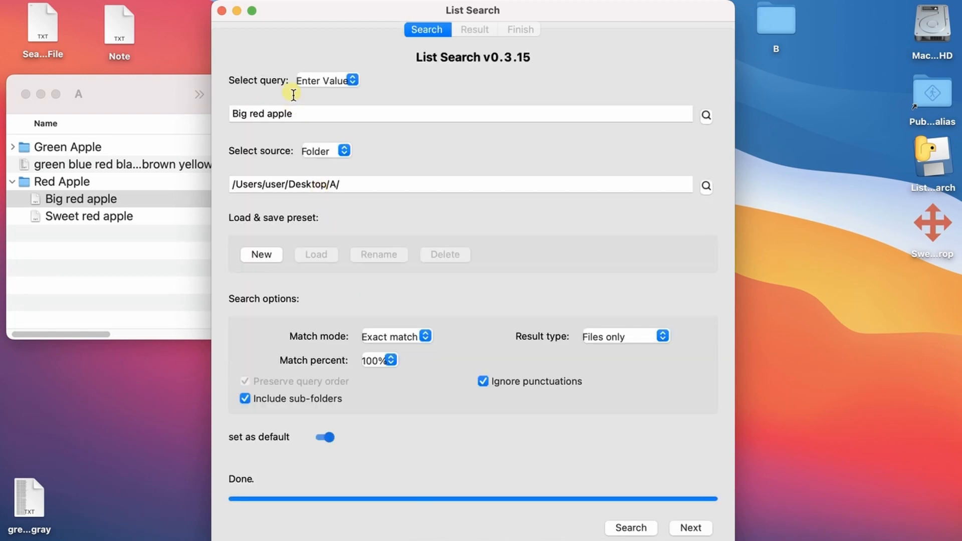
left_click(250, 114)
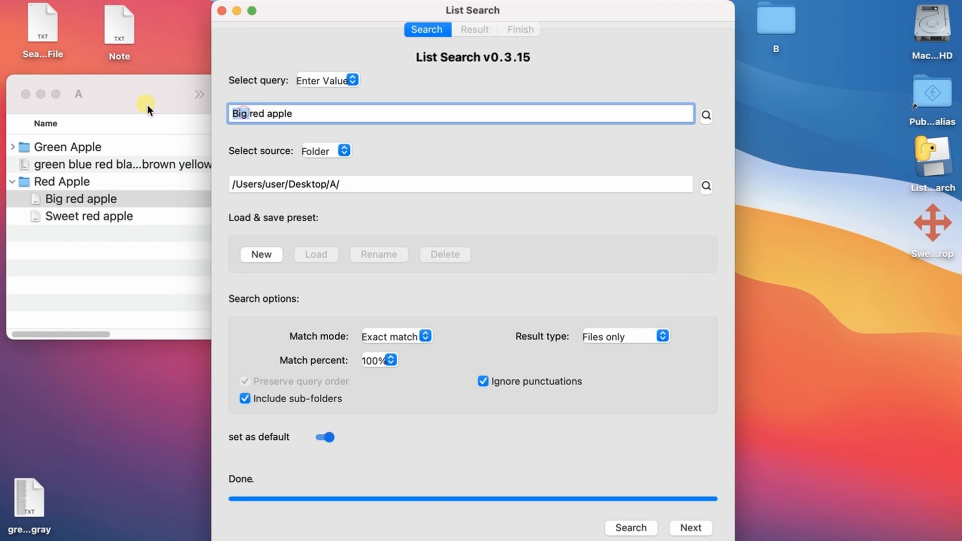
key("BackSpace")
key("BackSpace")
key("BackSpace")
key("BackSpace")
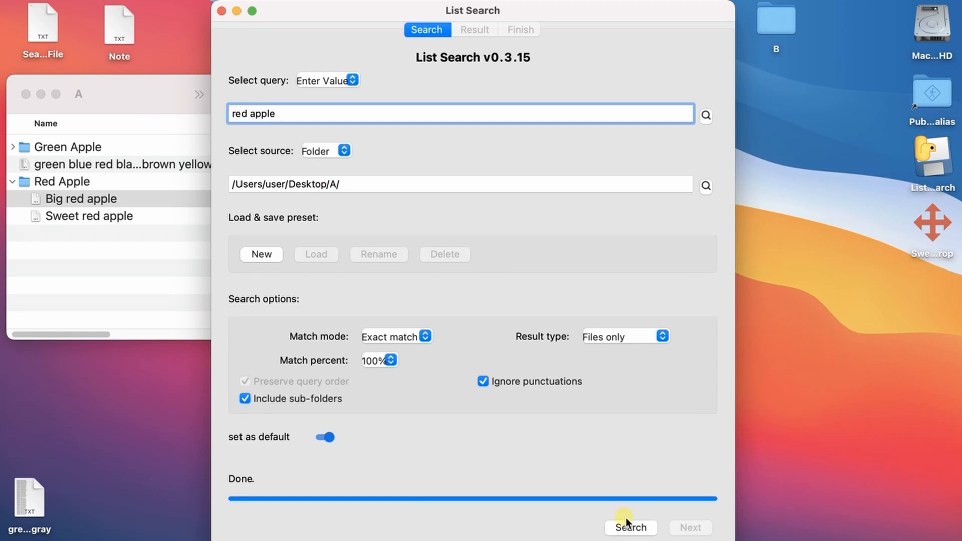
left_click(629, 527)
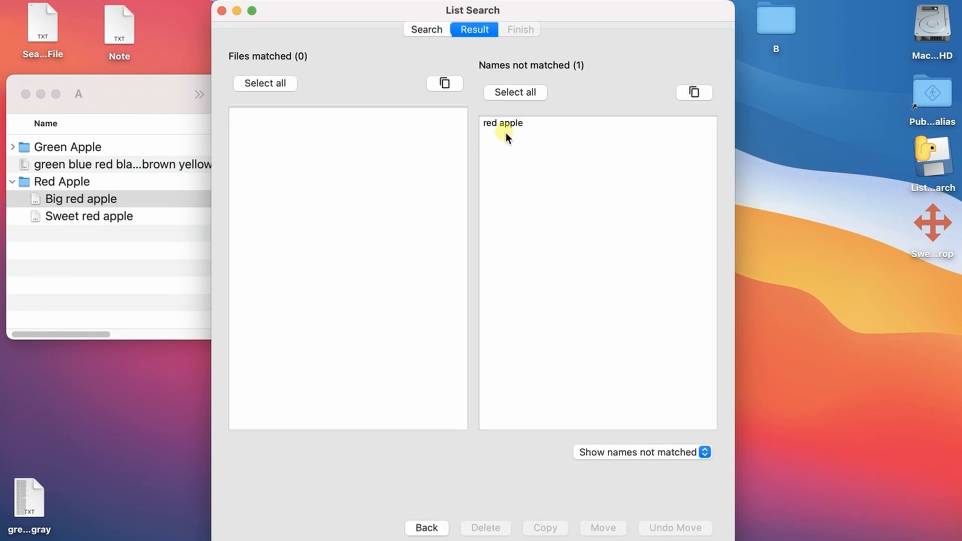
left_click(506, 131)
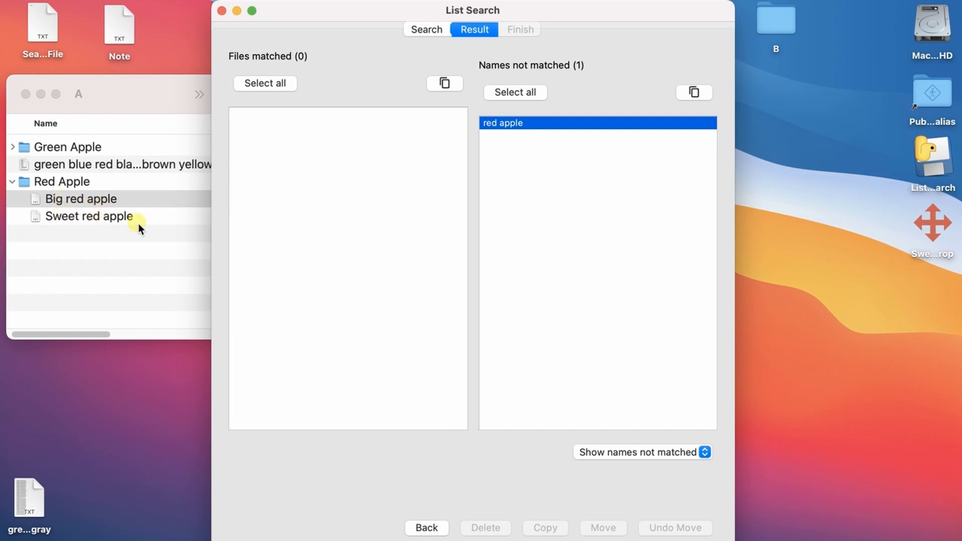
- Go back, set the match mode to Partial match and search again for red apple
left_click(425, 526)
left_click(423, 334)
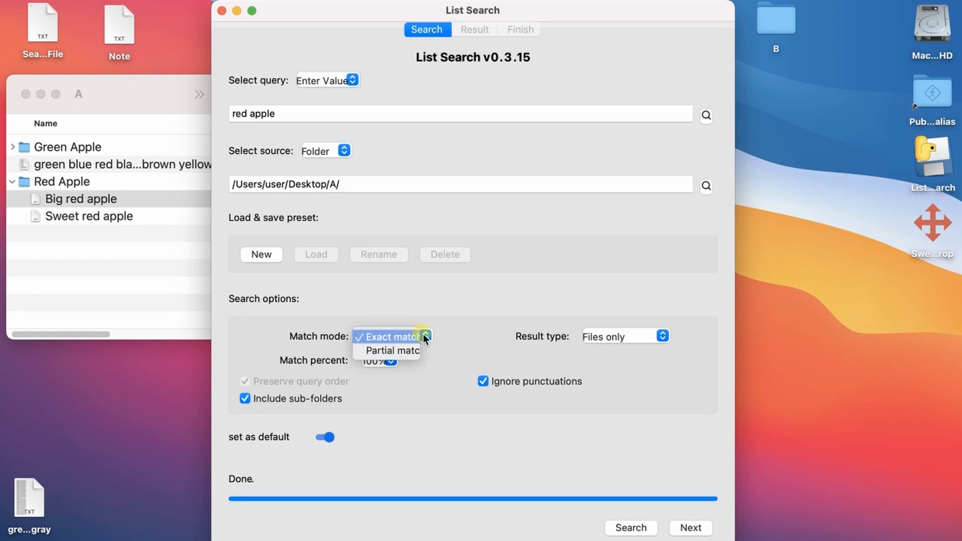
left_click(410, 348)
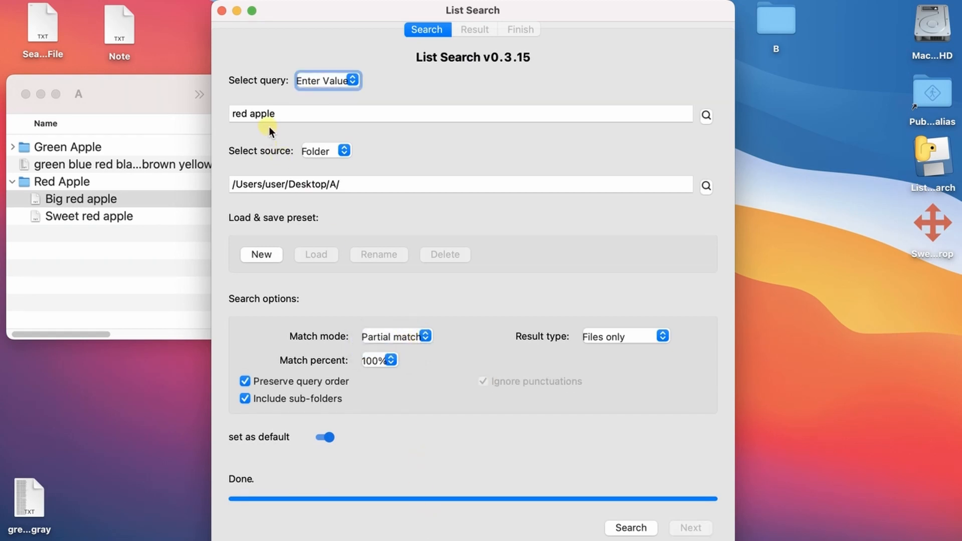
left_click(630, 526)
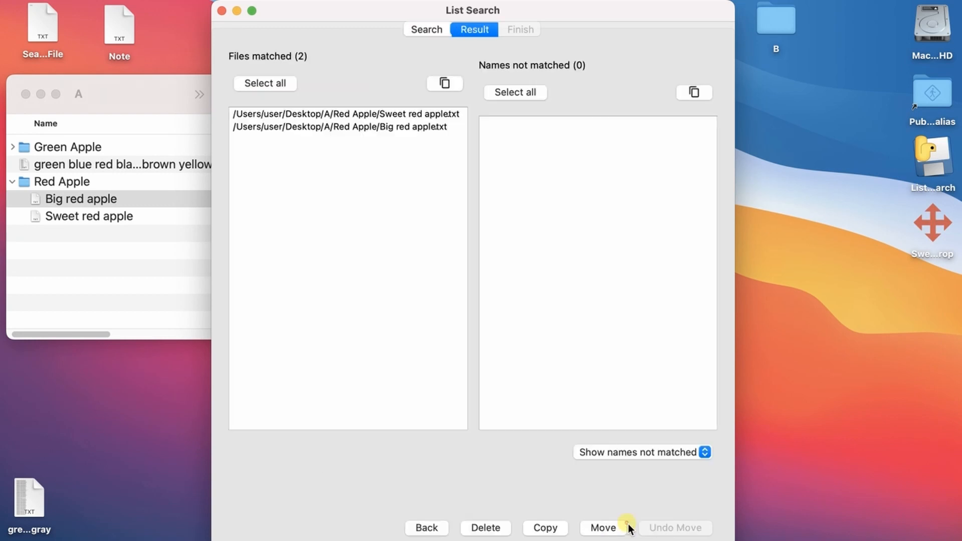
- Copy the paths of both matched files into the desktop Note text file, widen its window to read them and close it
left_click(401, 117)
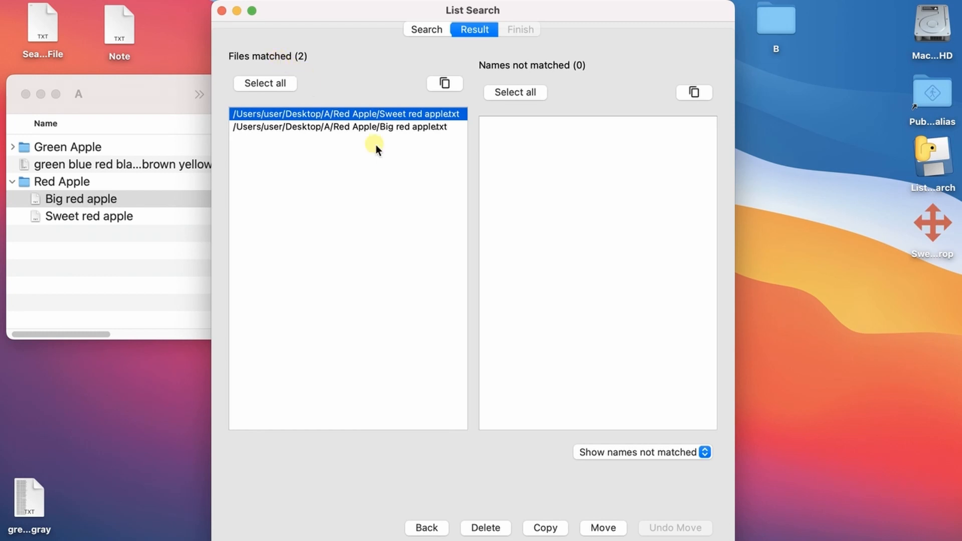
left_click(377, 123)
left_click(379, 119)
double_click(126, 25)
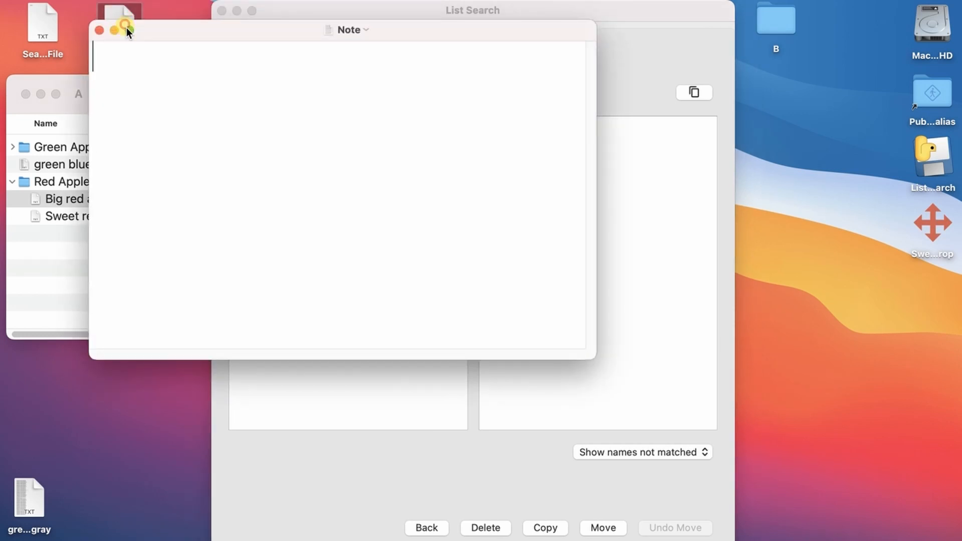
type("/Users/user/Desktop/A/Red Apple/Sweet red apple.txt /Users/user/Desktop/A/Red Apple/Big red apple.txt")
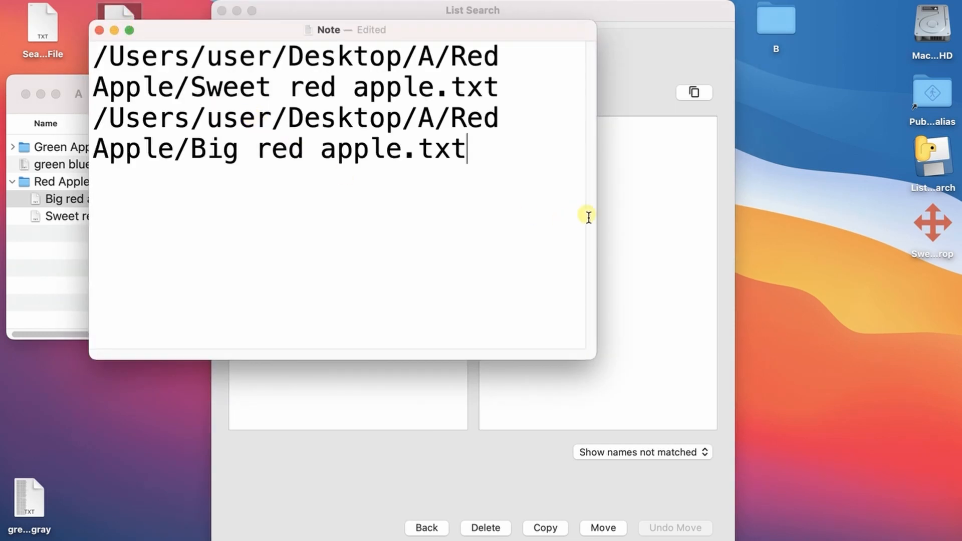
left_click_drag(596, 213, 959, 221)
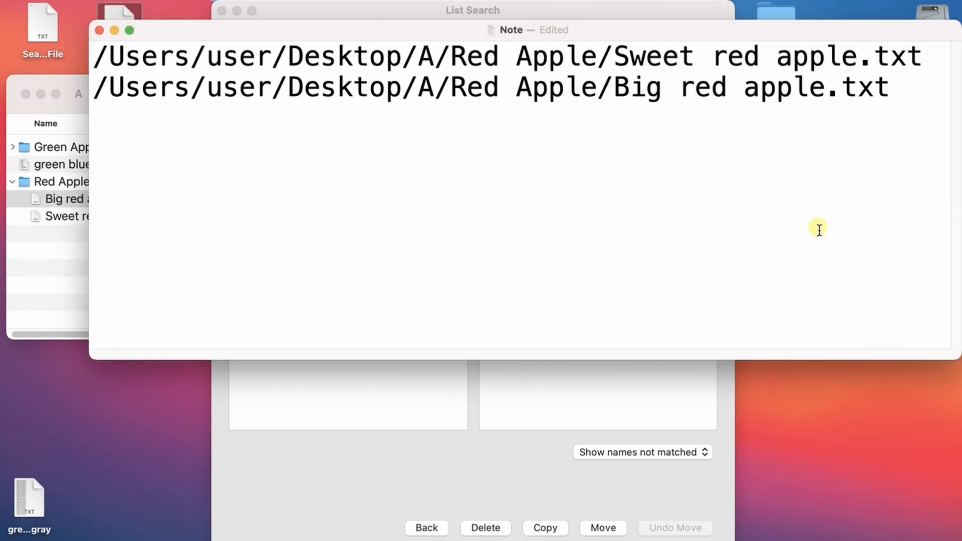
key("super+w")
- Select all matched files and review the actions available for them
left_click(300, 175)
left_click(289, 115)
left_click(285, 129)
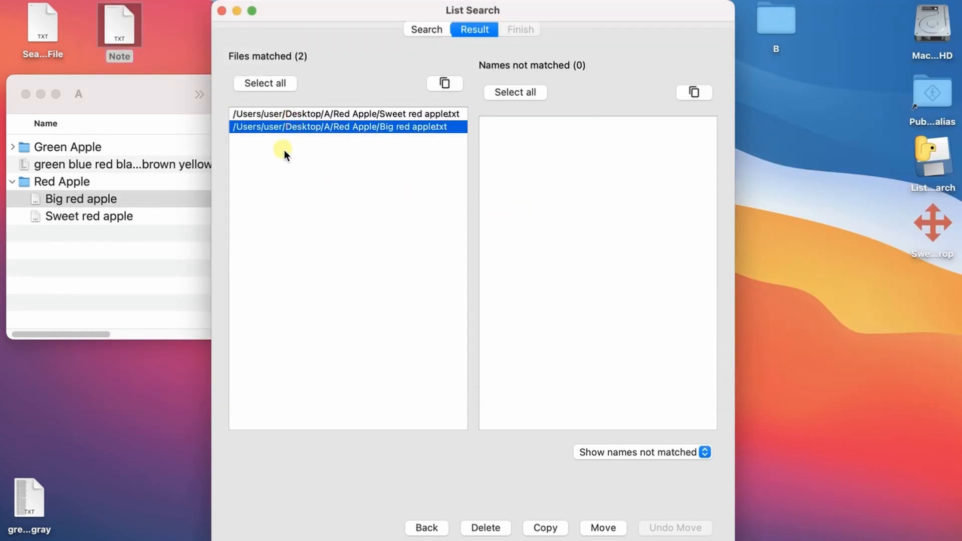
left_click(284, 87)
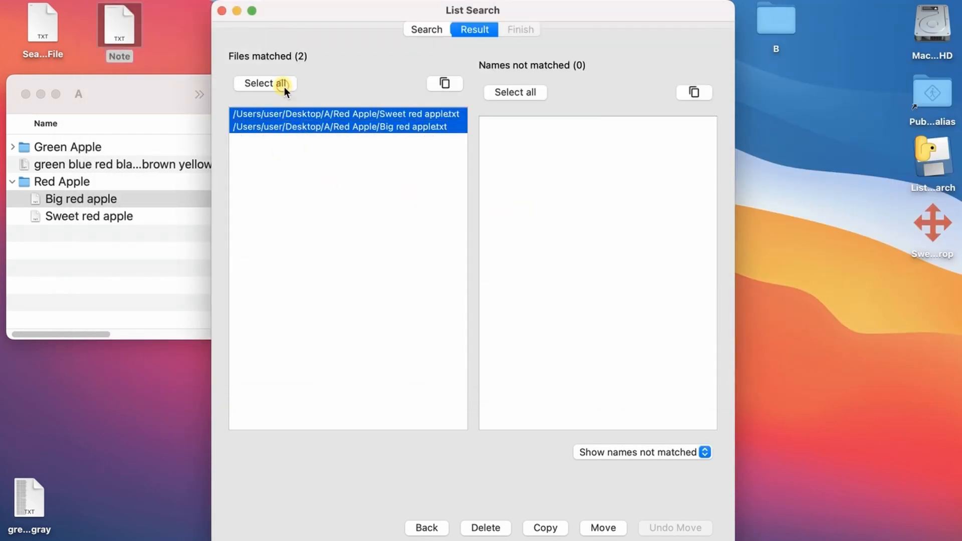
right_click(306, 196)
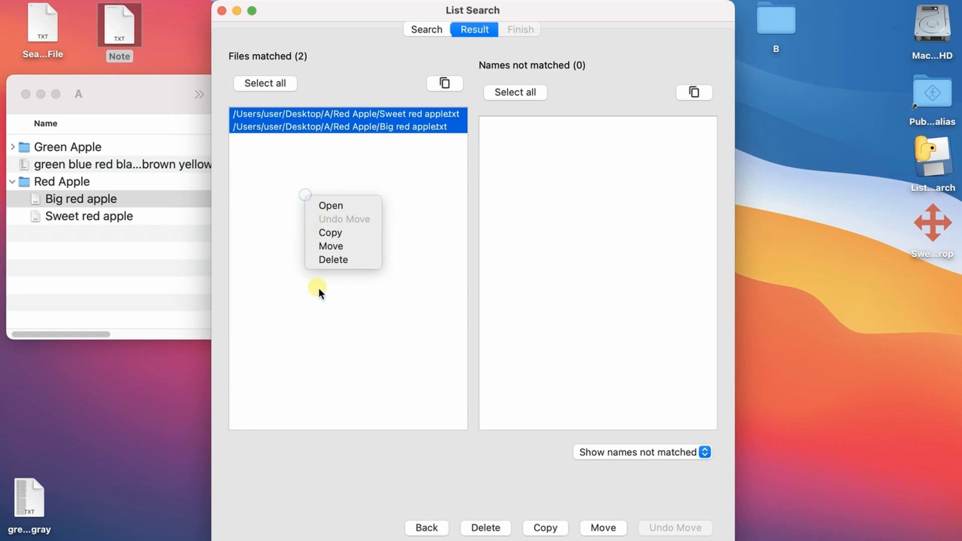
left_click(284, 171)
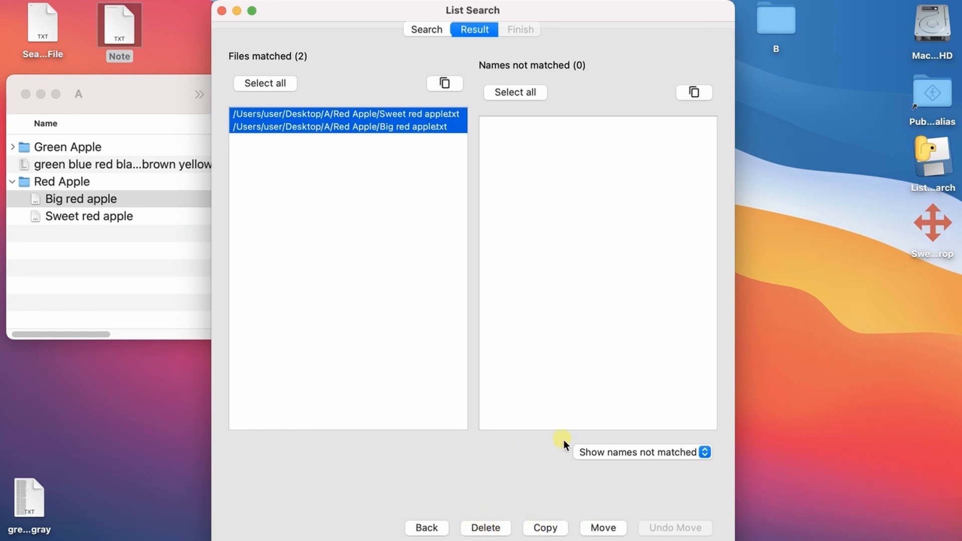
- Start moving the selected files to /Users/user/Desktop/B/ and check the contents of folder B on the desktop
left_click(596, 530)
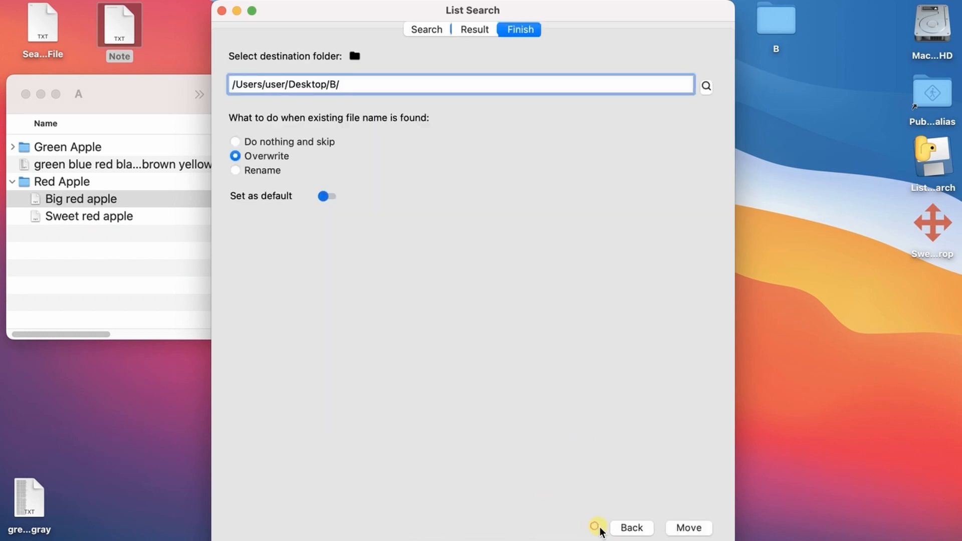
double_click(767, 24)
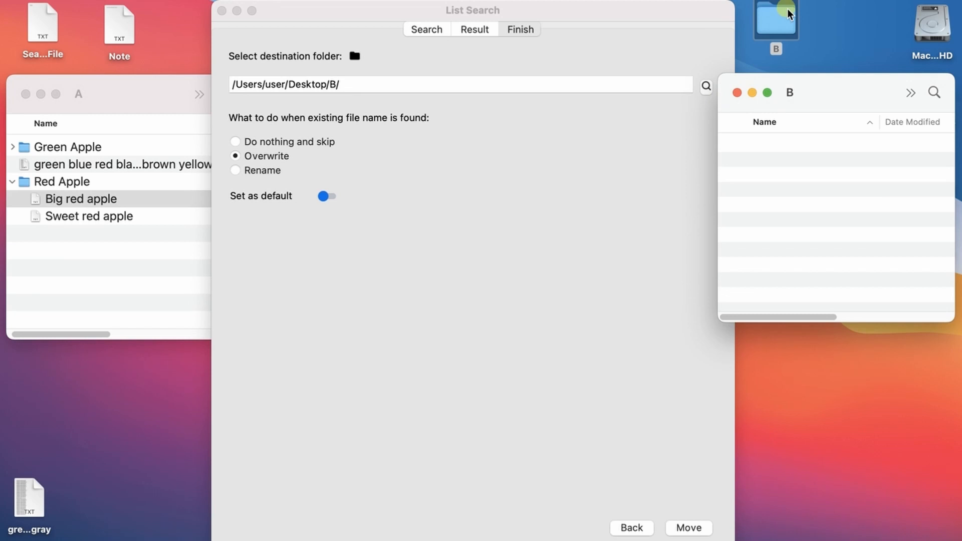
left_click_drag(787, 16, 420, 86)
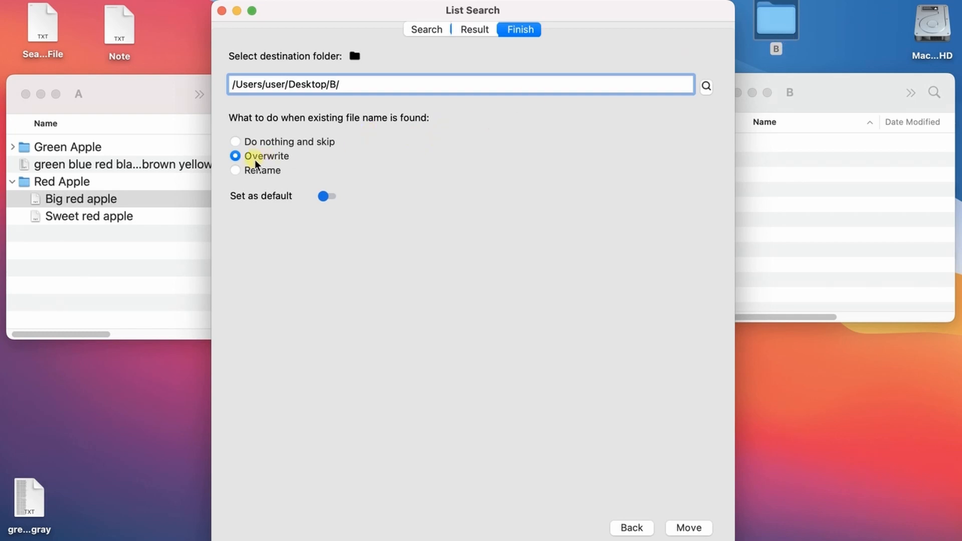
- Choose Rename for existing file names, set the choice as default and move the files to folder B
left_click(263, 144)
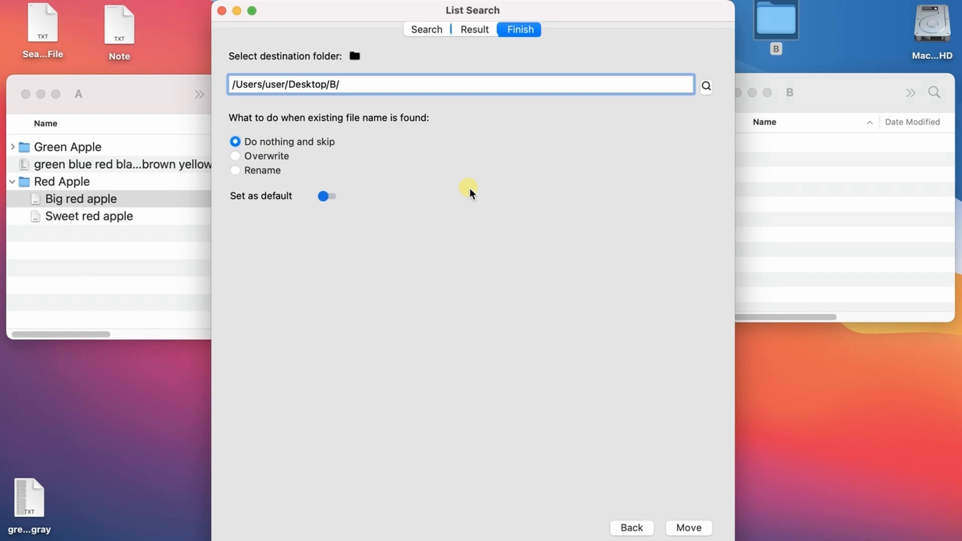
left_click(275, 157)
left_click(275, 168)
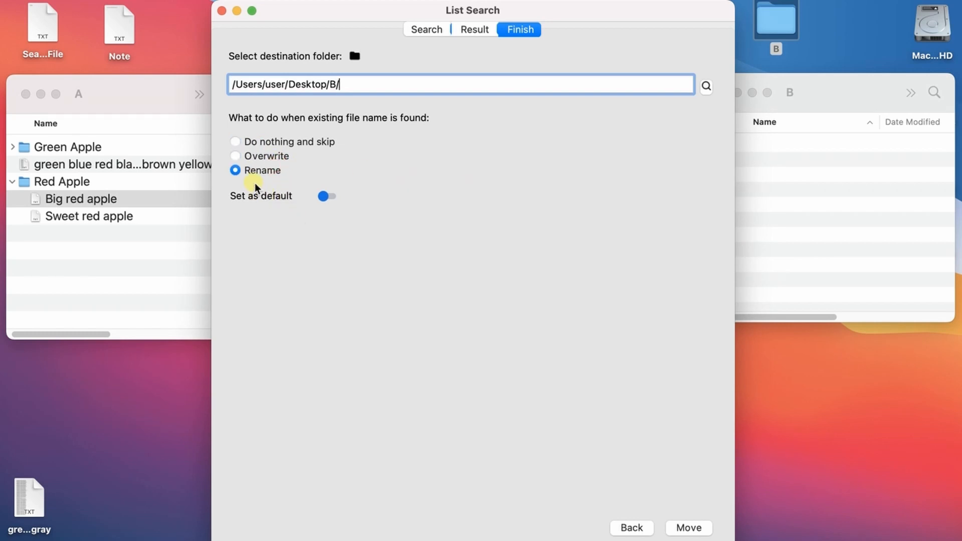
left_click(323, 196)
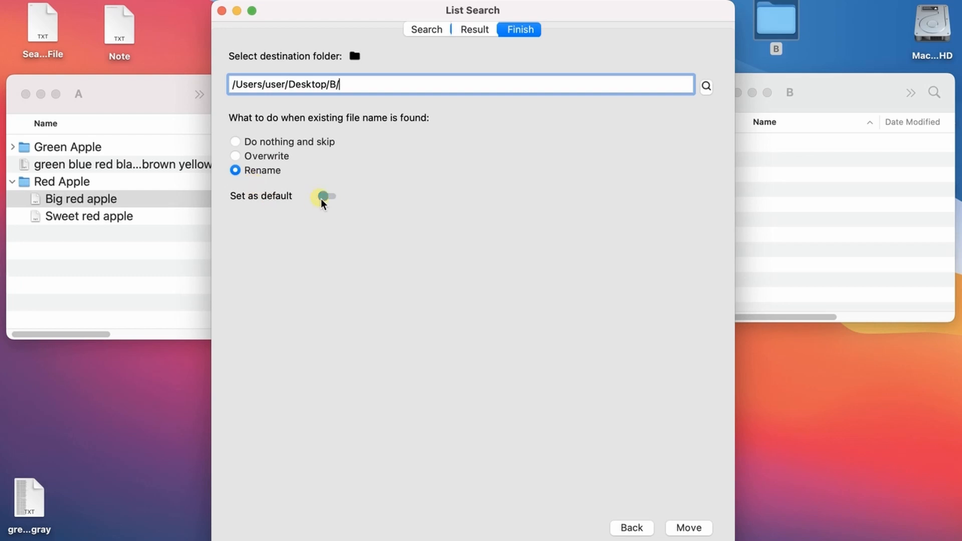
left_click(684, 526)
- Check folder B and the Red Apple sub-folder of folder A to verify the file move
left_click(773, 192)
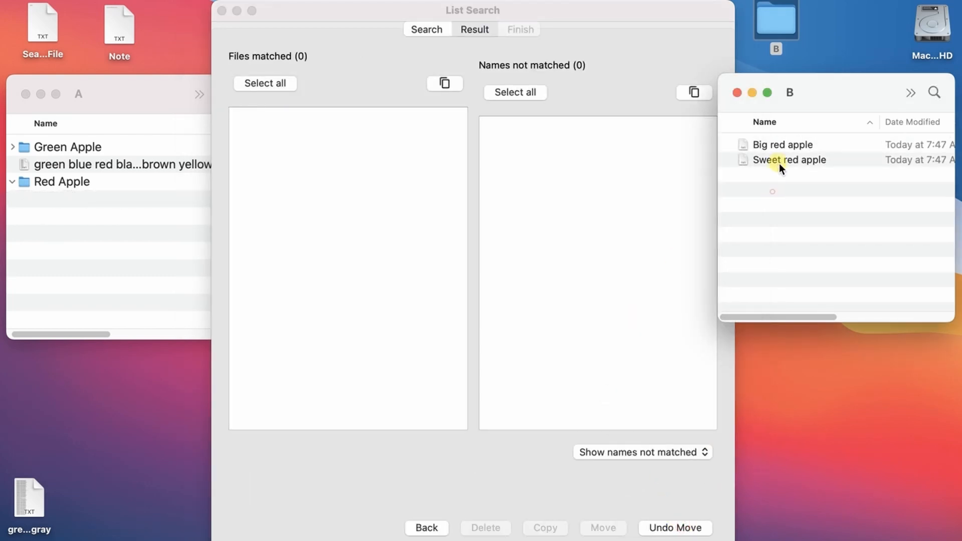
left_click(784, 145)
left_click(781, 158)
key("Up")
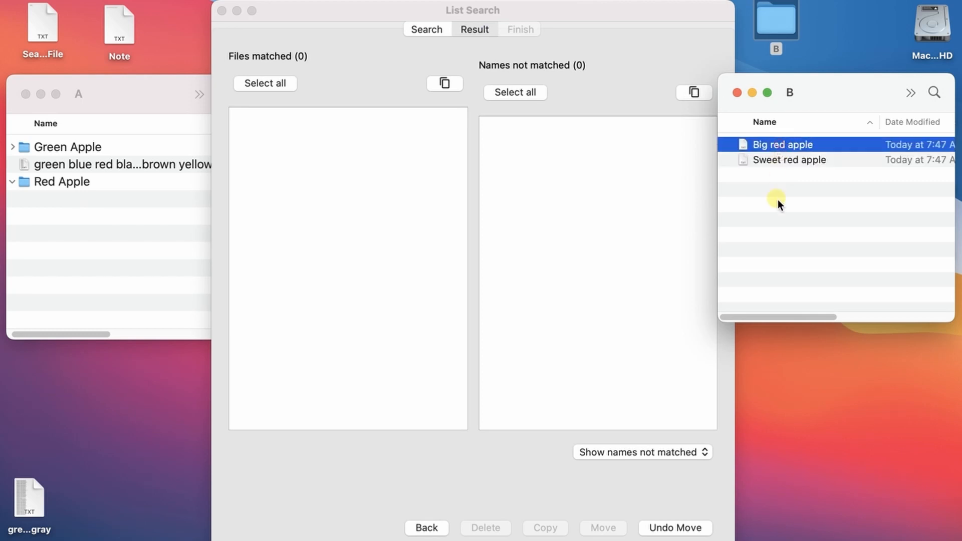
left_click(108, 245)
left_click(829, 237)
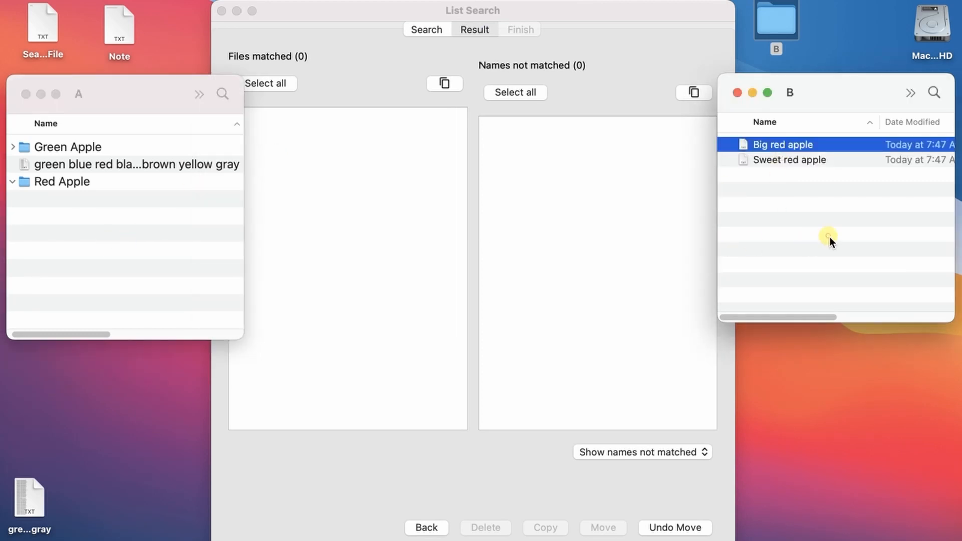
- Undo the move of the files from folder B back to folder A
left_click(517, 446)
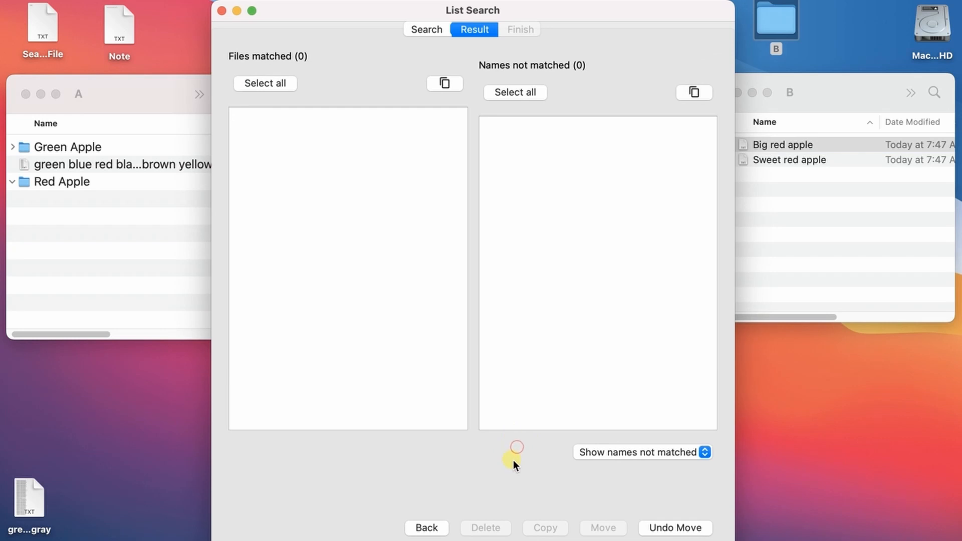
left_click(687, 532)
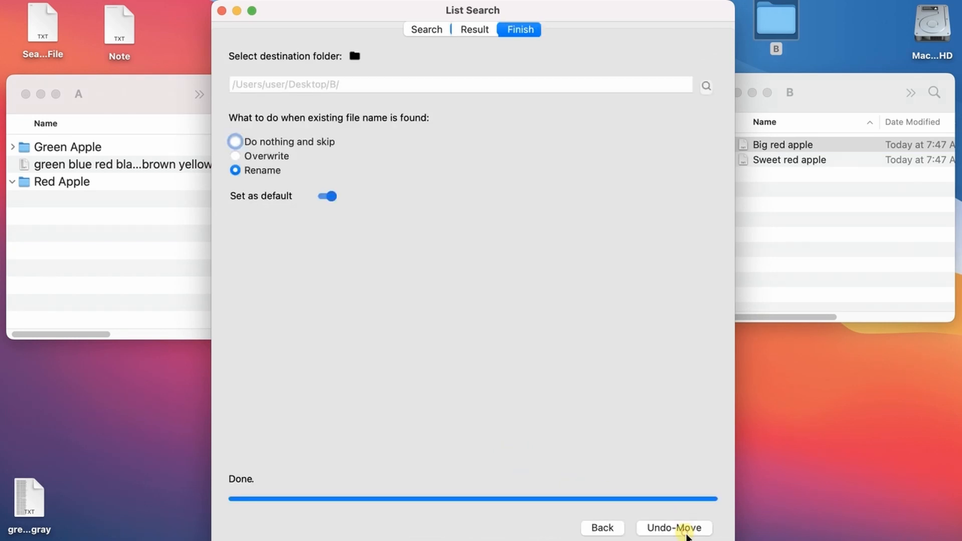
left_click(687, 532)
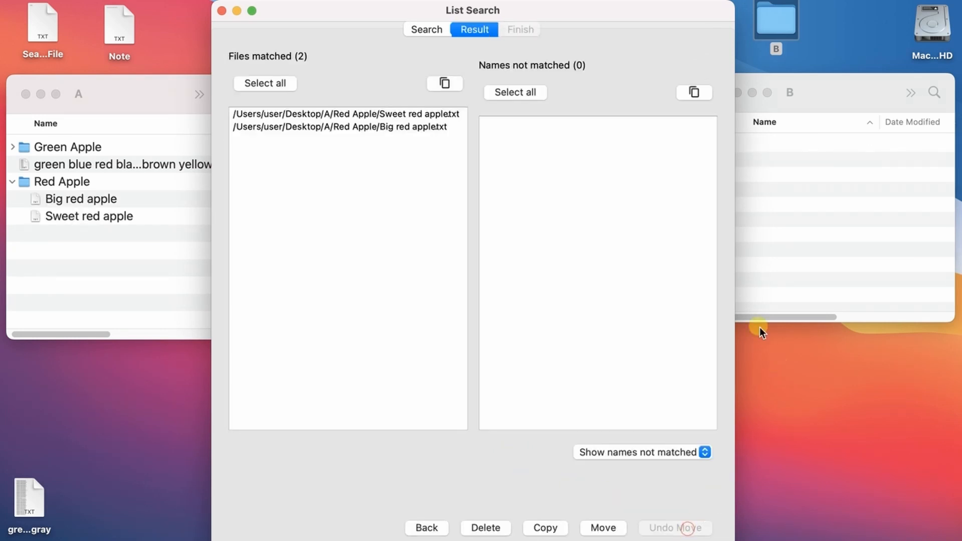
- Check the Red Apple sub-folder of folder A and folder B after the undo, and close the folder B window
left_click(166, 258)
left_click(87, 200)
left_click(85, 216)
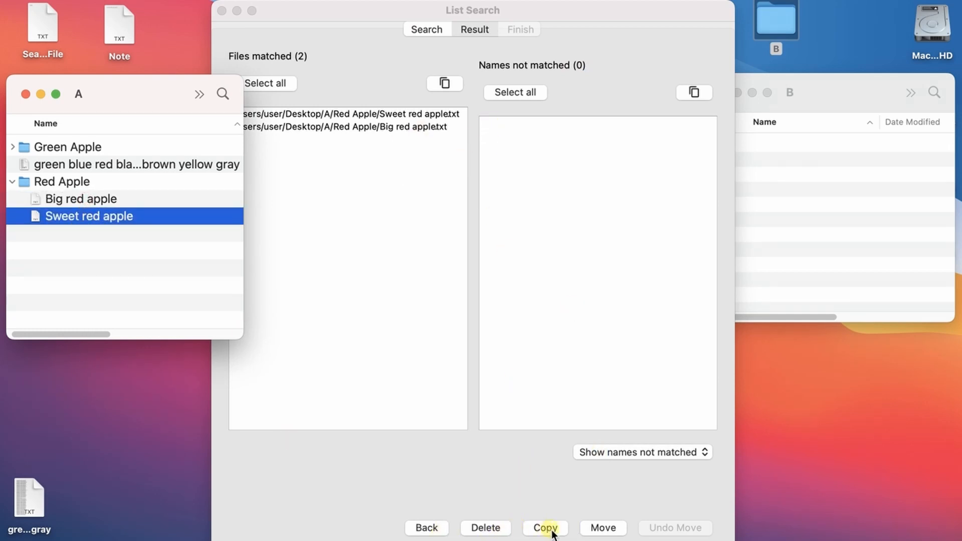
left_click(823, 252)
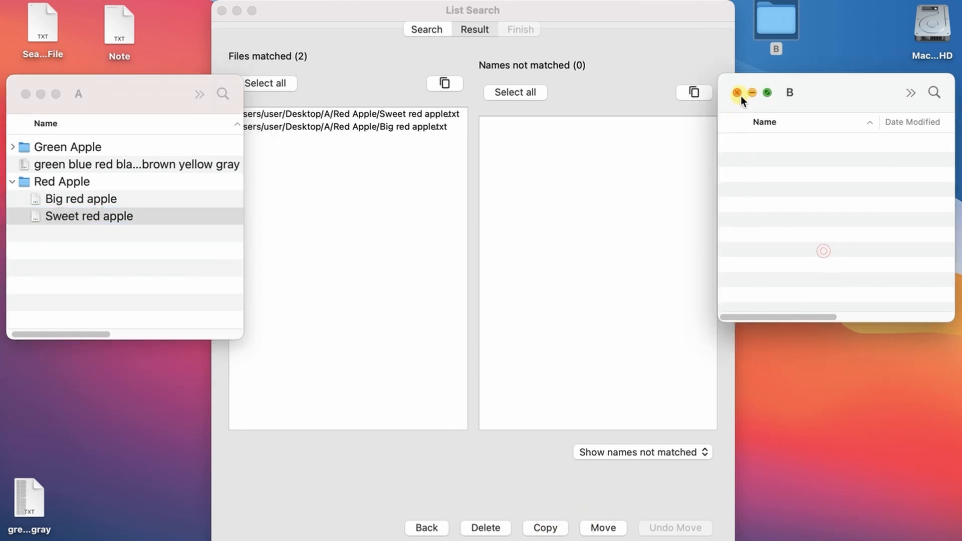
left_click(738, 93)
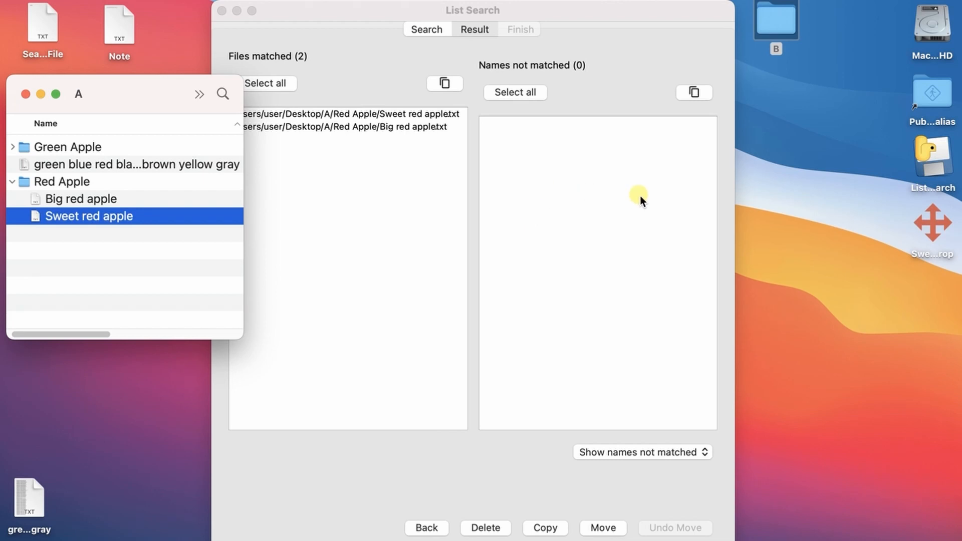
- Return to the search settings and set the match mode to Exact match
left_click(419, 528)
left_click(419, 528)
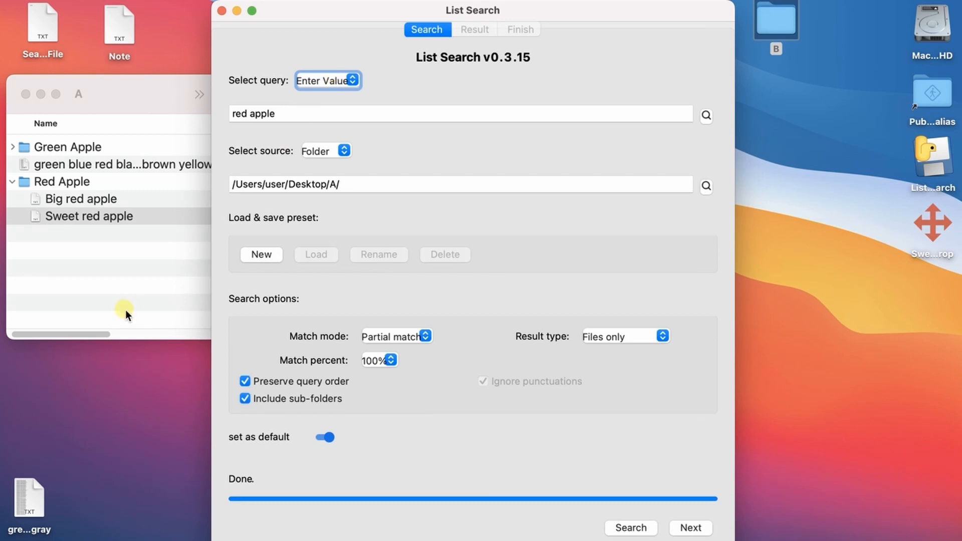
left_click(405, 336)
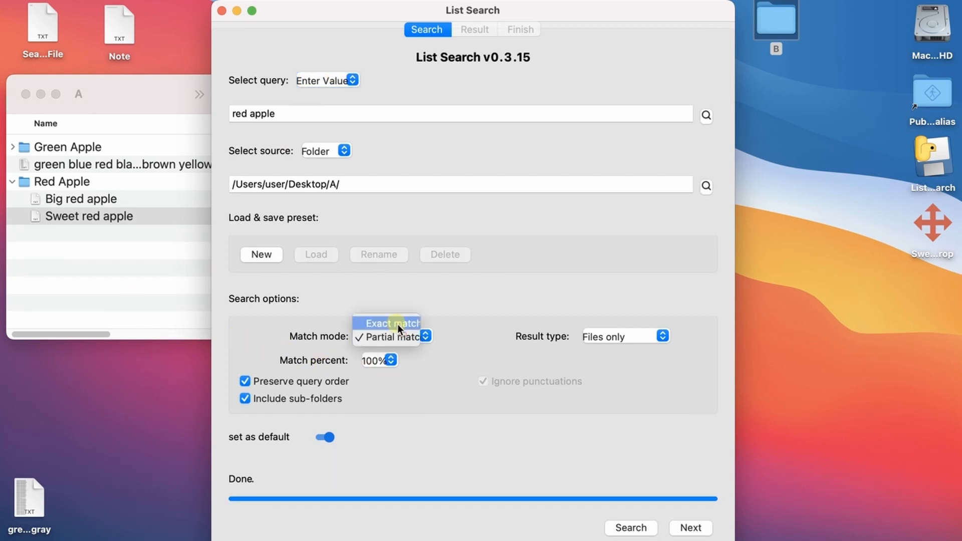
left_click(398, 324)
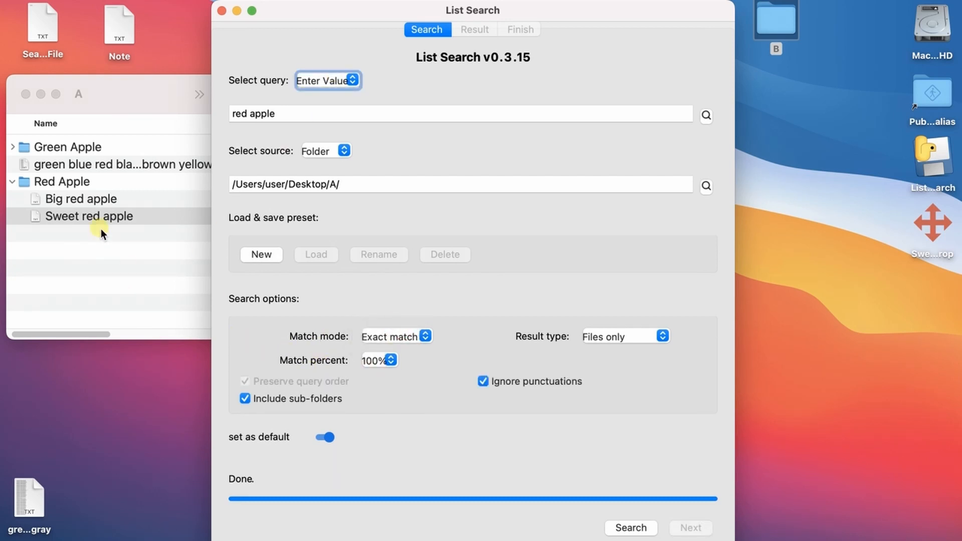
- Copy the name of the "green blue red black white pink purple brown yellow gray" file in folder A and replace the search query with it
left_click(98, 170)
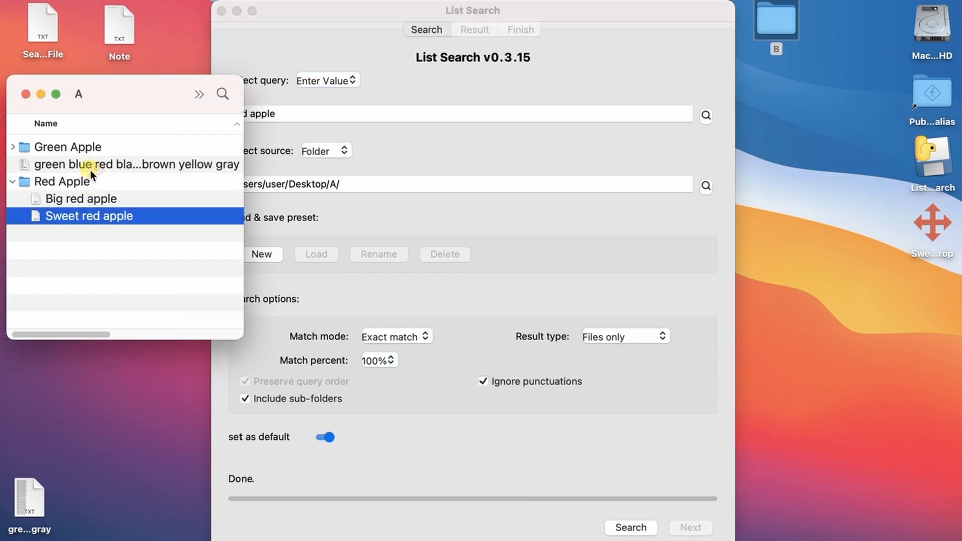
left_click(91, 168)
left_click(92, 166)
key("super+c")
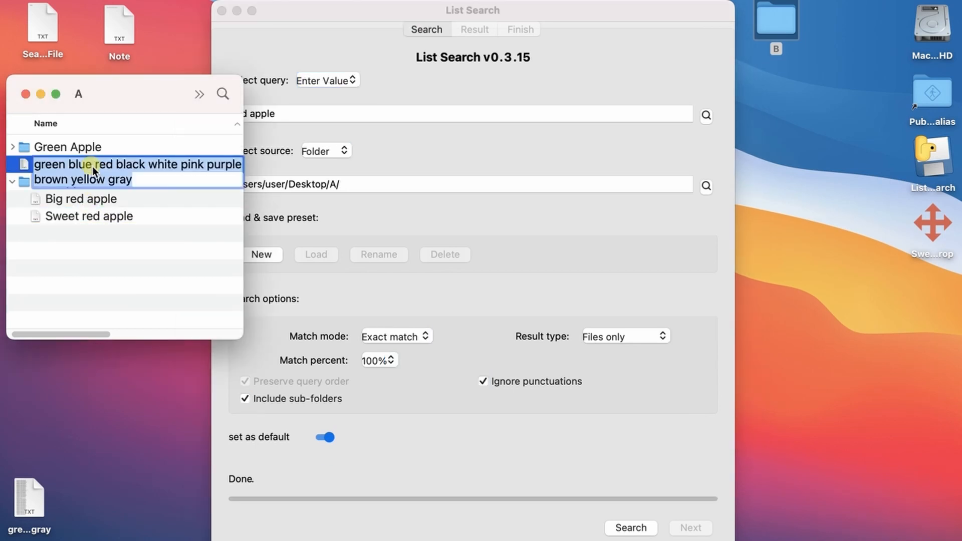
key("Return")
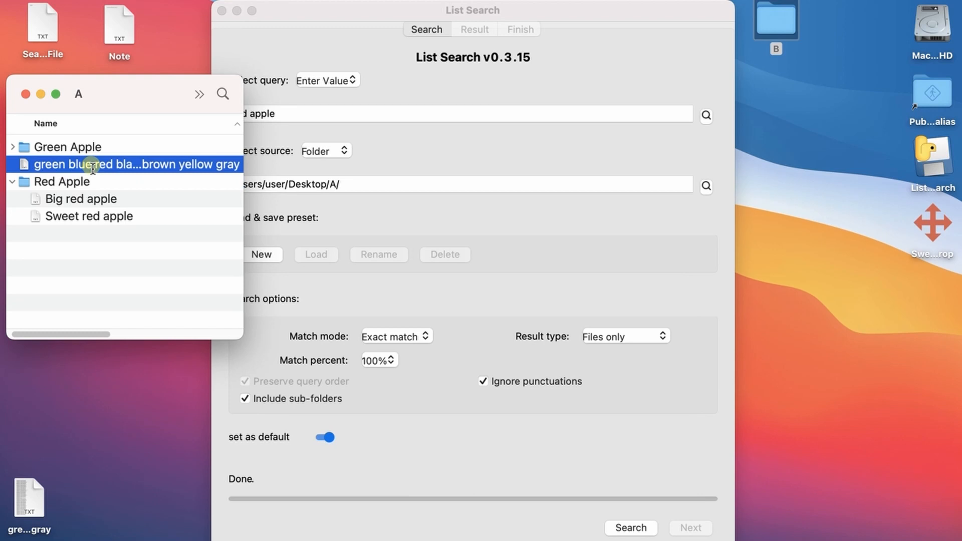
left_click(342, 117)
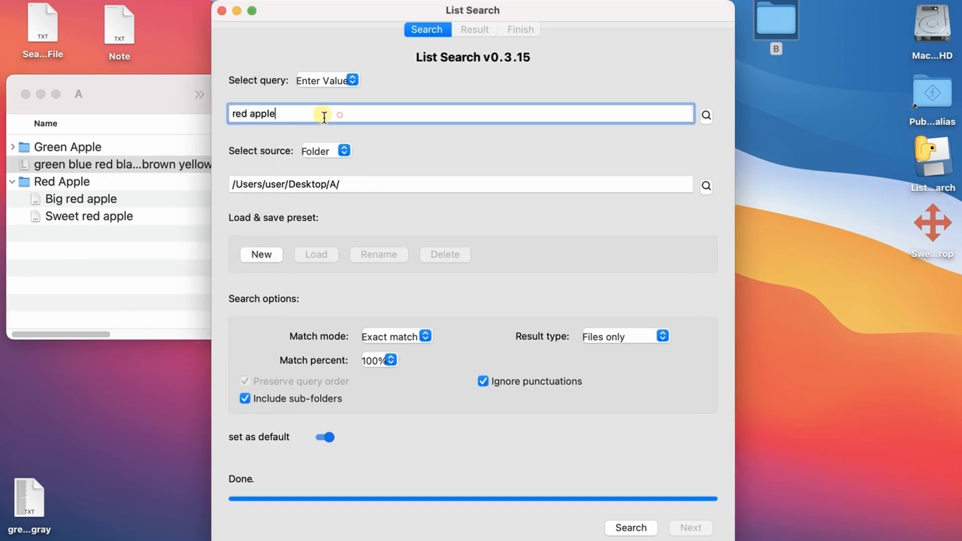
key("super+a")
key("super+v")
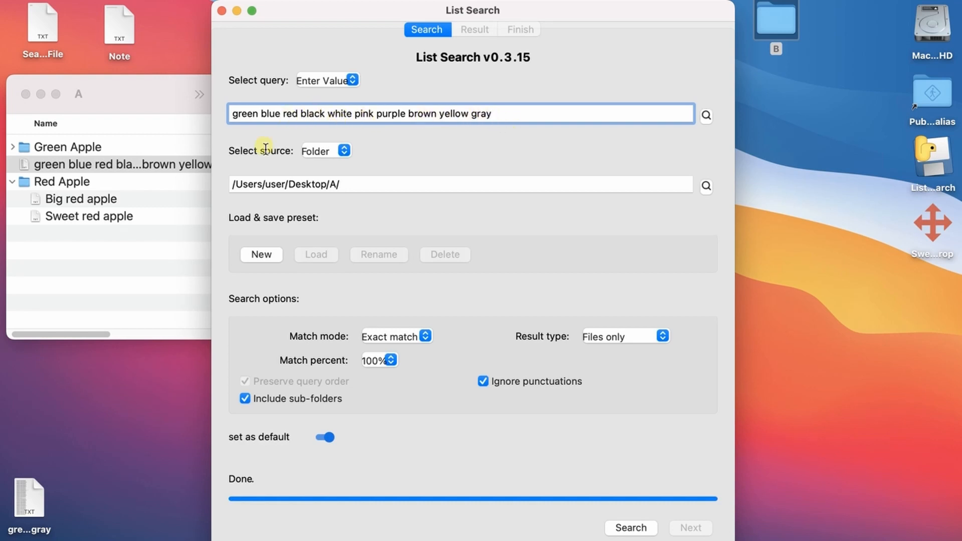
- Compare the full query with the file name in folder A, run the exact-match search and select the matched file
left_click(119, 243)
left_click(186, 172)
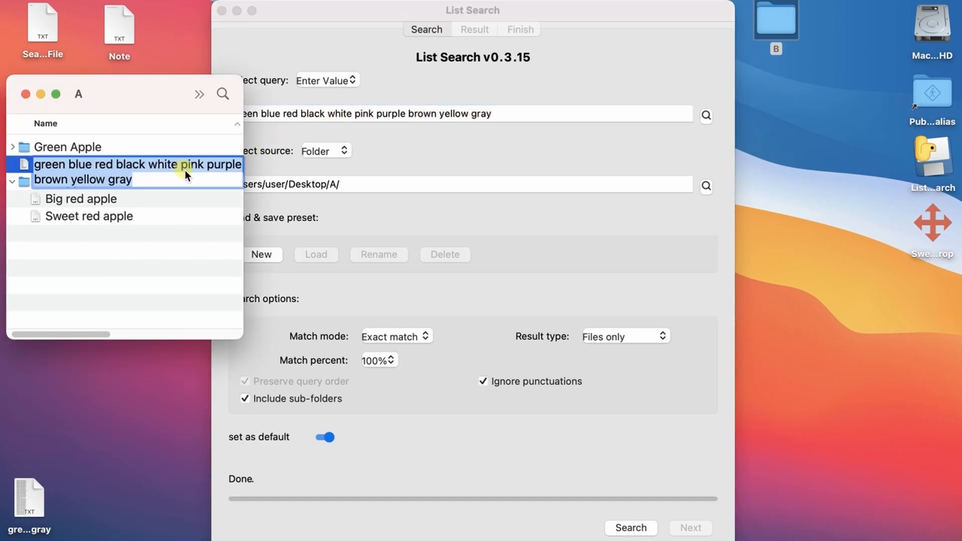
key("Return")
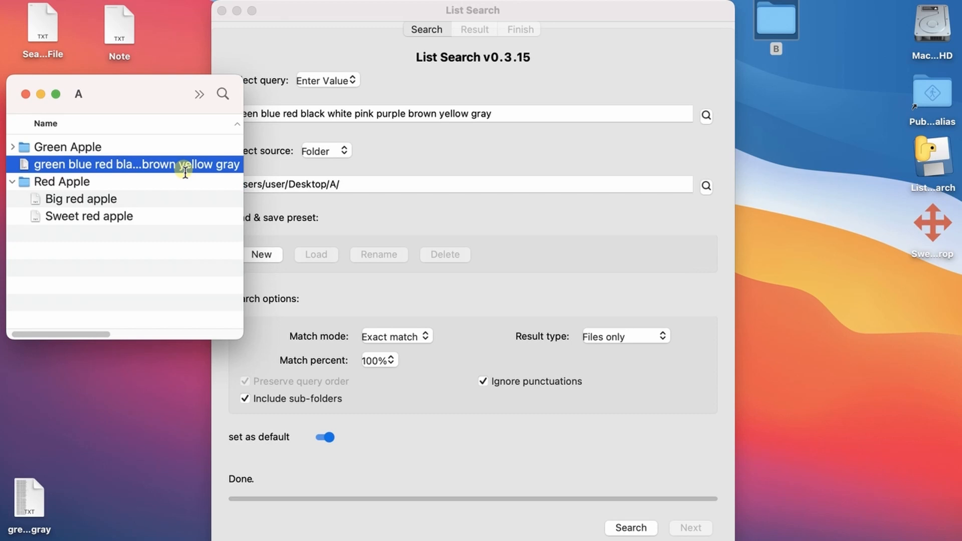
left_click(426, 146)
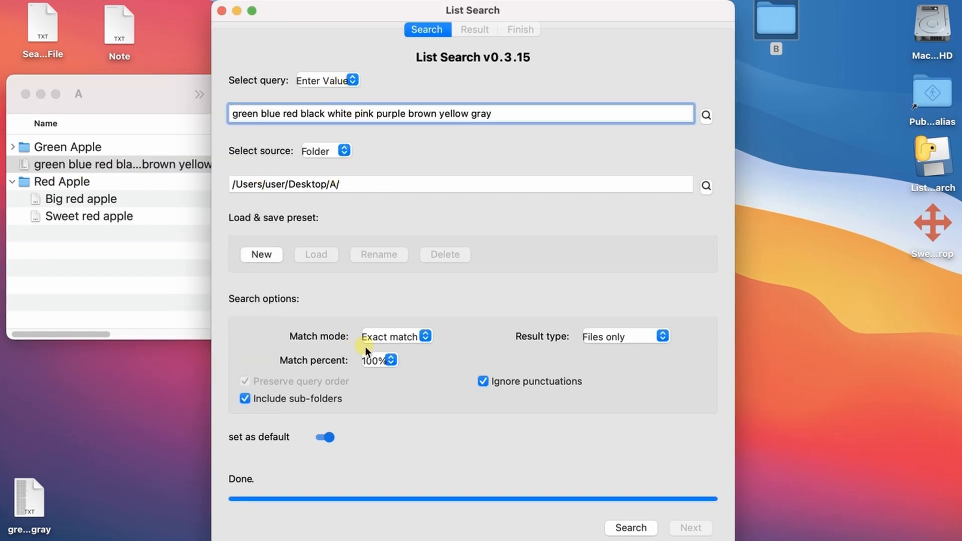
left_click(608, 528)
left_click(376, 114)
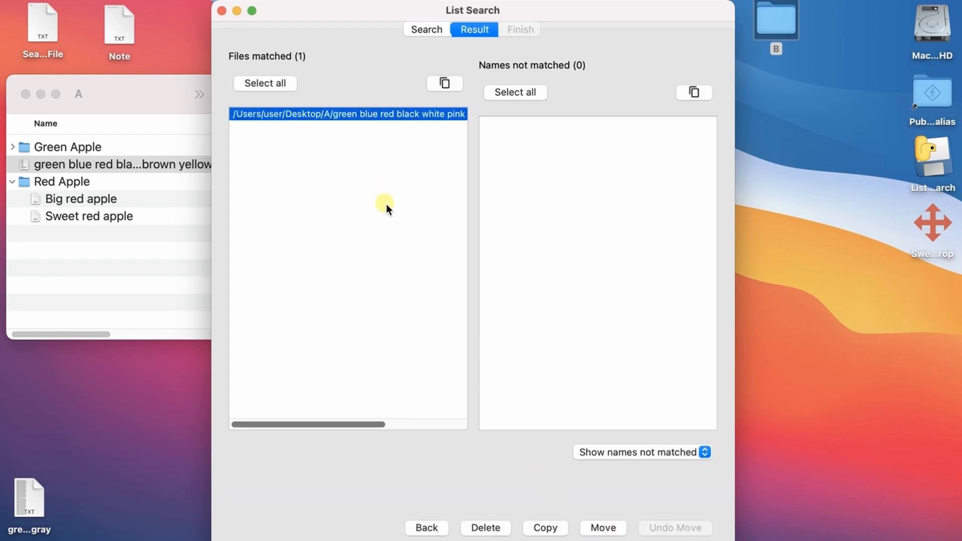
- Return to the search settings and remove the last word "gray" from the query
left_click(437, 526)
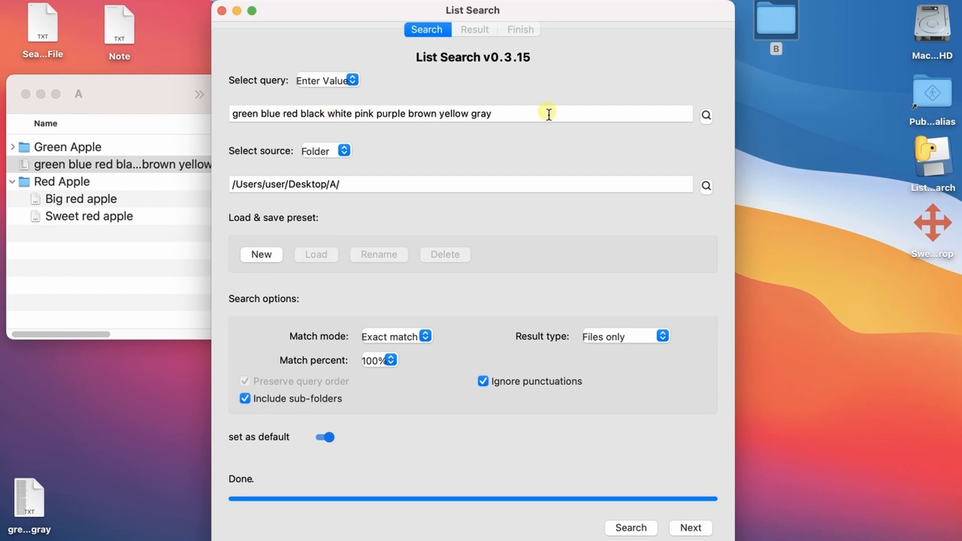
left_click(532, 116)
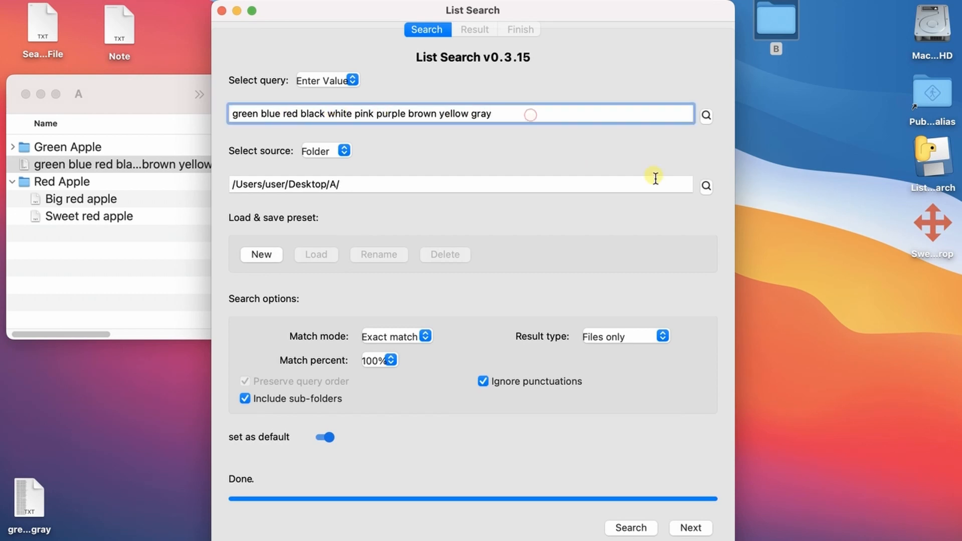
key("BackSpace")
key("BackSpace")
key("BackSpace")
key("BackSpace")
key("BackSpace")
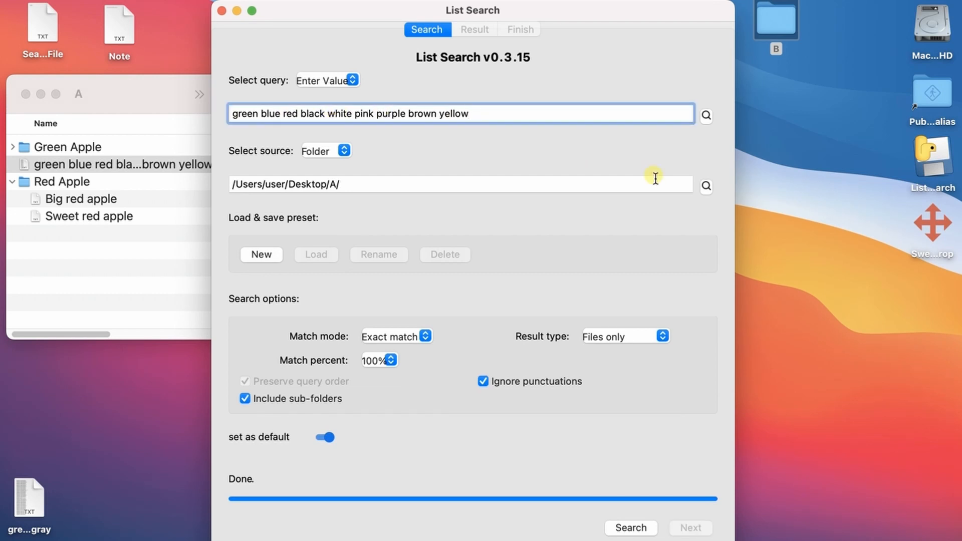
- Compare the shortened query with the file name in folder A and run the exact-match search at 100%
left_click(158, 242)
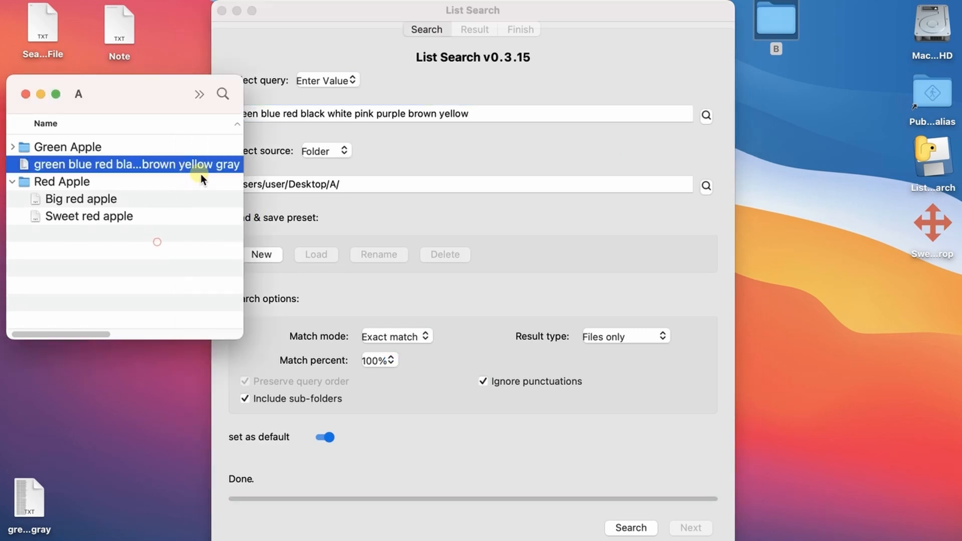
left_click(407, 395)
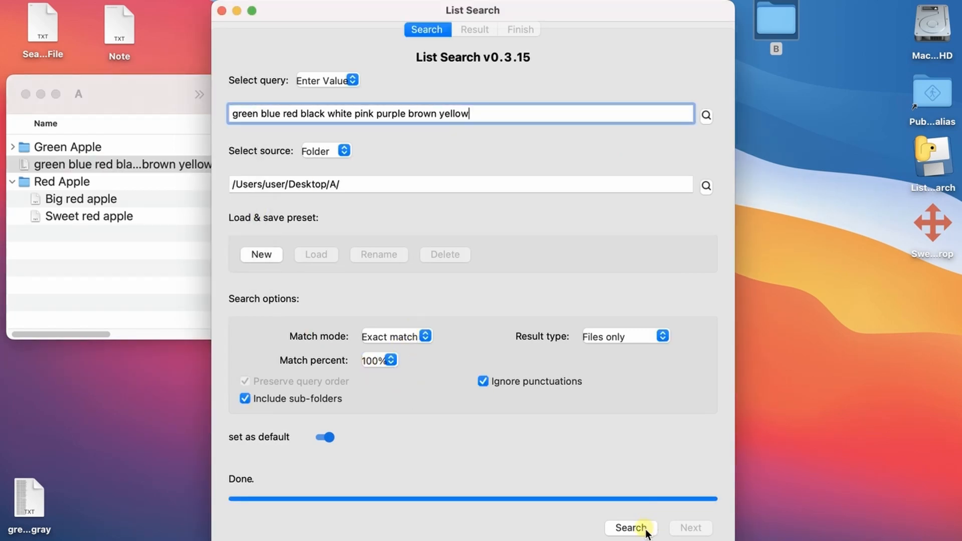
left_click(627, 526)
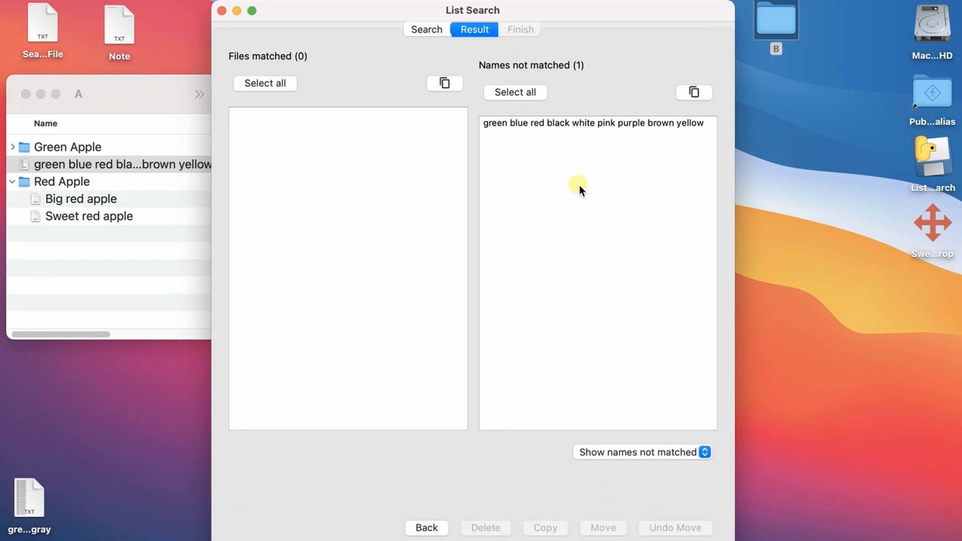
- Copy the unmatched name from the results, replace the text of the desktop Note file with it and close the note
left_click(577, 131)
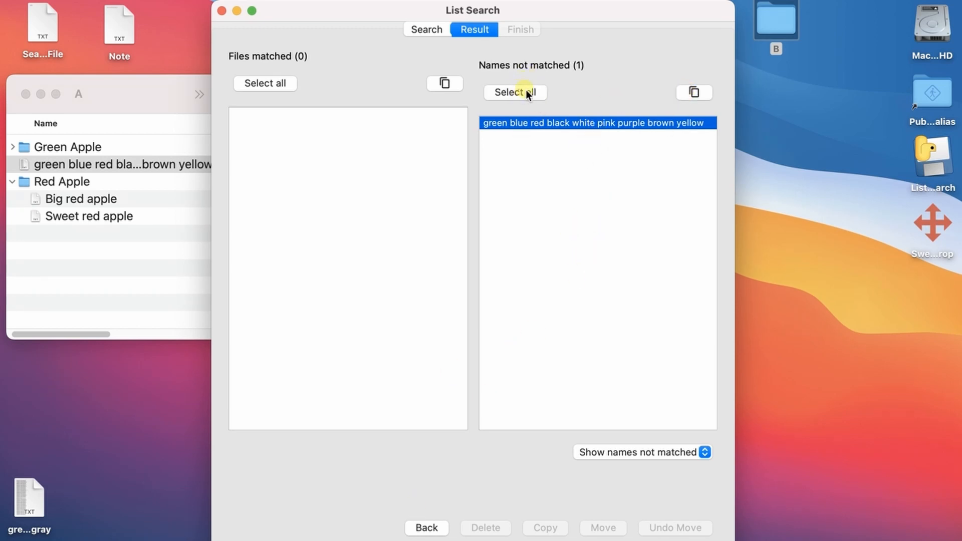
left_click(684, 89)
double_click(126, 33)
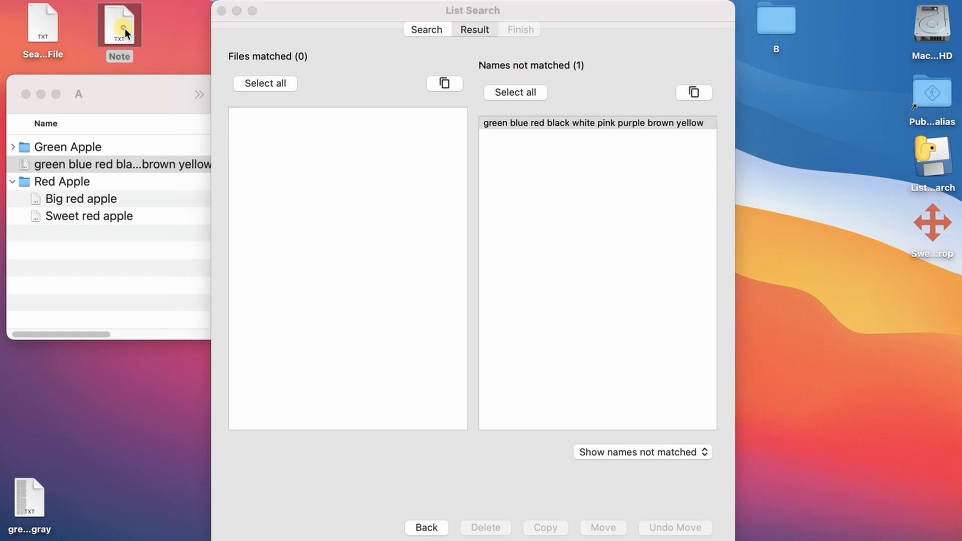
key("super+v")
key("super+a")
key("super+v")
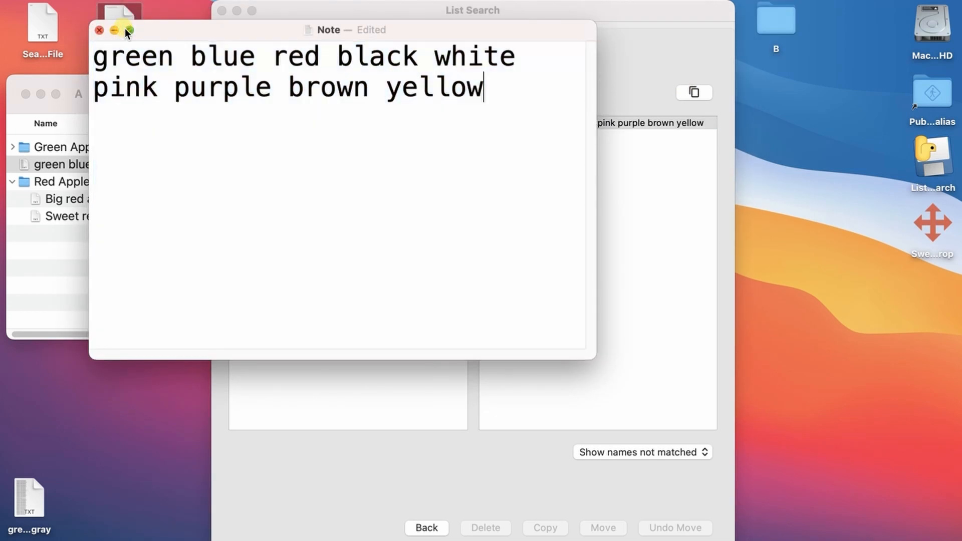
key("super+w")
left_click(579, 214)
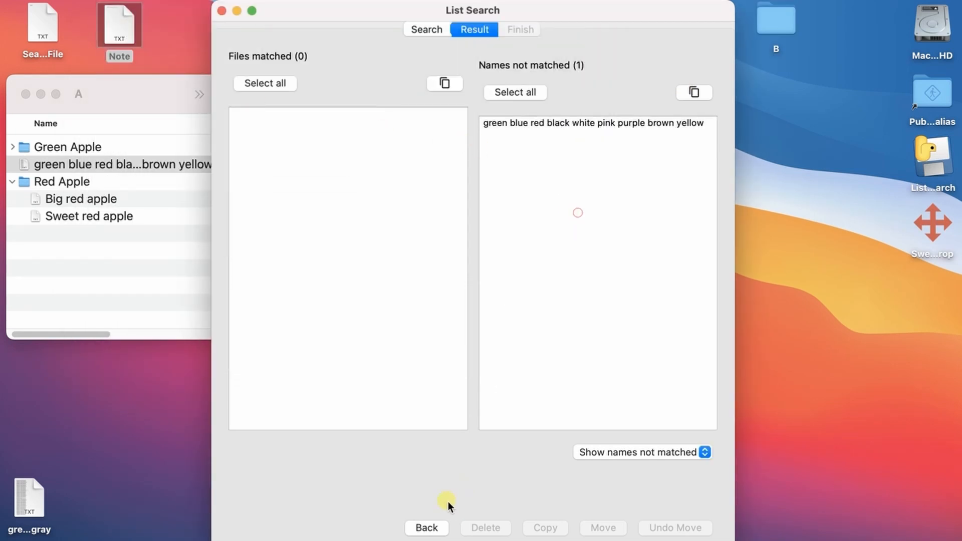
- Return to the search settings and compare the shortened query with the full name of the color-list file in folder A
left_click(425, 527)
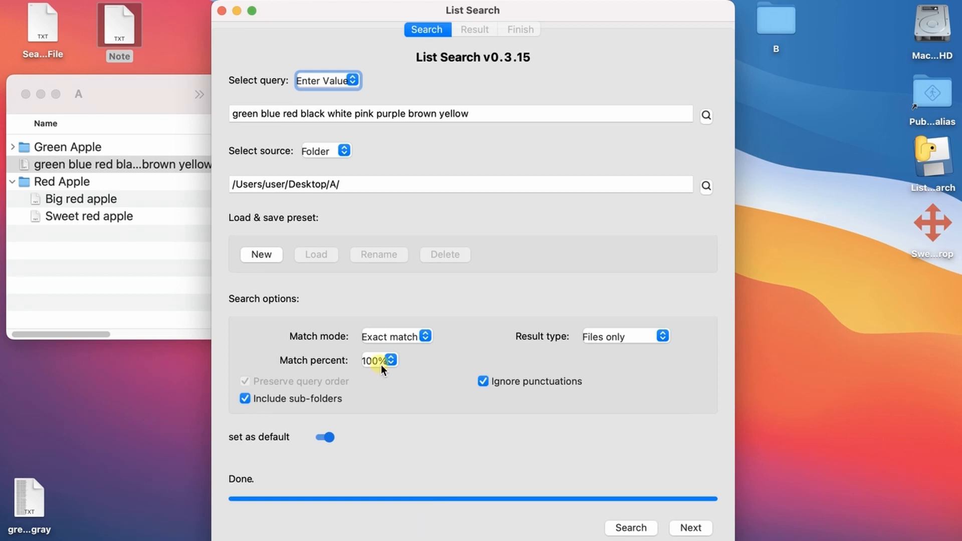
left_click_drag(498, 116, 161, 108)
left_click(203, 236)
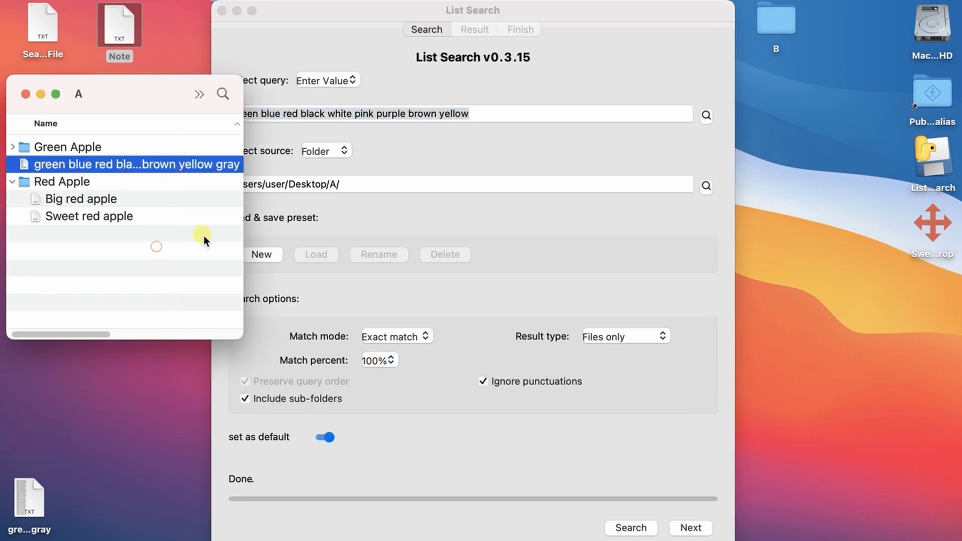
key("Return")
key("Return")
key("Return")
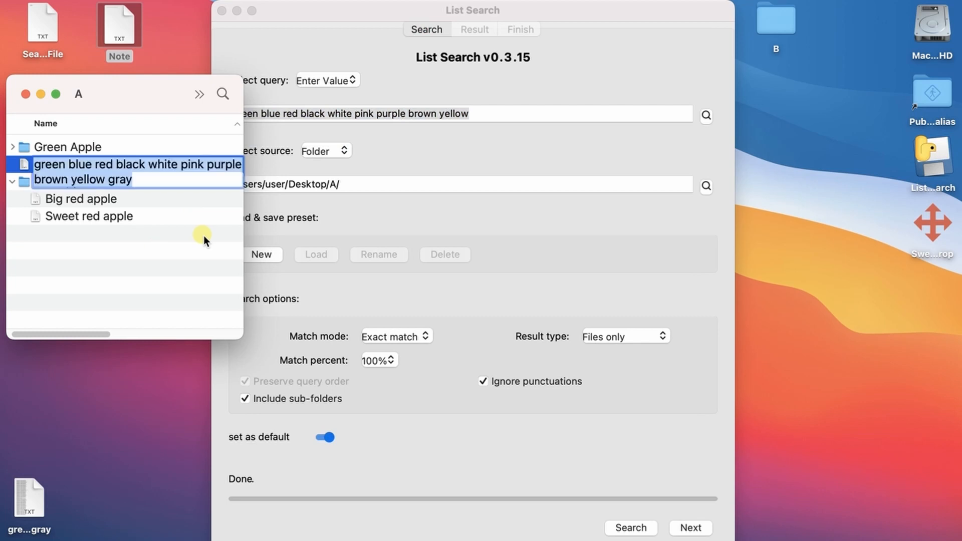
key("Return")
left_click(422, 409)
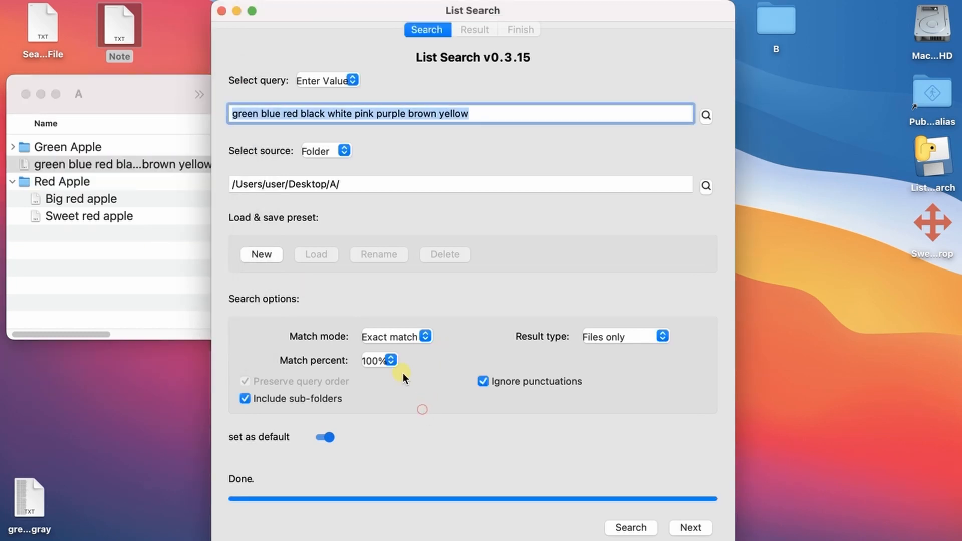
- Set the match percent to 90%, run the exact-match search and select the matched file
left_click(394, 360)
left_click(385, 348)
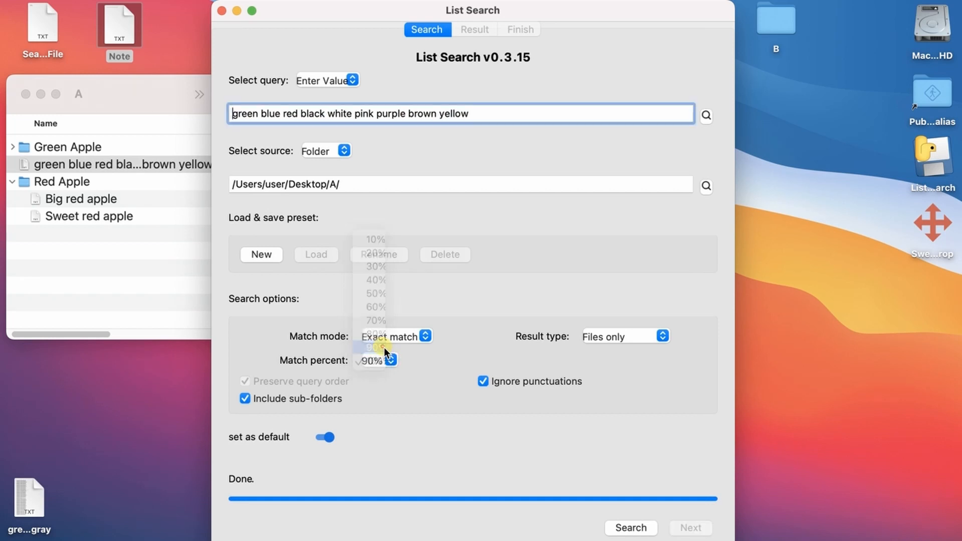
left_click(616, 522)
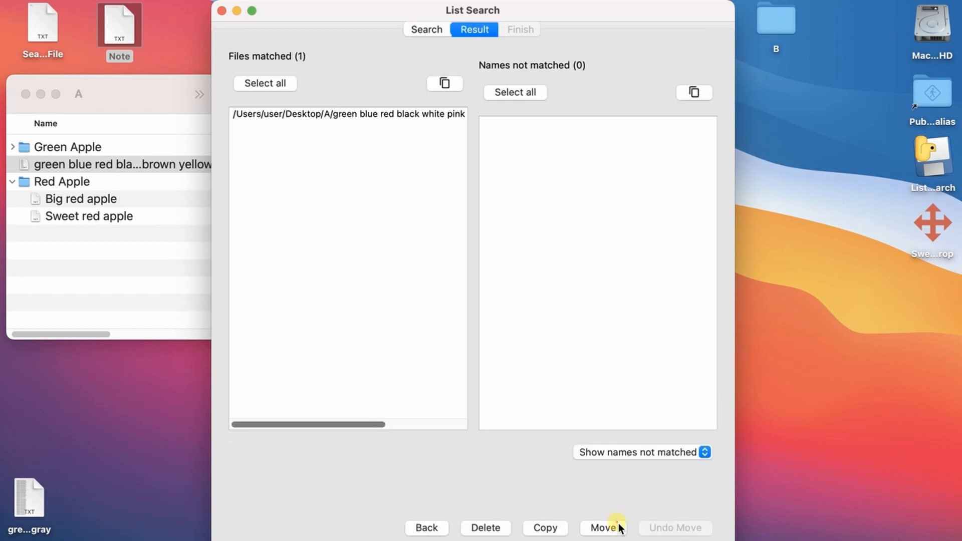
left_click(421, 118)
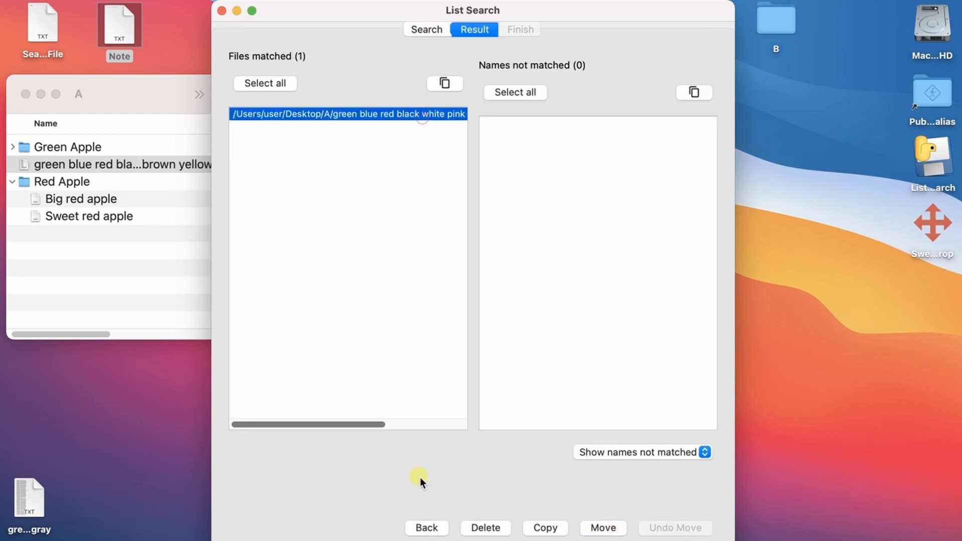
- Shorten the query to "green blue red black white pink" and run the exact-match search at 90%
left_click(427, 527)
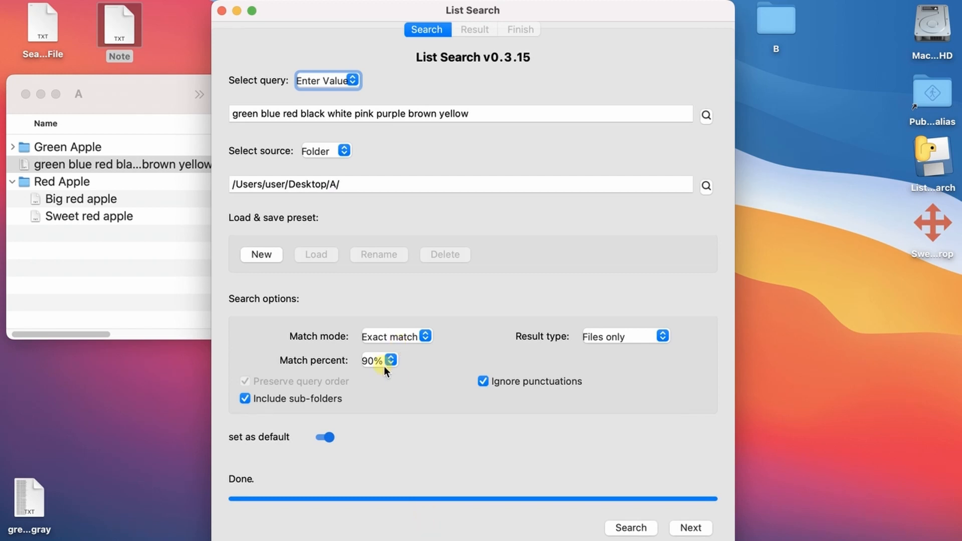
left_click_drag(475, 117, 376, 114)
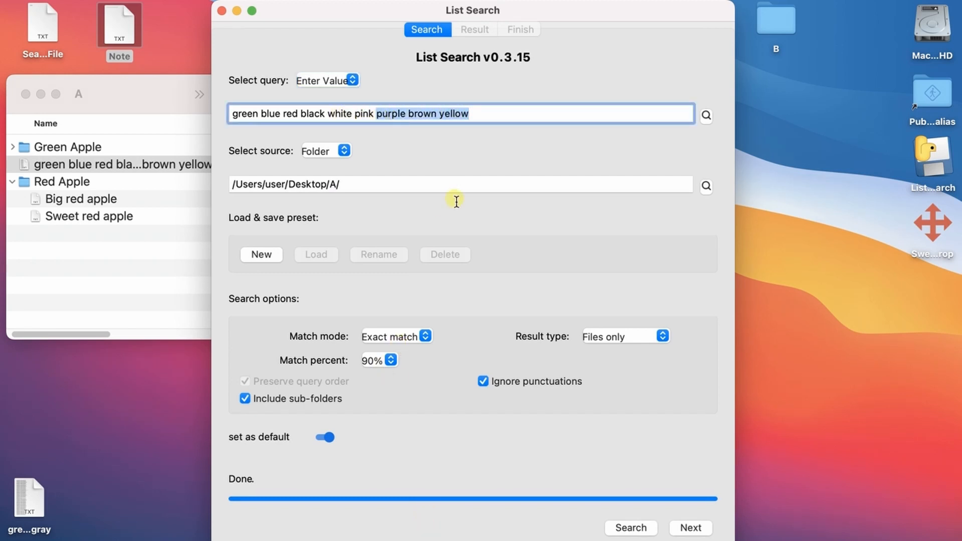
key("BackSpace")
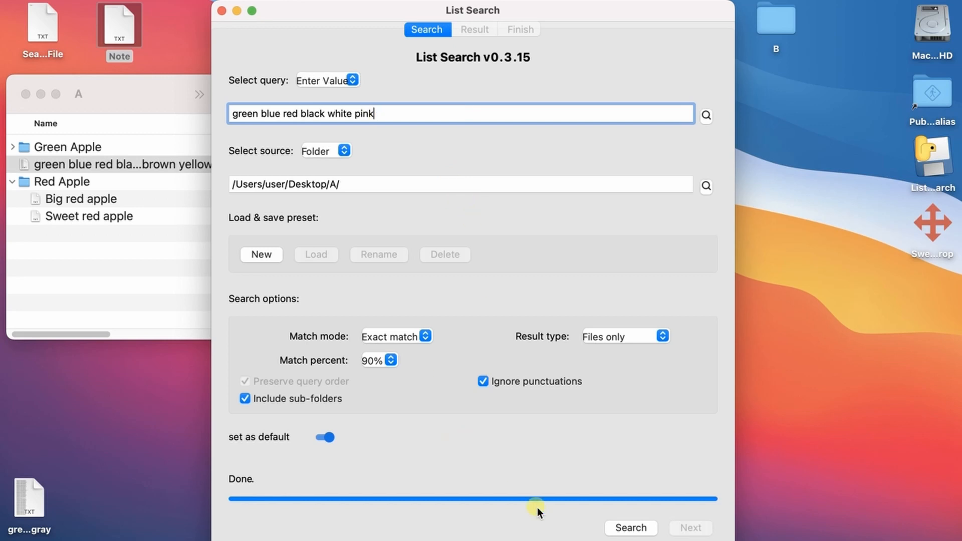
left_click(627, 528)
- Set the match percent to 50%, run the exact-match search again and select the matched file
left_click(442, 524)
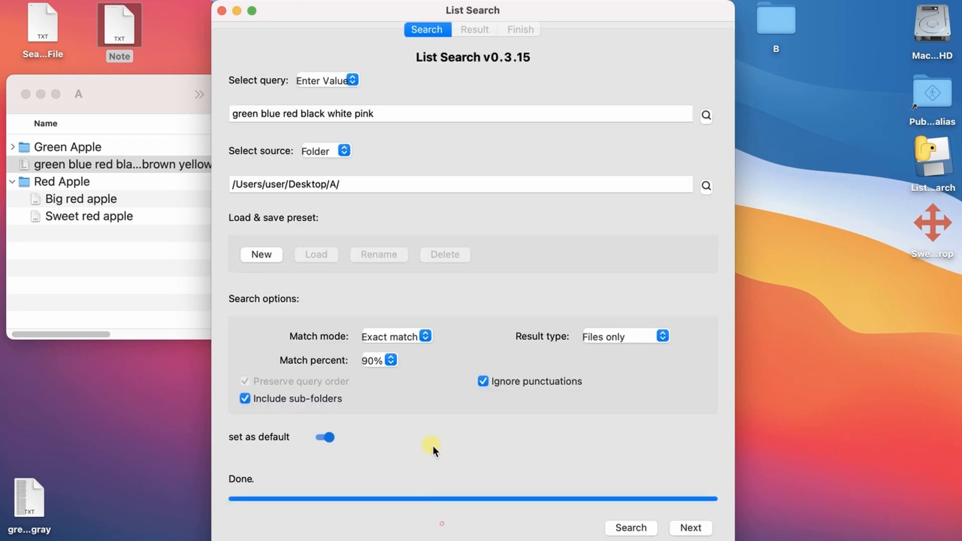
left_click(393, 359)
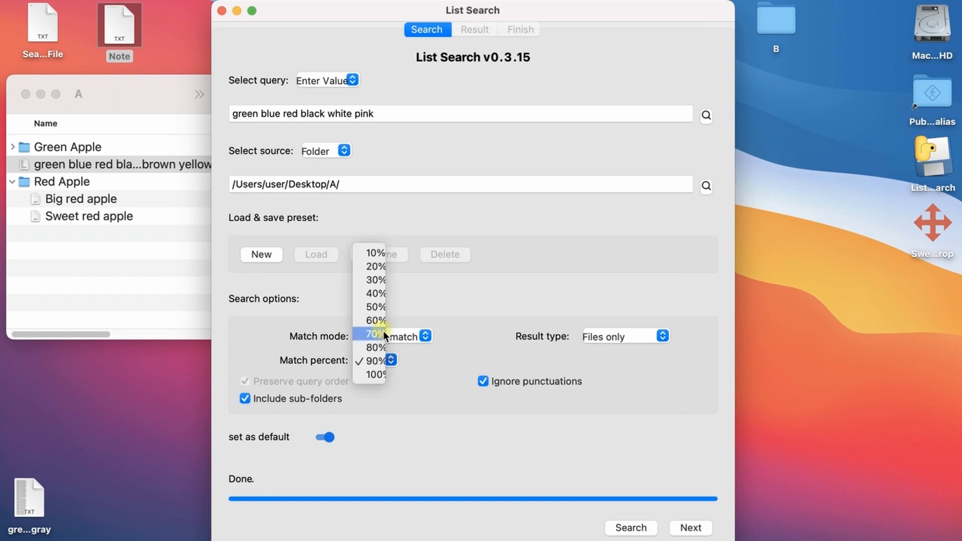
left_click(382, 308)
left_click(630, 527)
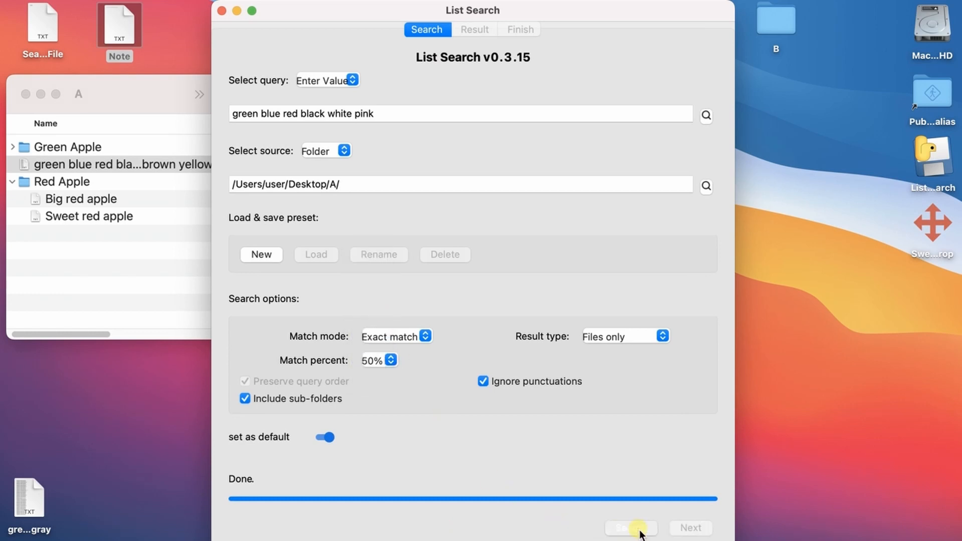
left_click(422, 117)
- Return to the search settings and set the match percent to 100% and the match mode to Partial match
left_click(441, 526)
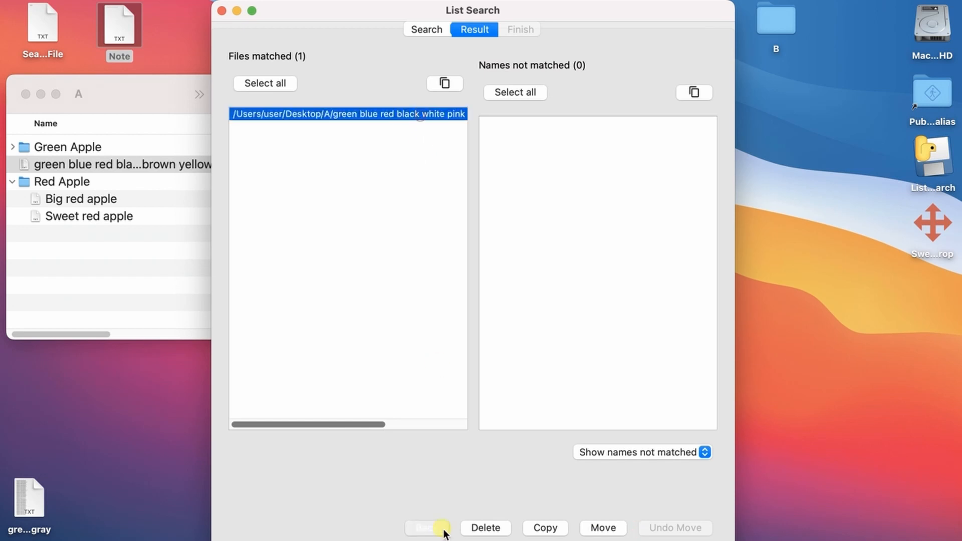
left_click(392, 361)
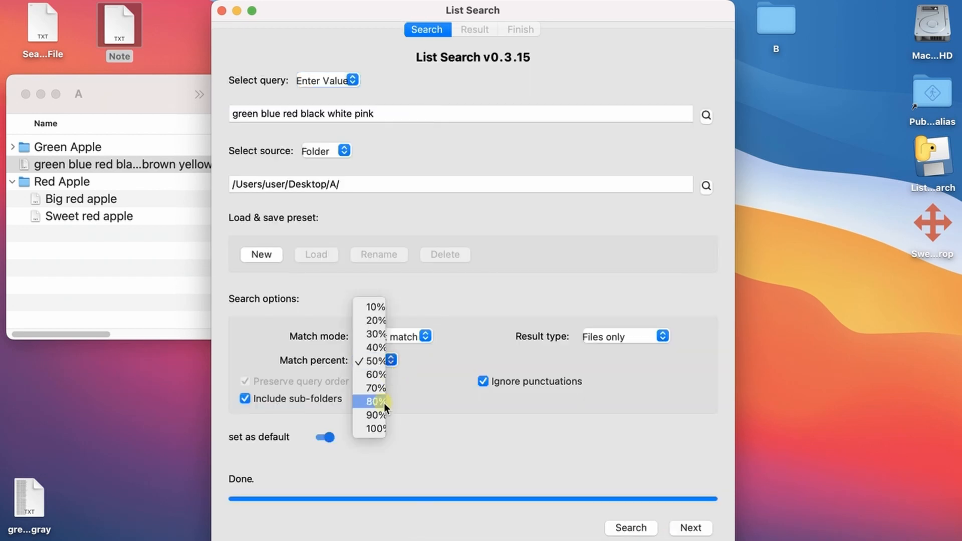
left_click(380, 428)
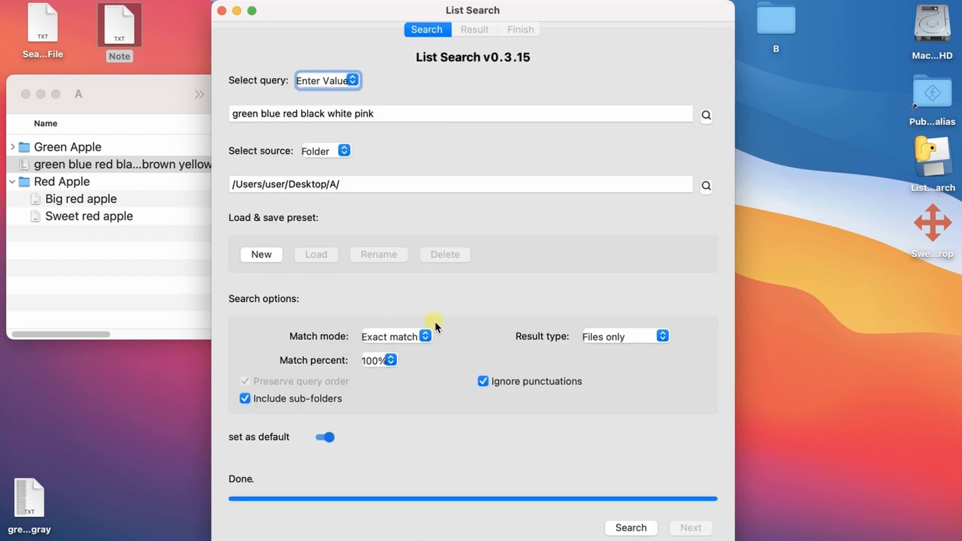
left_click(420, 333)
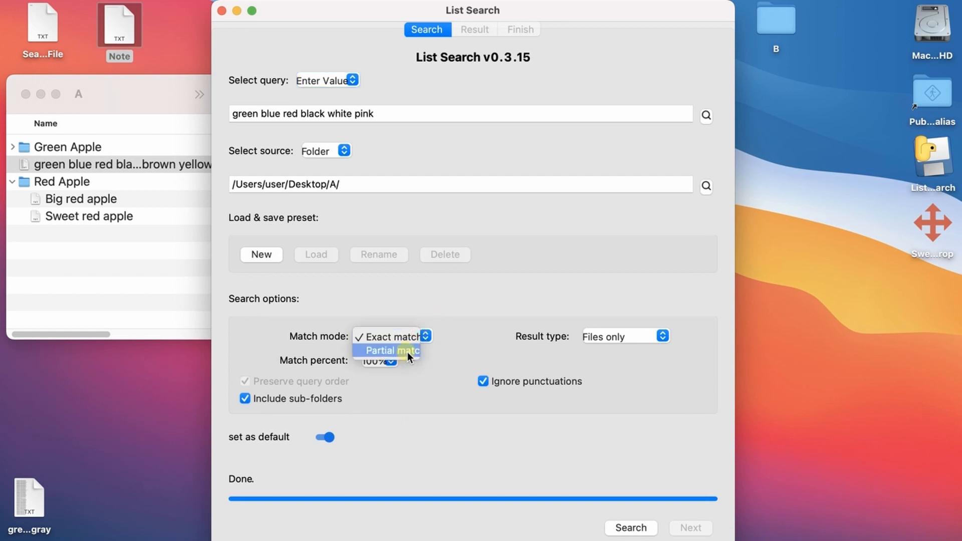
left_click(408, 351)
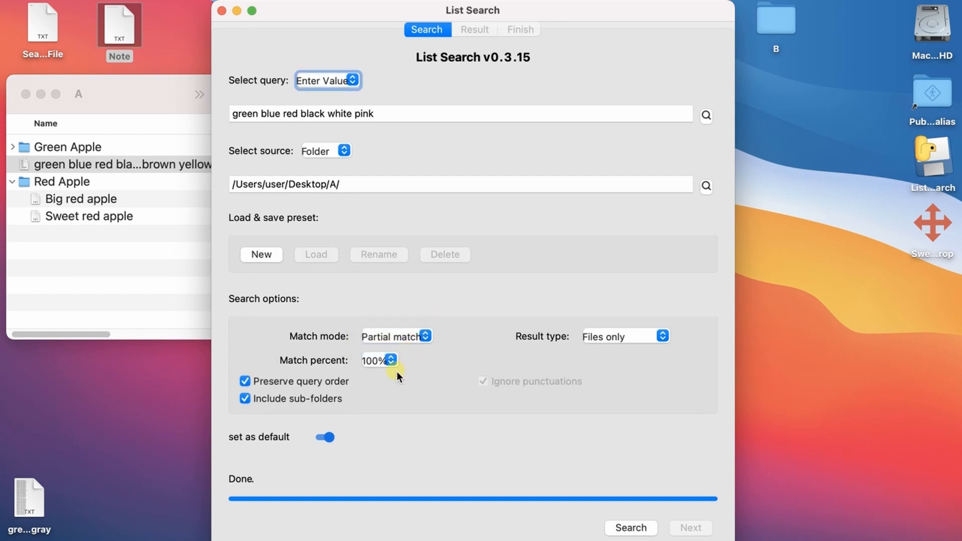
- Copy the full name of the color-list file in folder A and replace the query with it
left_click(170, 287)
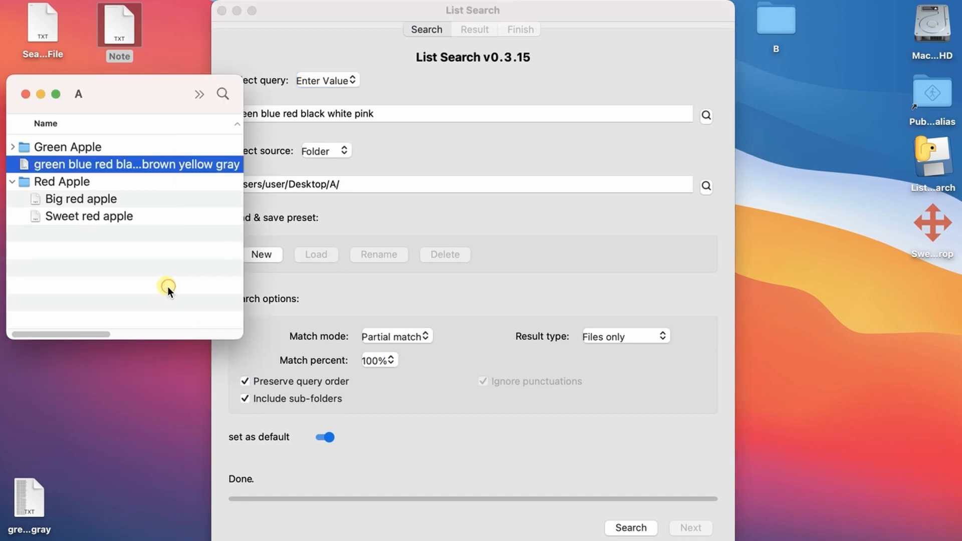
key("Return")
key("super+c")
key("Return")
left_click(429, 109)
key("super+a")
key("super+v")
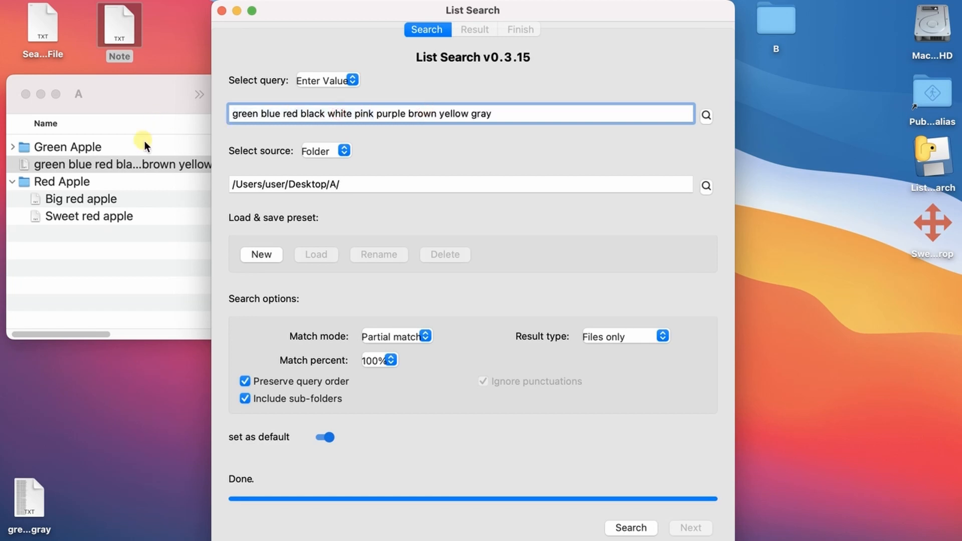
- Rename the color-list file in folder A by removing the word "gray" from the end of its name
left_click(113, 257)
key("Return")
key("Right")
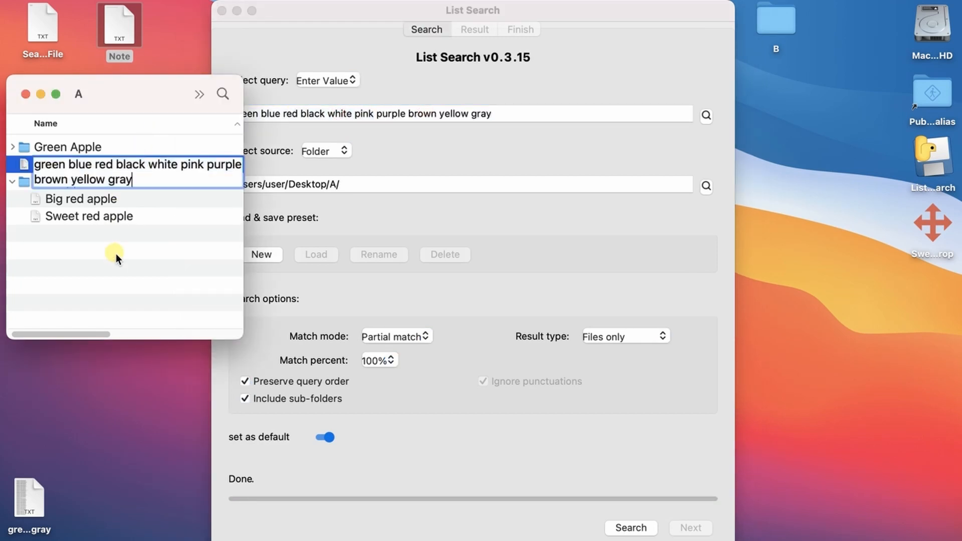
key("BackSpace")
key("BackSpace")
key("BackSpace")
key("BackSpace")
key("BackSpace")
key("Return")
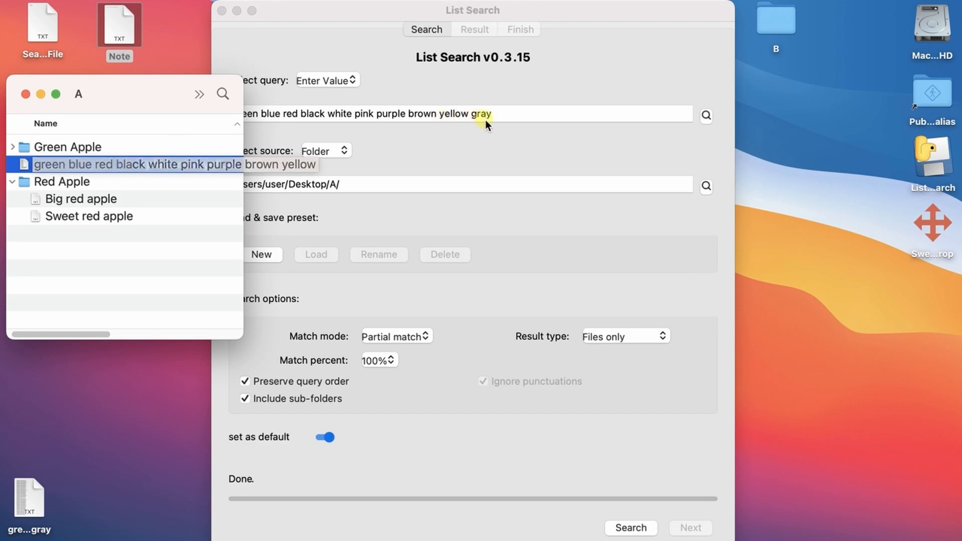
- Run the partial-match search at 100% with the full color-list query and select the unmatched name
left_click(512, 115)
triple_click(512, 115)
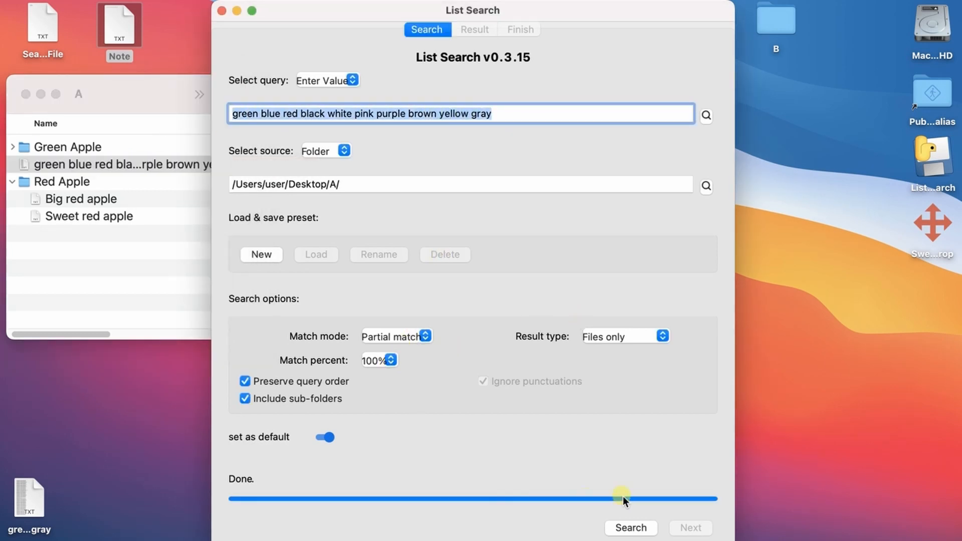
left_click(631, 527)
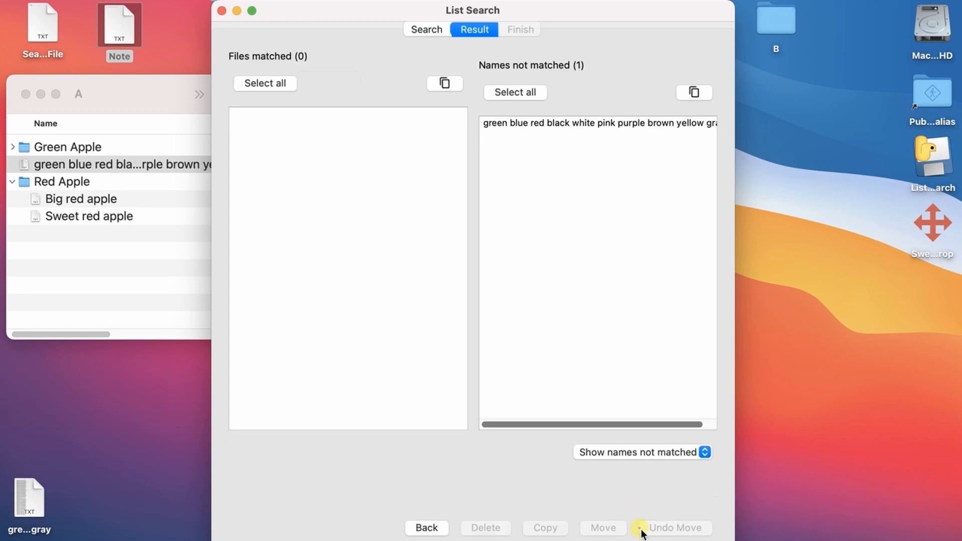
left_click(540, 125)
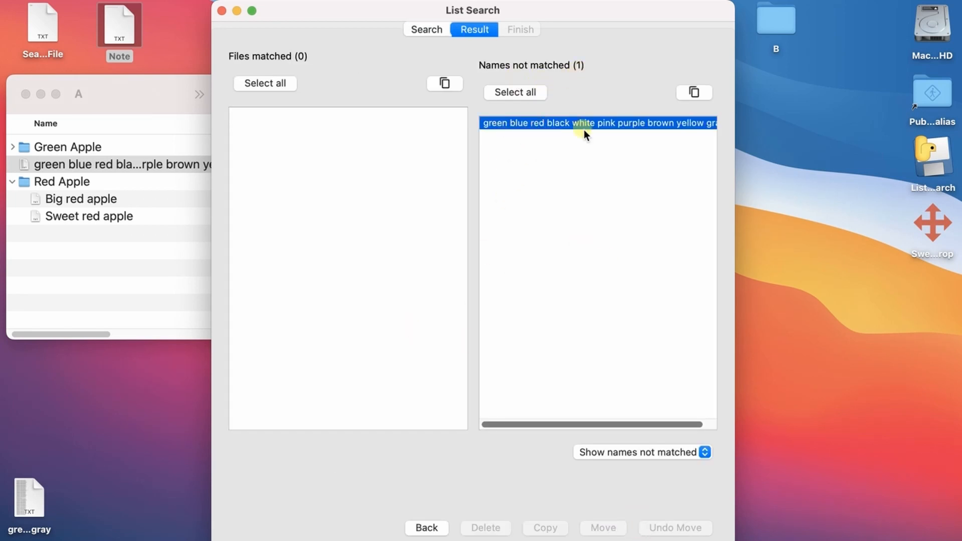
- Set the match percent to 90%, run the partial-match search and select the matched file
left_click(433, 527)
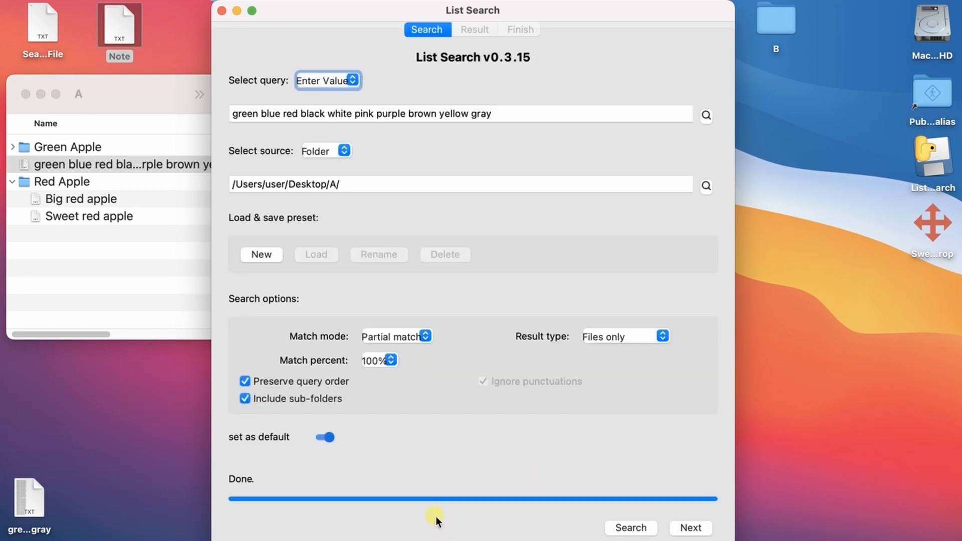
left_click(390, 360)
left_click(381, 345)
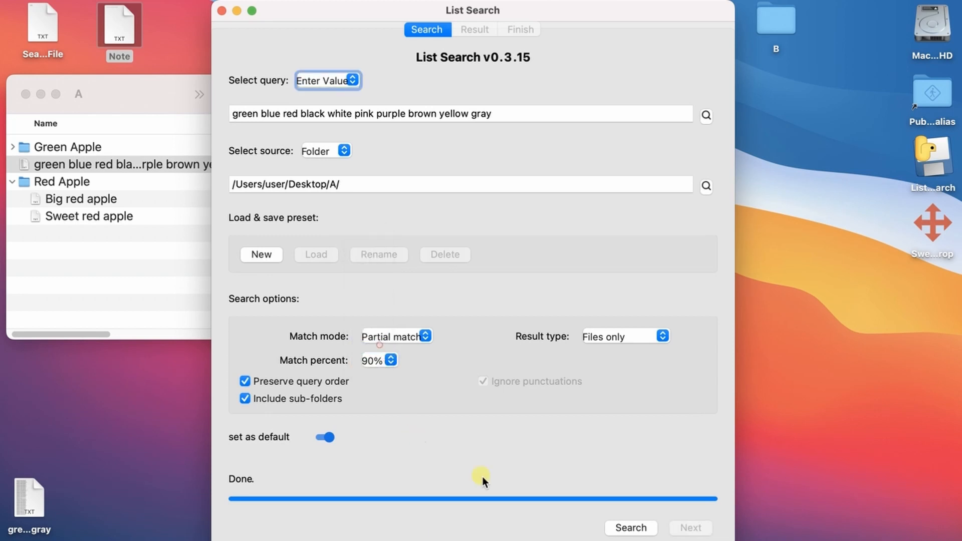
left_click(639, 527)
left_click(388, 114)
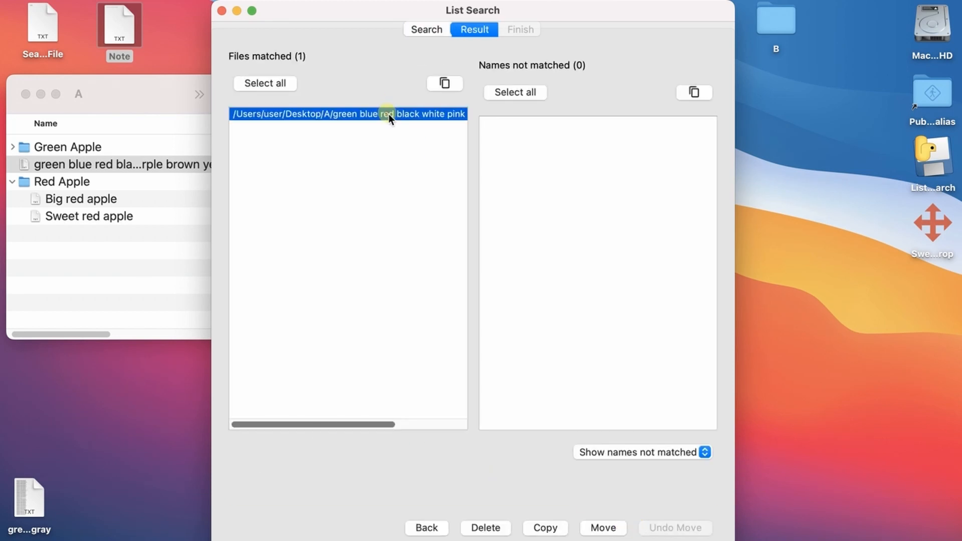
- Return to the search settings and set the match percent back to 100%
left_click(427, 528)
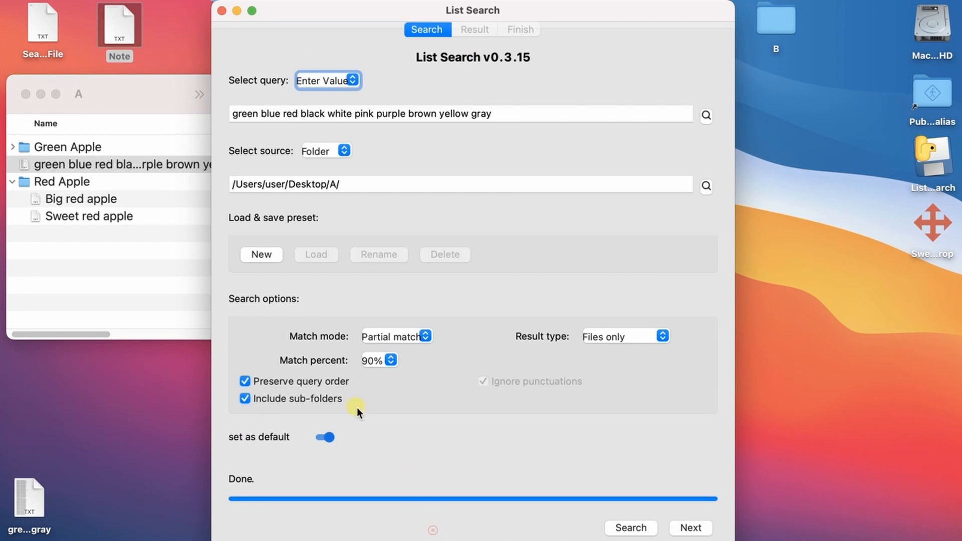
left_click(387, 362)
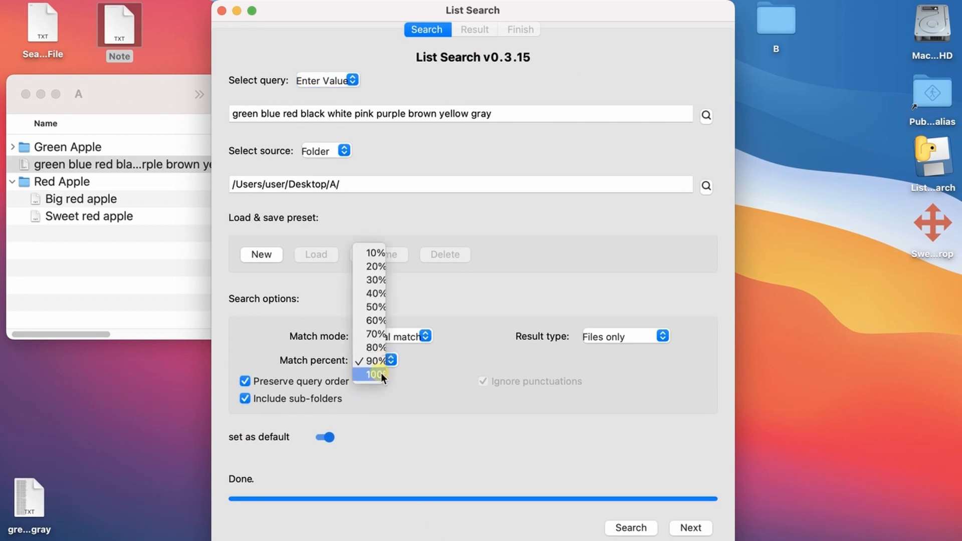
left_click(381, 374)
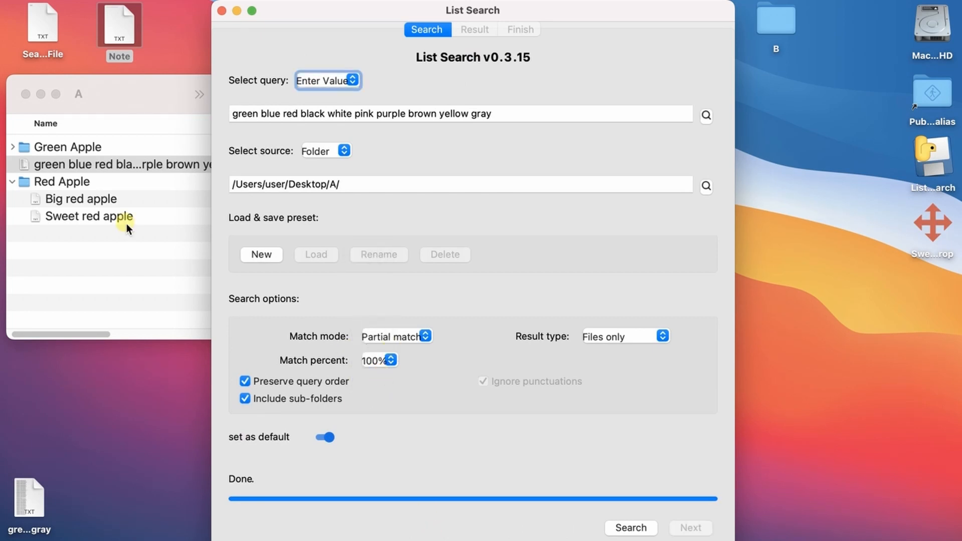
- Load the desktop Search File as a Text File query after reviewing it, then run the partial-match search and select the first matched file
left_click(321, 77)
left_click(327, 66)
double_click(43, 20)
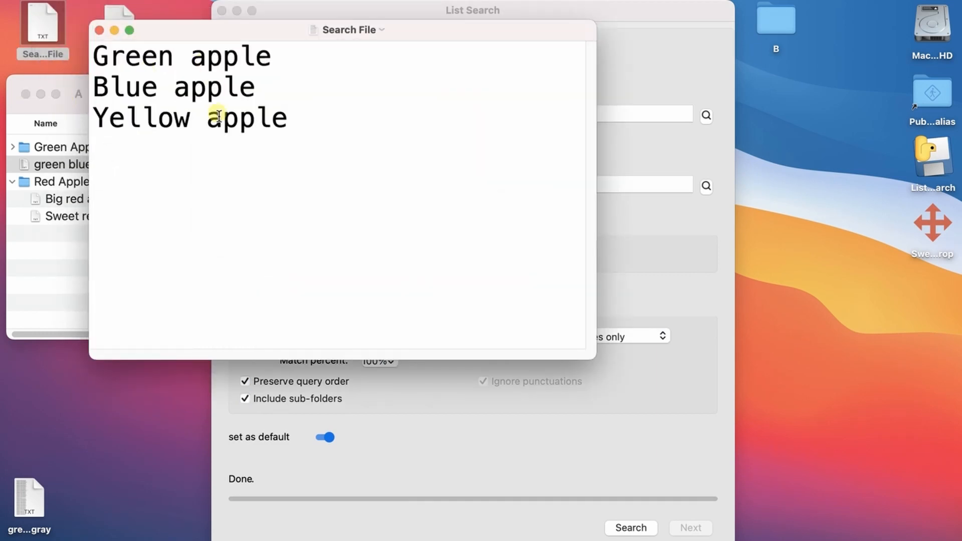
left_click(99, 30)
left_click_drag(45, 34, 537, 113)
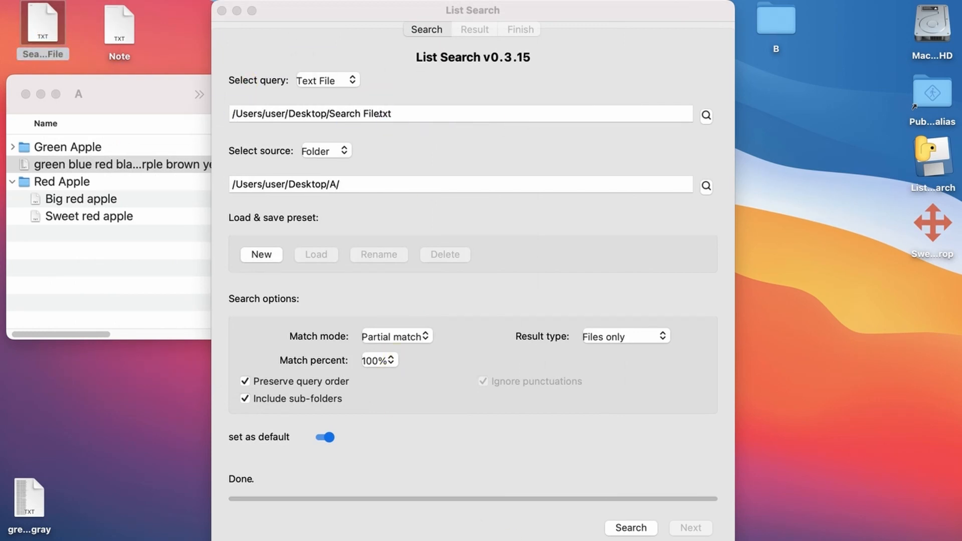
left_click(630, 528)
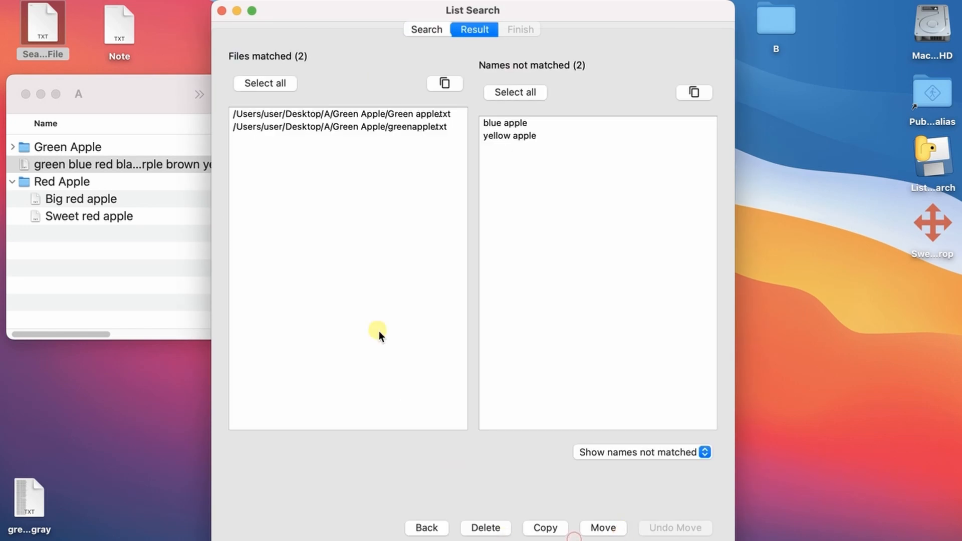
left_click(330, 114)
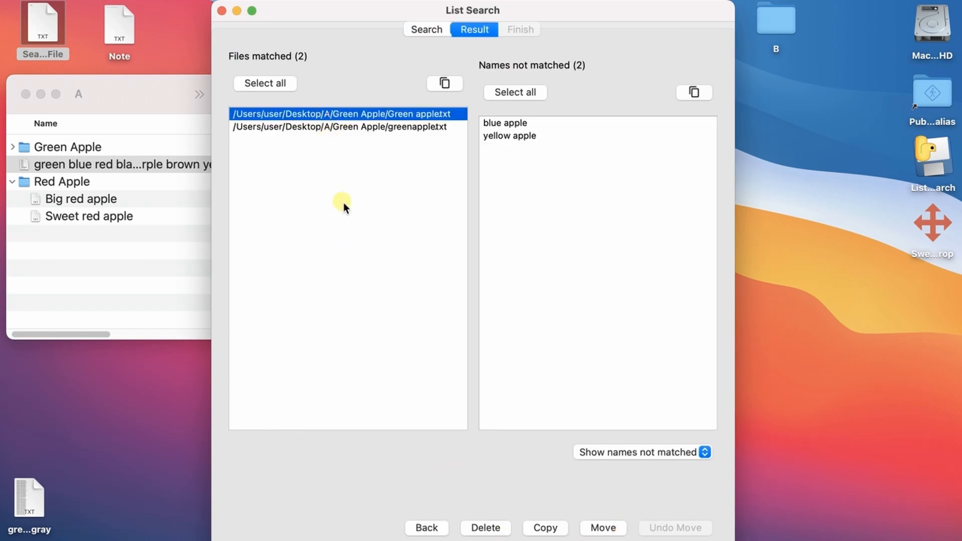
- Expand the Green Apple folder in folder A and compare the Apple Green, Green apple and greenapple files with the matched files
left_click(16, 145)
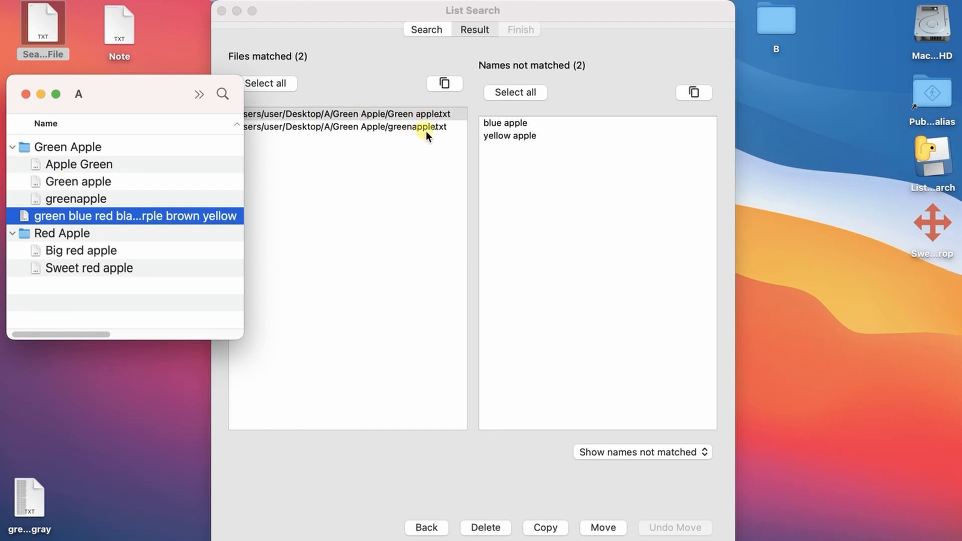
left_click(81, 166)
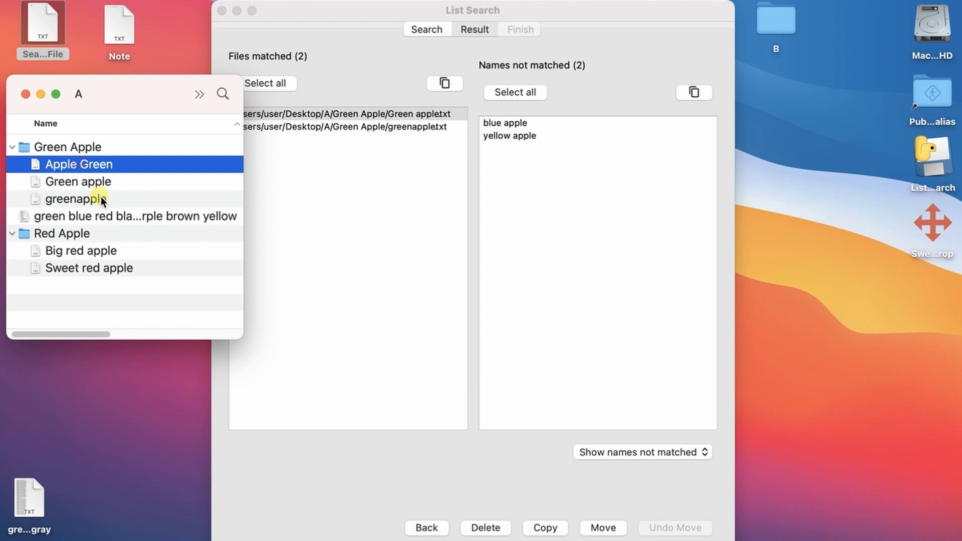
key("Down")
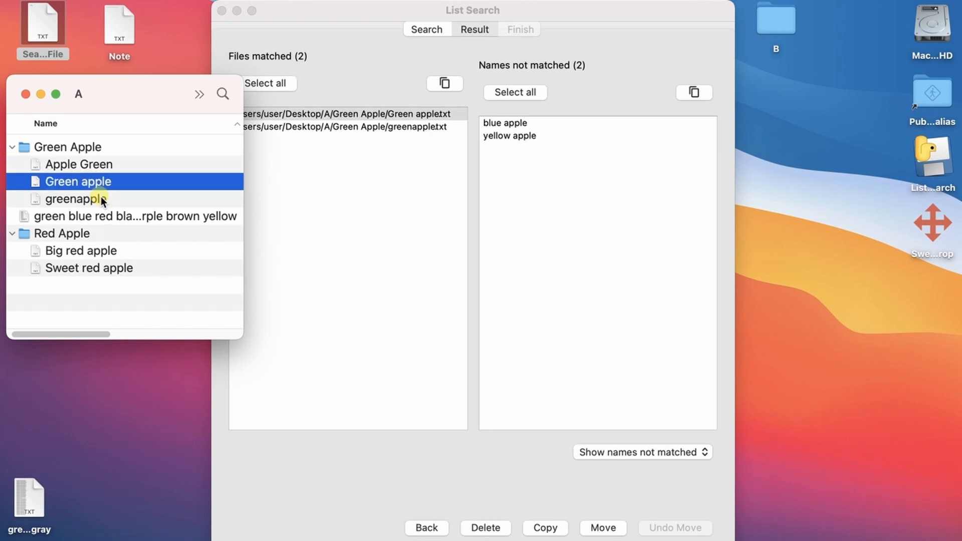
key("Down")
key("Up")
key("Down")
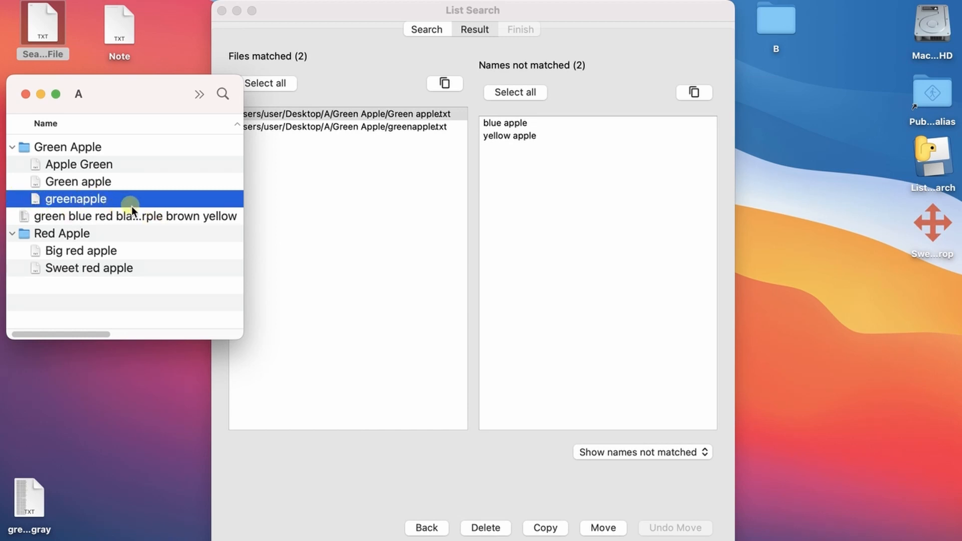
- Check the two matched Green Apple files in the results and open the desktop Search File to compare its lines
left_click(394, 191)
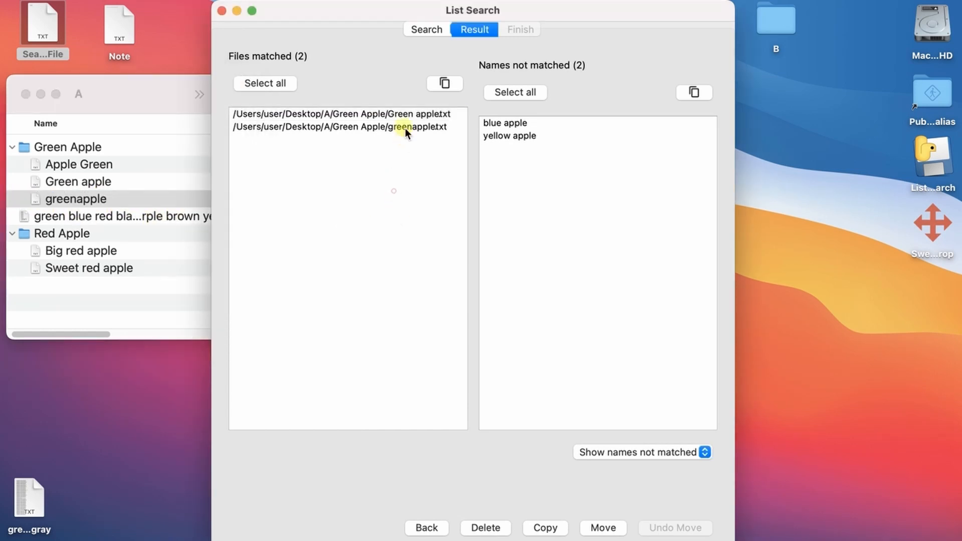
left_click(404, 120)
left_click(401, 126)
left_click(401, 115)
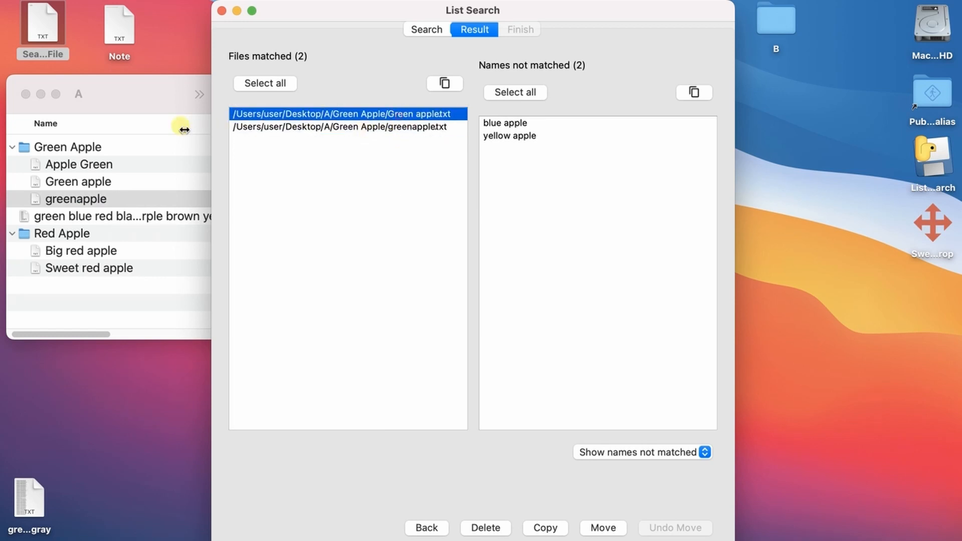
left_click(47, 32)
double_click(46, 32)
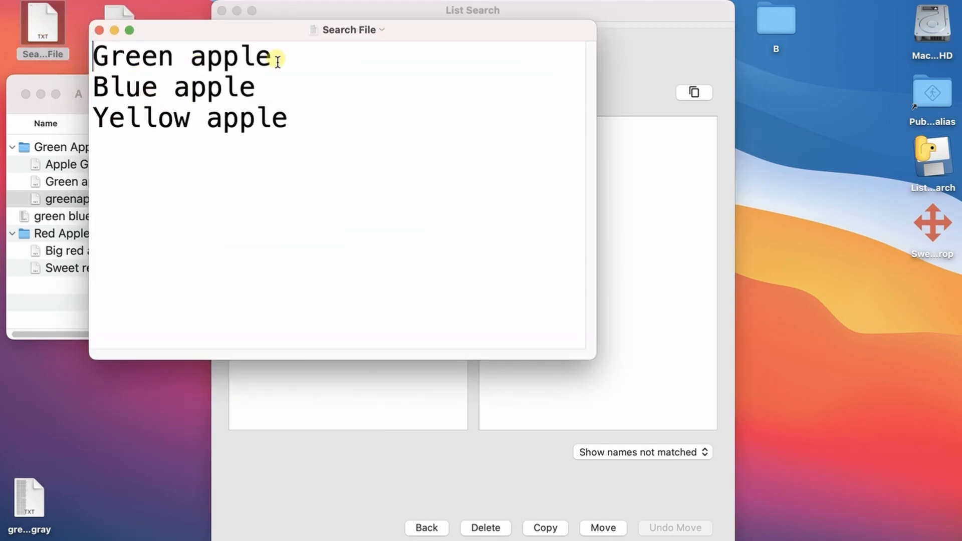
- Highlight the Green apple line in Search File, close the file and return to the search results
left_click_drag(272, 56, 43, 55)
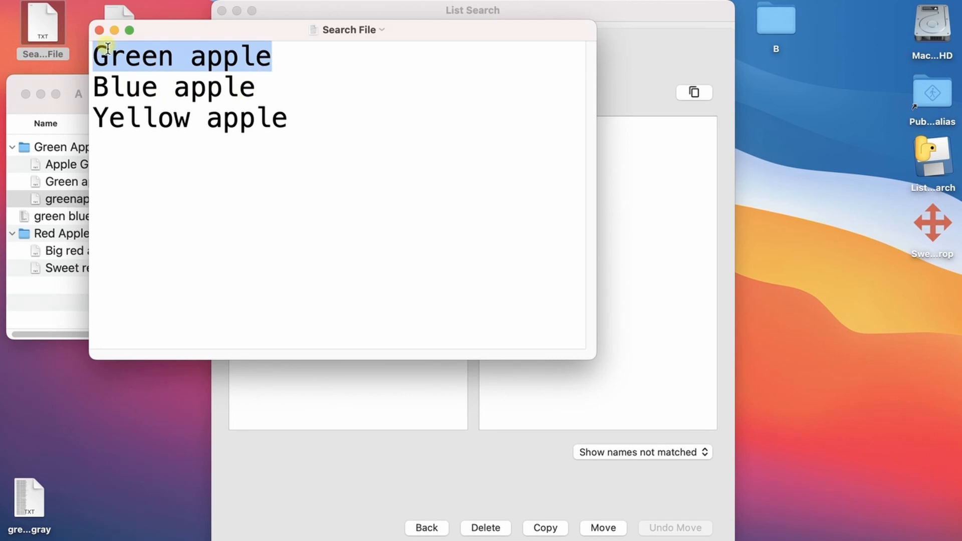
left_click(100, 30)
left_click(357, 185)
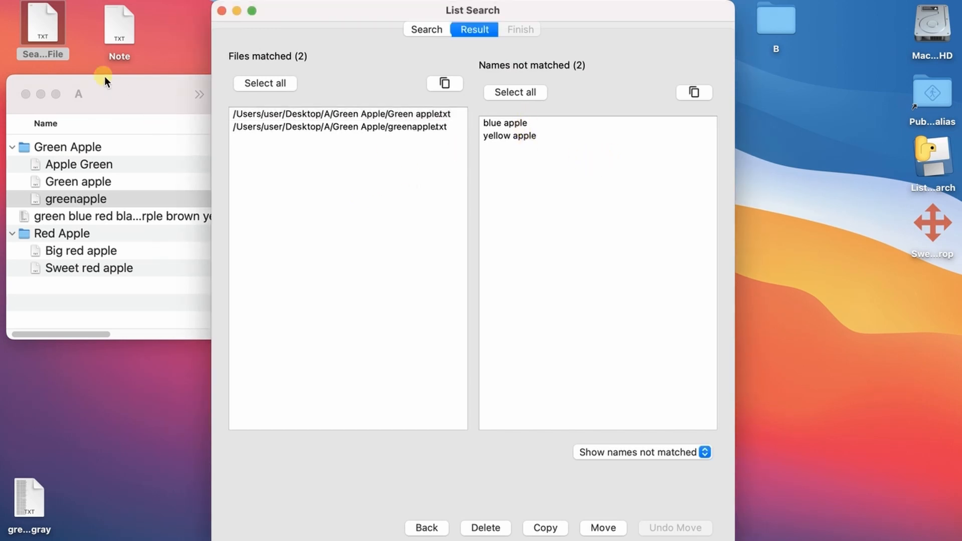
- Reopen Search File, place it below the result lists and compare its three lines with the matched files and unmatched names
double_click(53, 31)
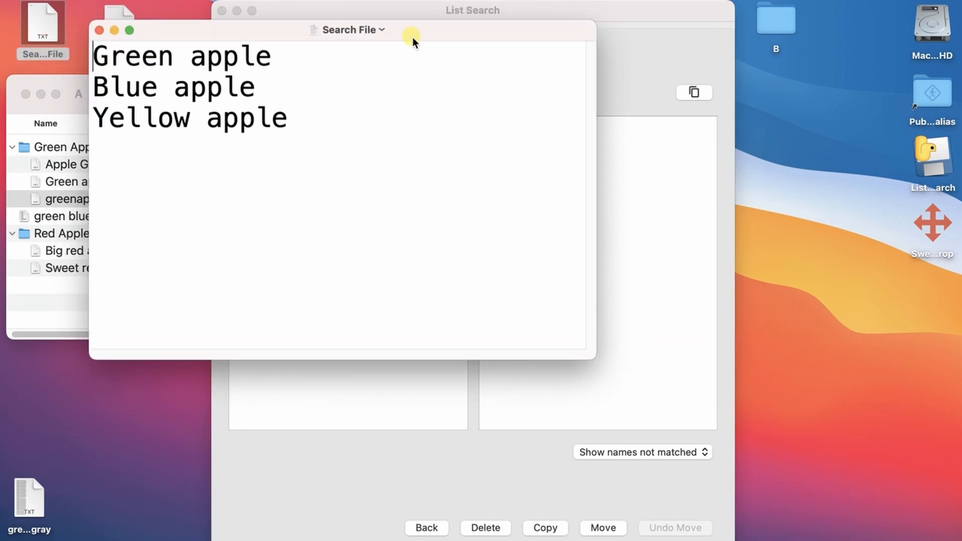
left_click_drag(413, 38, 455, 224)
left_click_drag(318, 244, 102, 247)
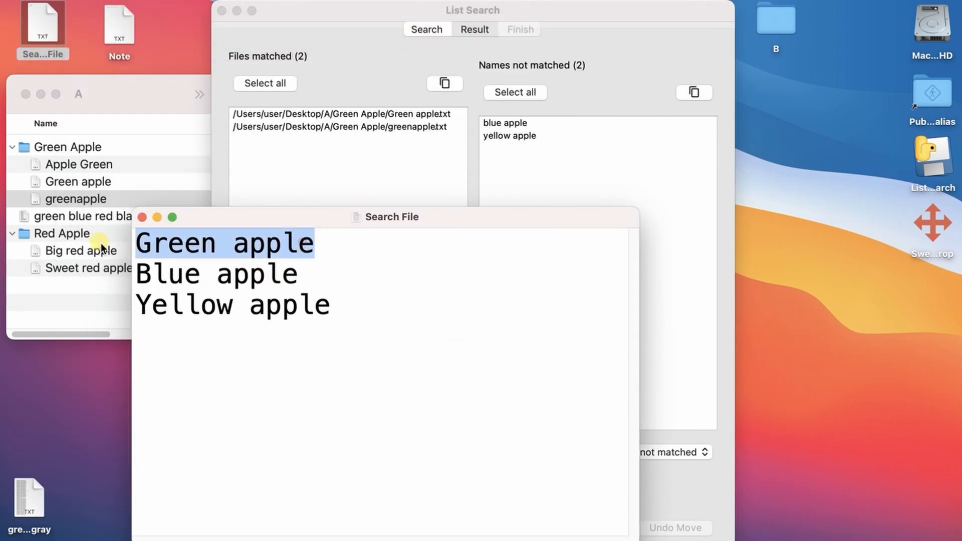
left_click(310, 250)
left_click_drag(301, 275, 138, 277)
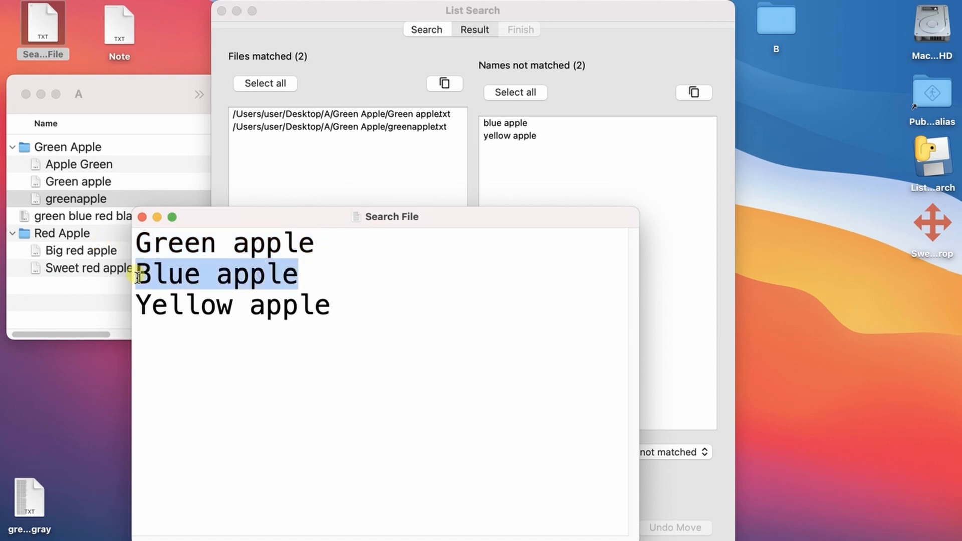
left_click_drag(329, 305, 85, 292)
left_click(142, 217)
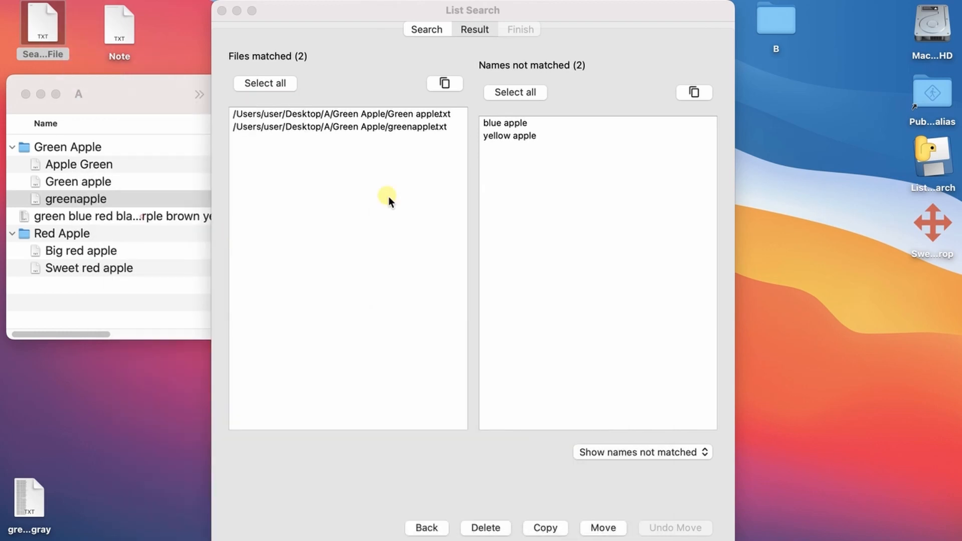
left_click(546, 174)
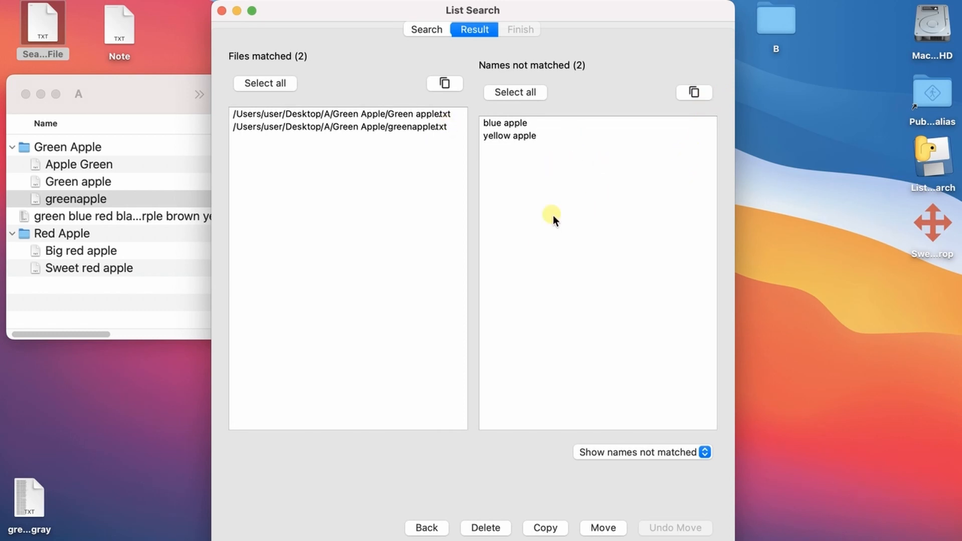
- List the files not matched, compare them with the contents of folder A, and switch the list back to names not matched
left_click(678, 455)
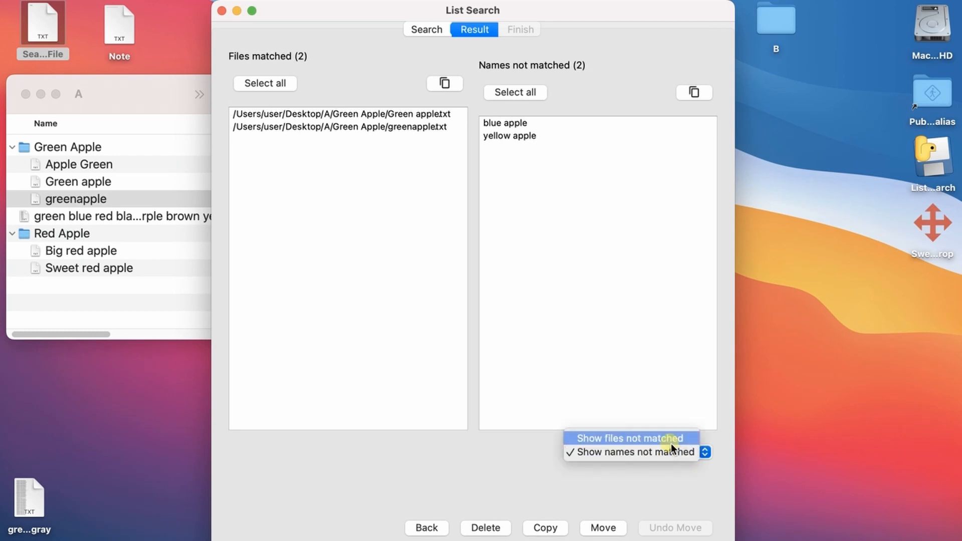
left_click(671, 443)
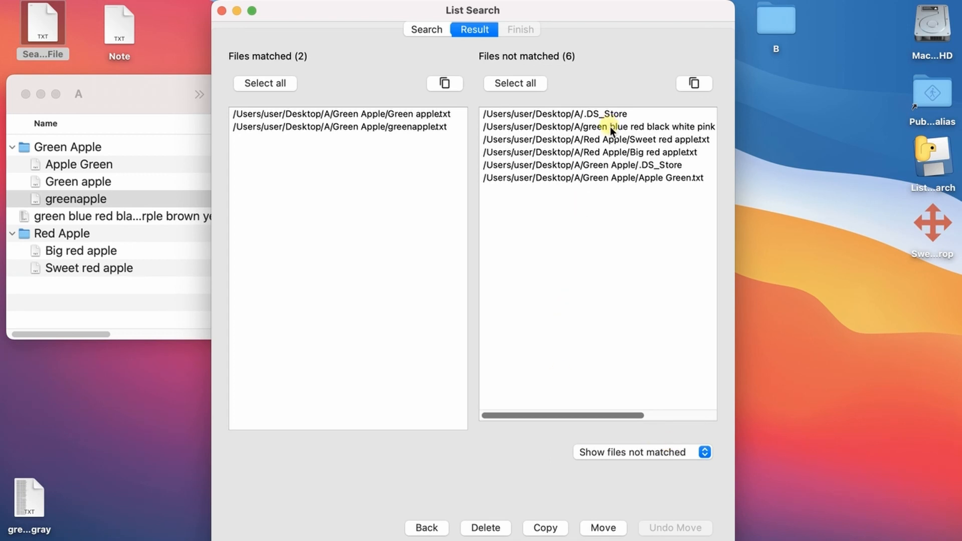
left_click(67, 205)
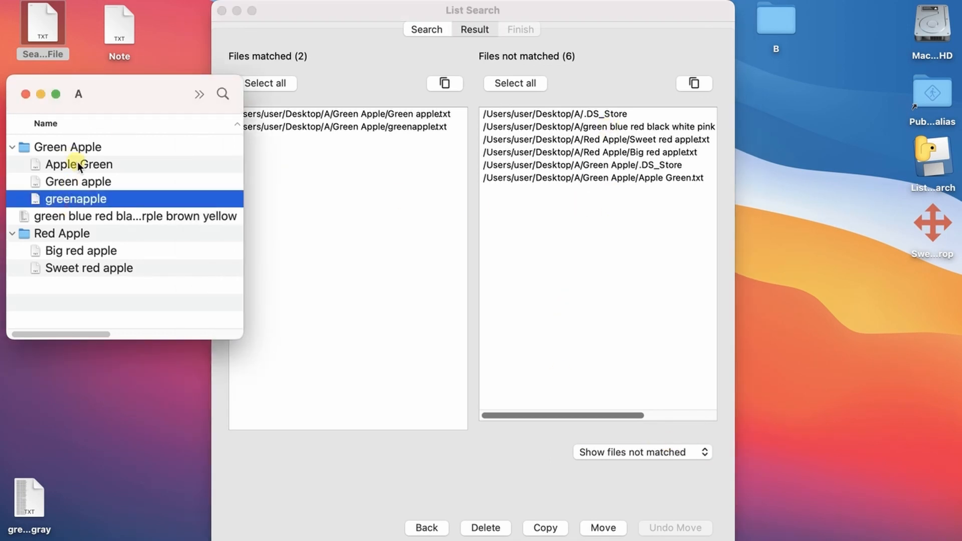
left_click(83, 267)
left_click(84, 252)
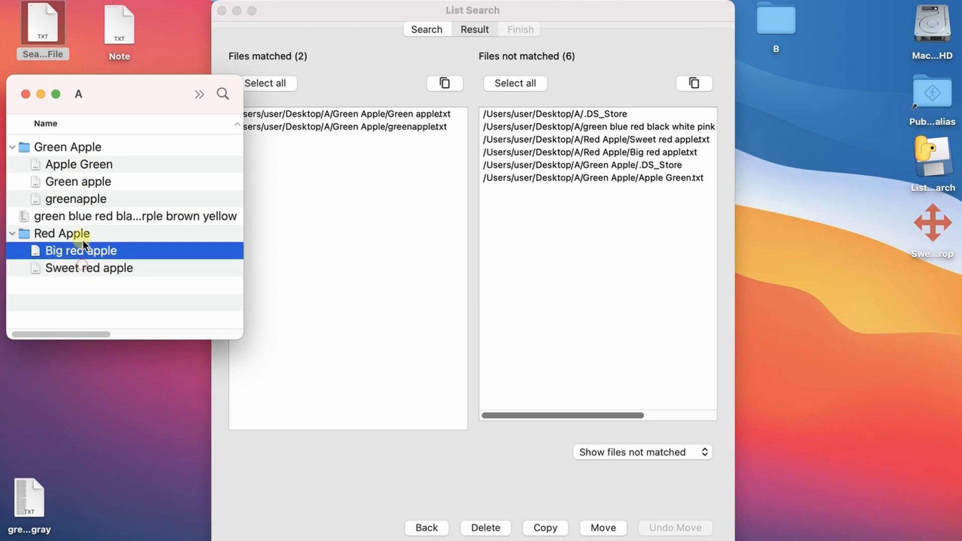
left_click(83, 234)
left_click(81, 215)
left_click(81, 202)
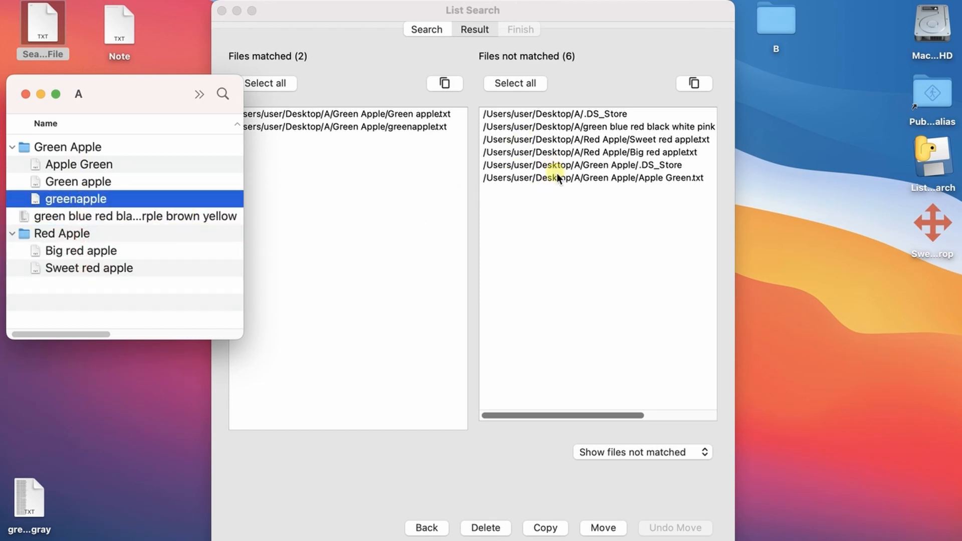
left_click(654, 454)
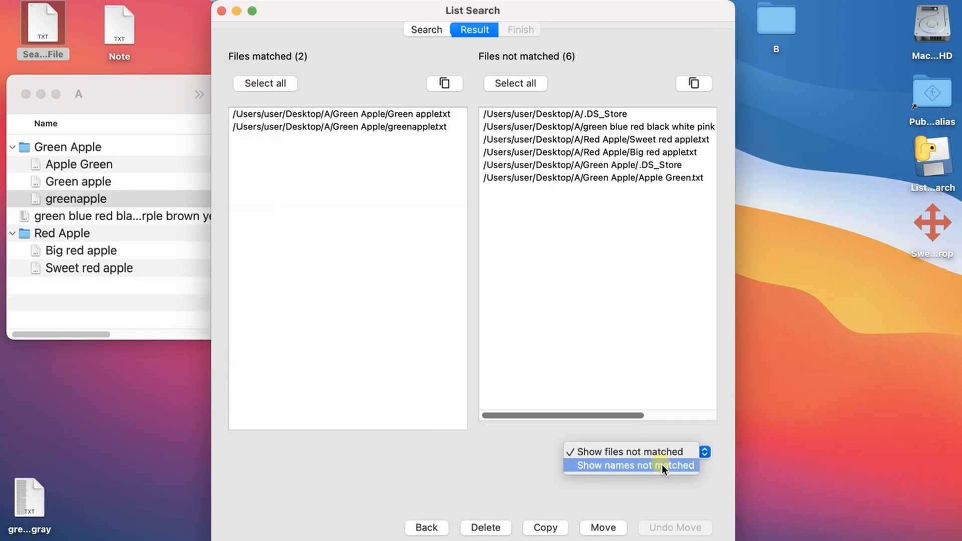
left_click(662, 466)
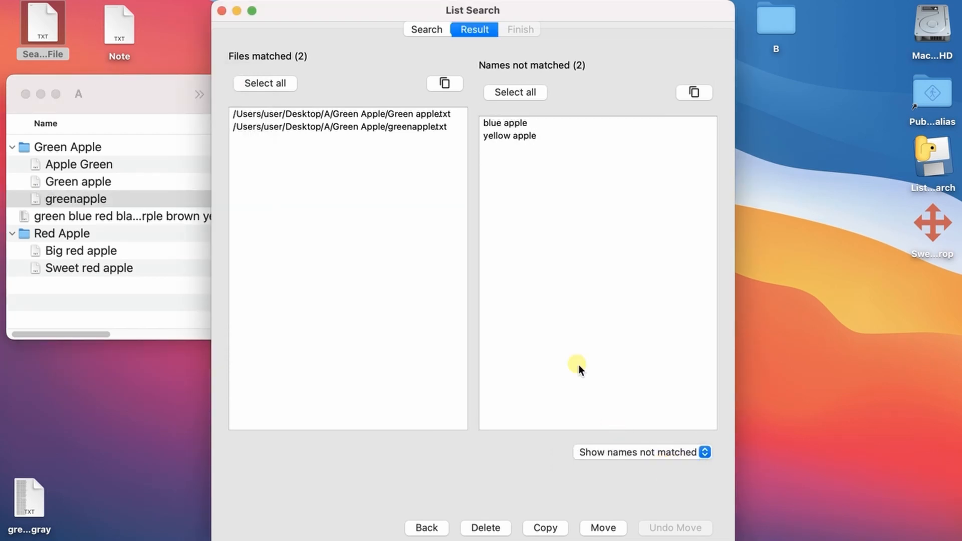
- Turn off Preserve query order, rerun the search and check the matched greenapple and Apple Green files
left_click(444, 531)
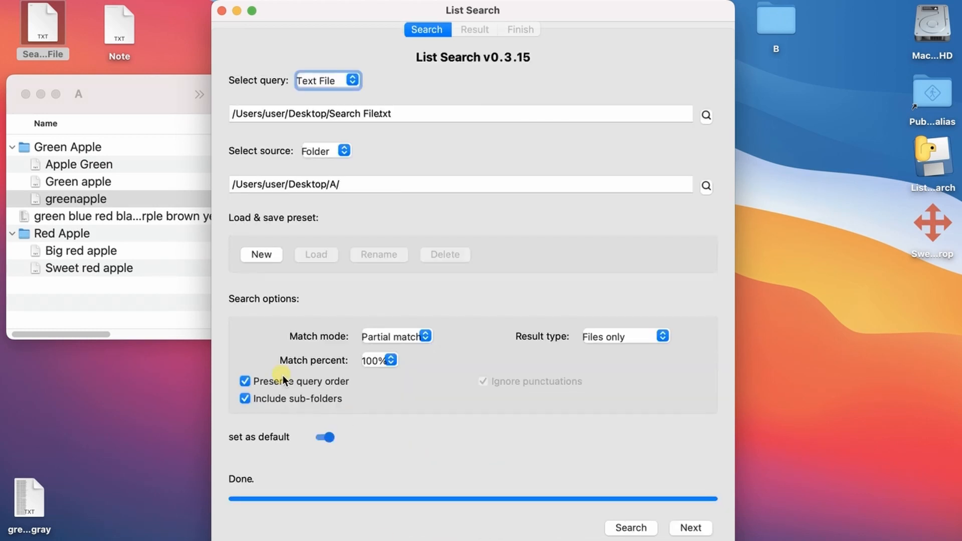
left_click(308, 385)
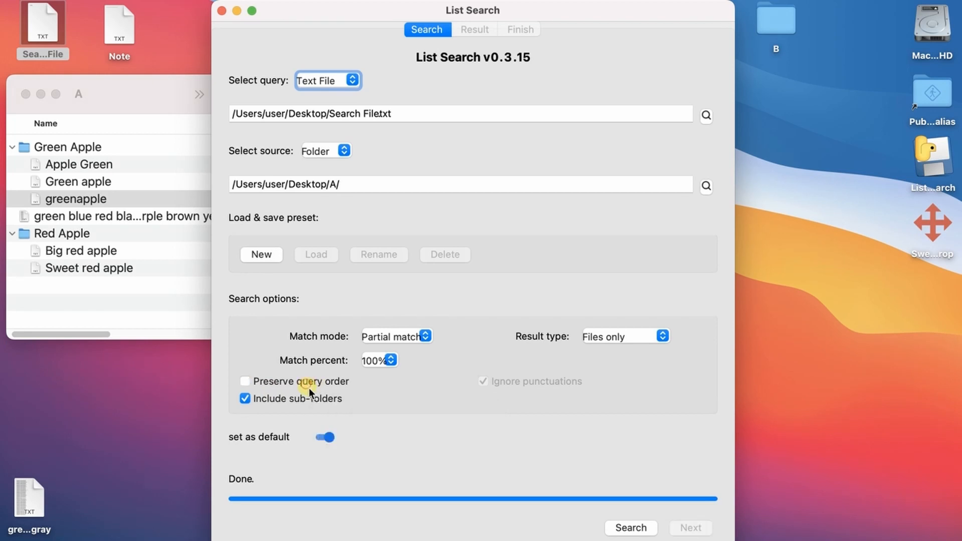
left_click(633, 527)
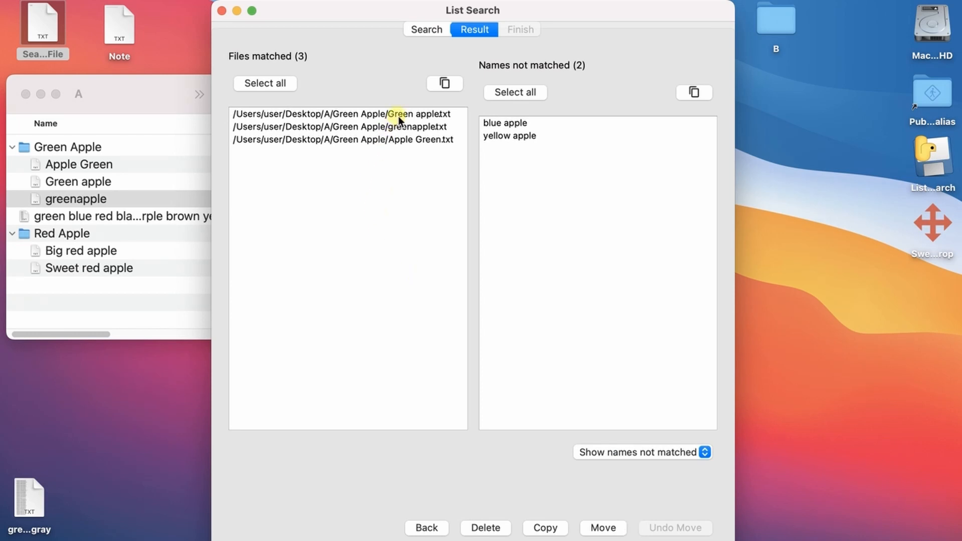
left_click(398, 117)
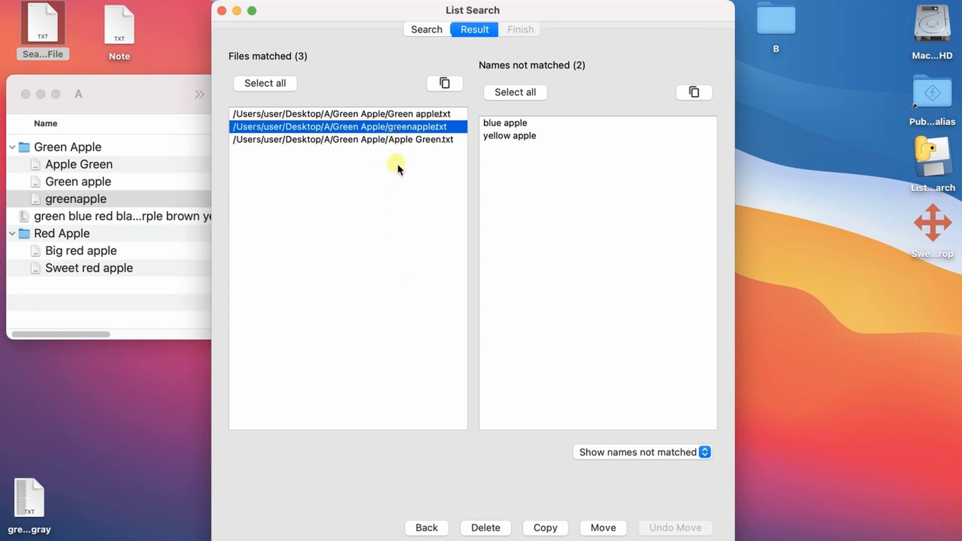
left_click(401, 143)
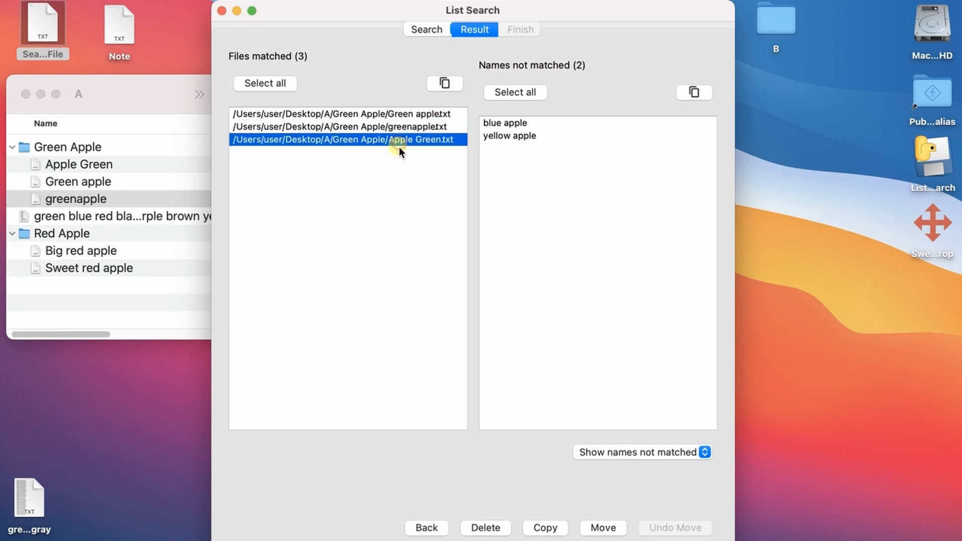
- Return to the search settings and open Search File beside folder A to compare its word order with the file names
left_click(429, 528)
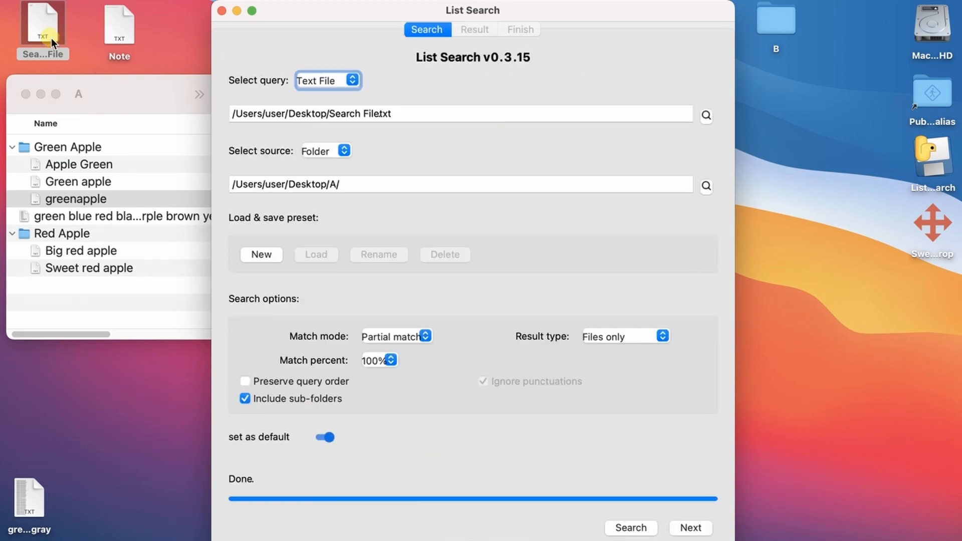
double_click(35, 26)
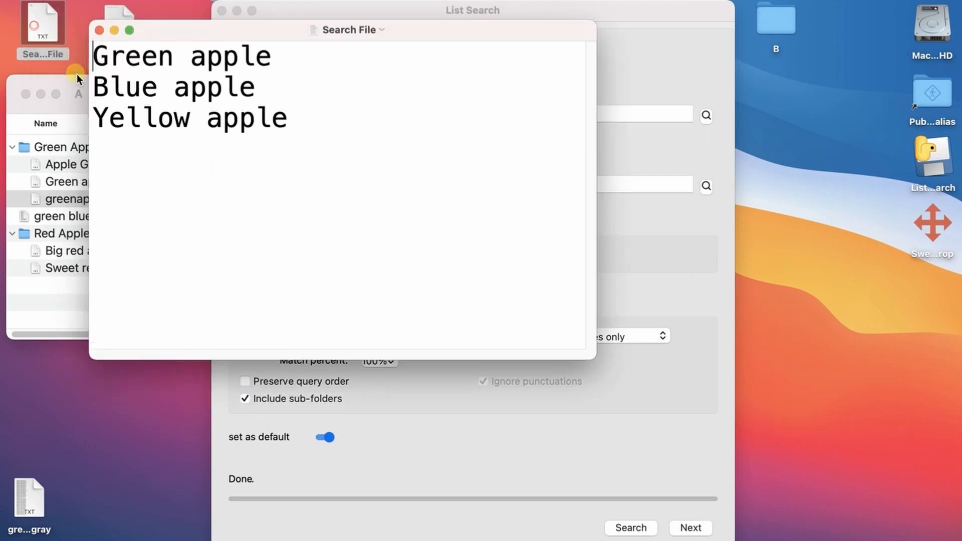
left_click_drag(188, 29, 317, 45)
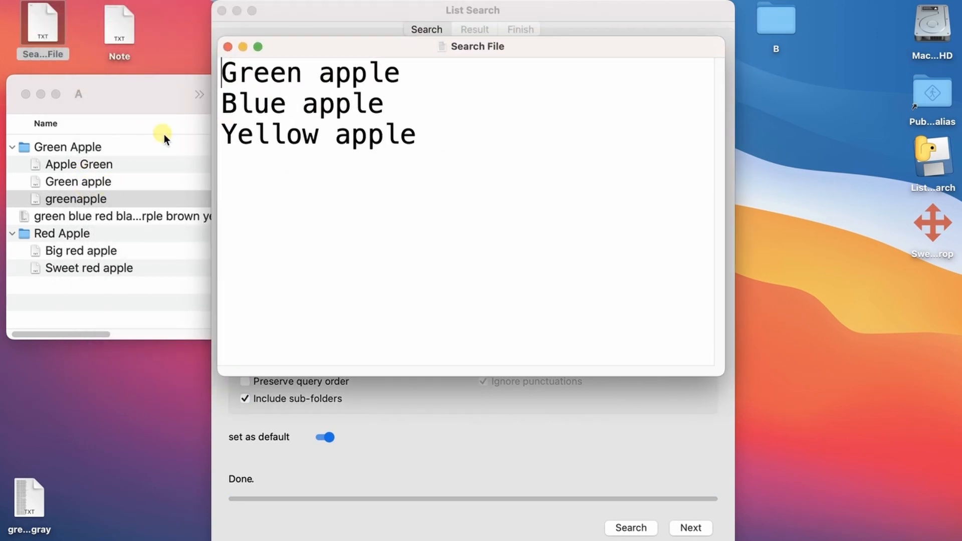
left_click(228, 46)
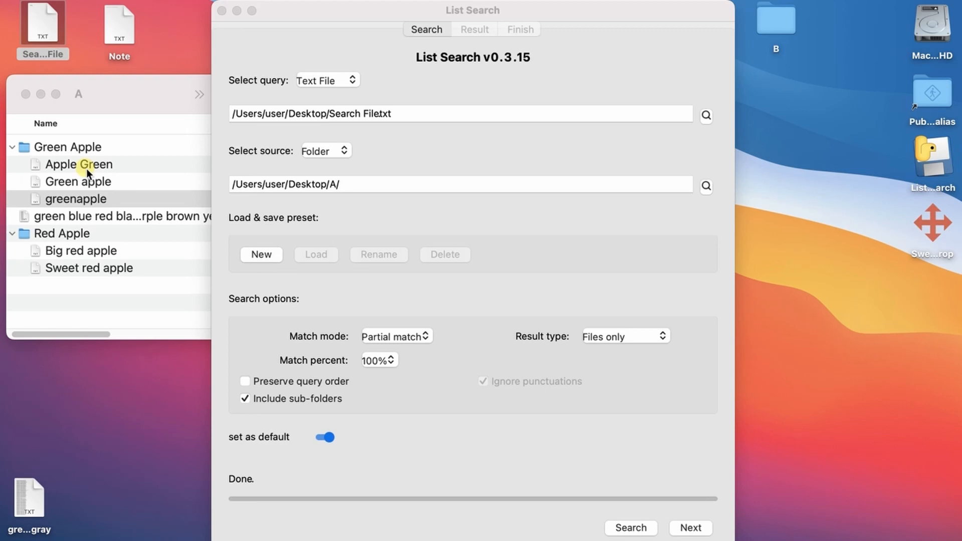
- Turn Preserve query order back on, set the result type to Folders only and run the search
left_click(276, 384)
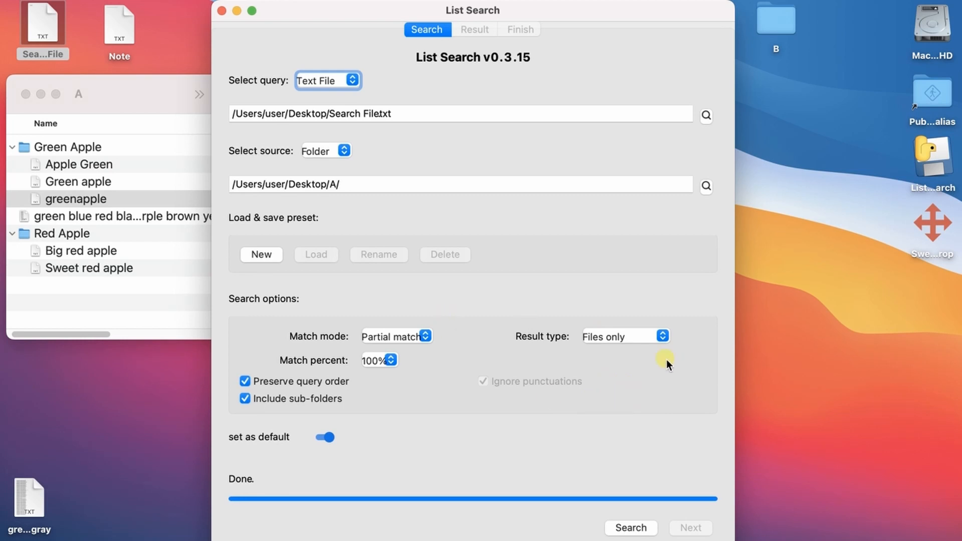
left_click(639, 342)
left_click(634, 348)
left_click(612, 522)
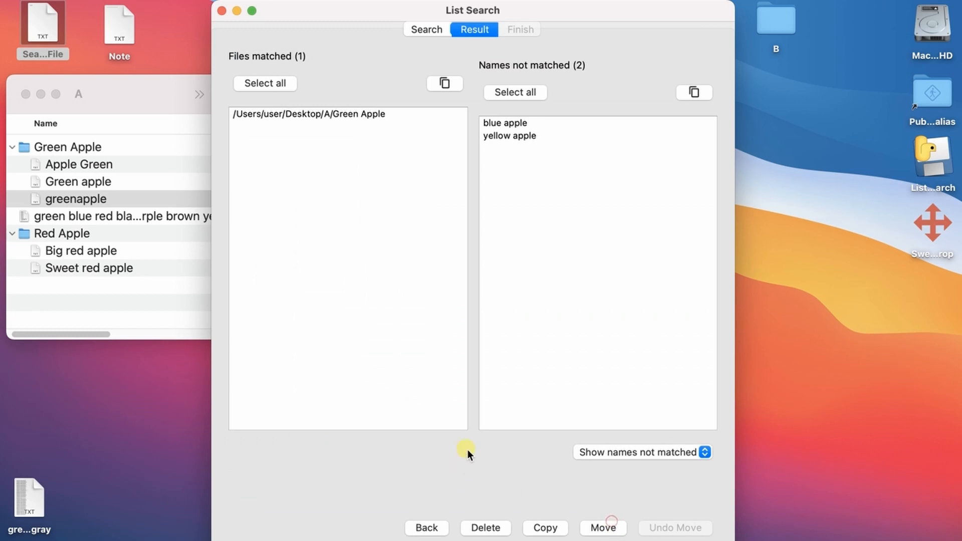
- Compare the matched Green Apple folder in the results with the Green Apple folder inside folder A
left_click(359, 116)
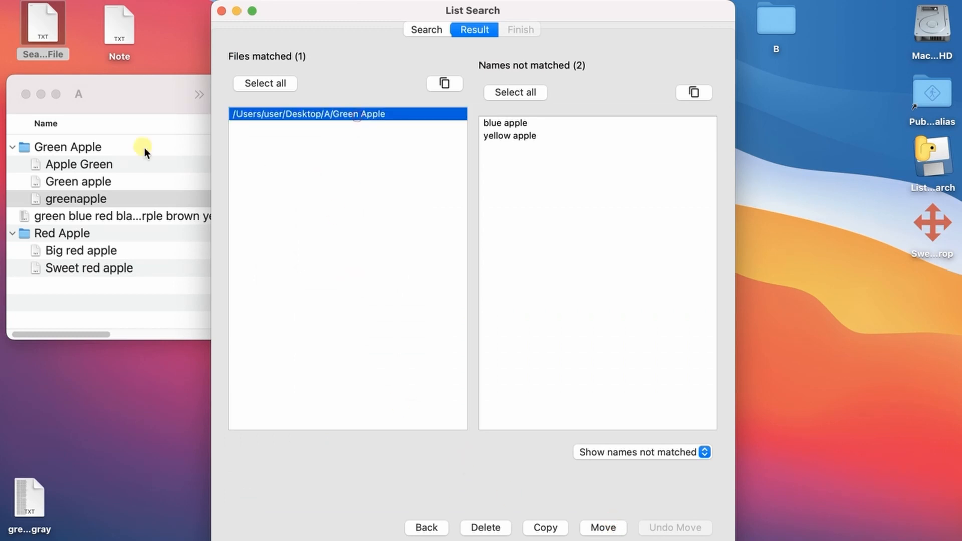
left_click(95, 148)
left_click(77, 146)
left_click(323, 137)
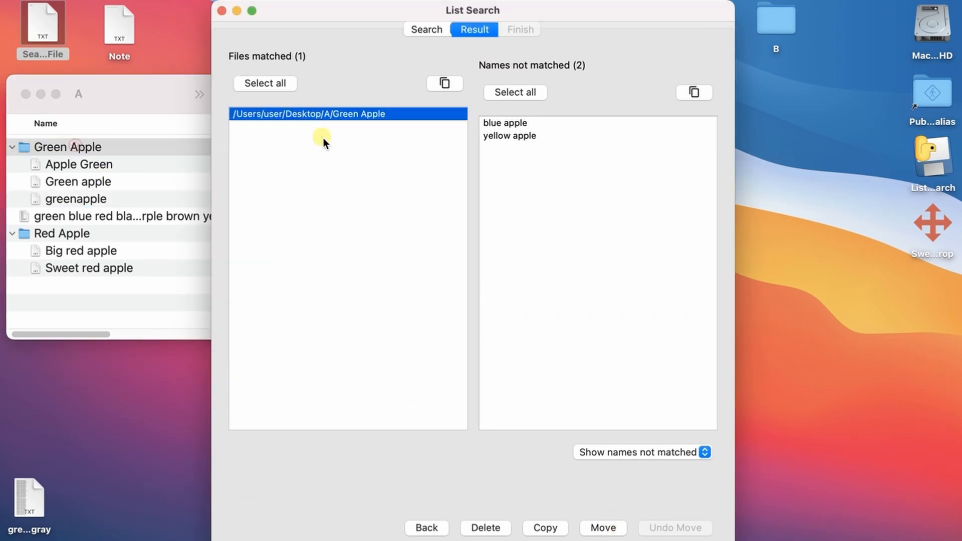
- Return to the search settings and set the result type back to Files only
left_click(425, 527)
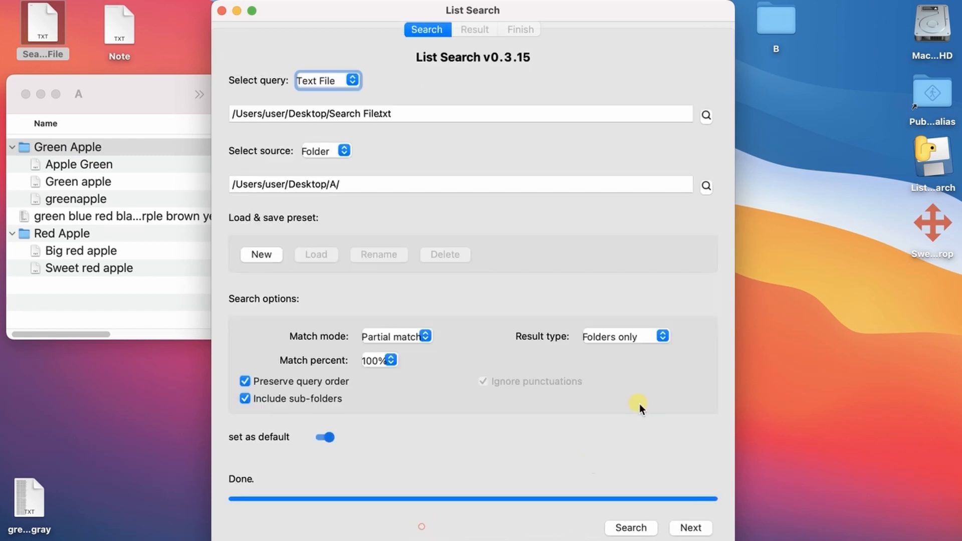
left_click(644, 331)
left_click(621, 309)
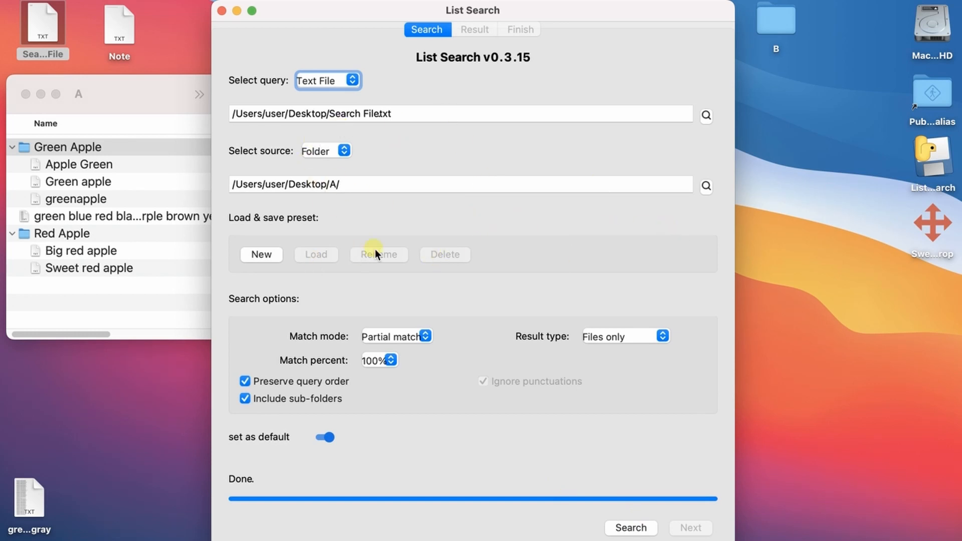
- Save the current search settings as a new preset named test
left_click(254, 254)
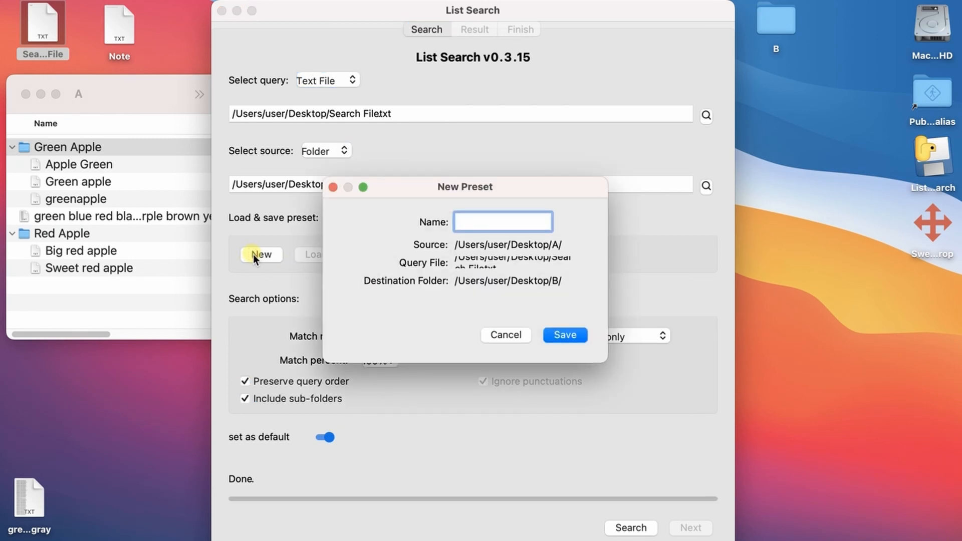
type("test")
left_click_drag(607, 365, 657, 370)
left_click(636, 353)
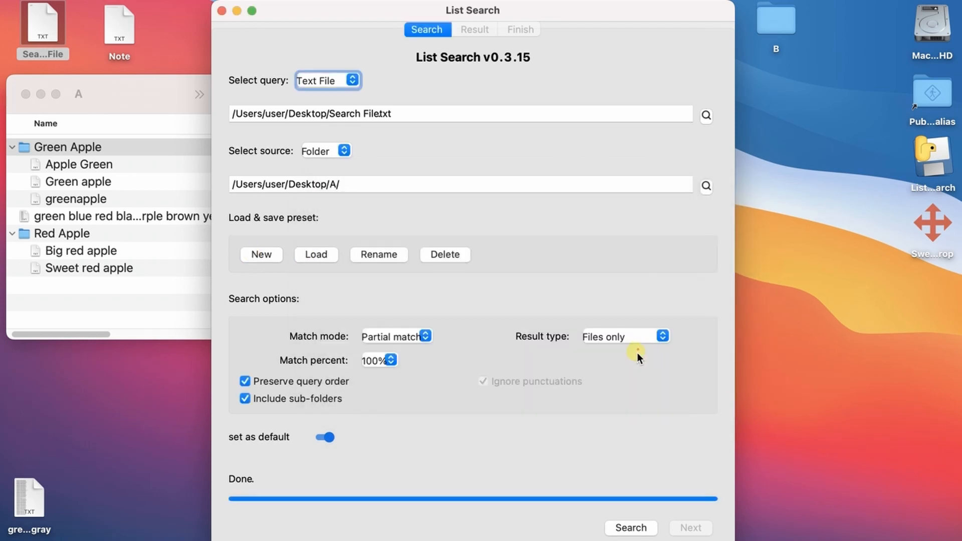
- Replace the query path with the Green Apple folder and the source path with the Red Apple folder from folder A
triple_click(373, 112)
key("BackSpace")
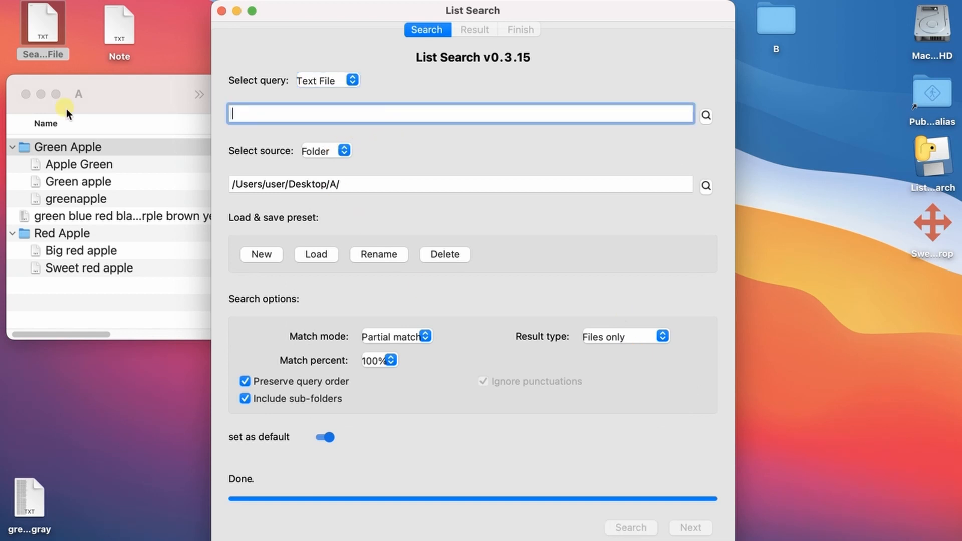
left_click(72, 225)
left_click_drag(63, 233, 356, 182)
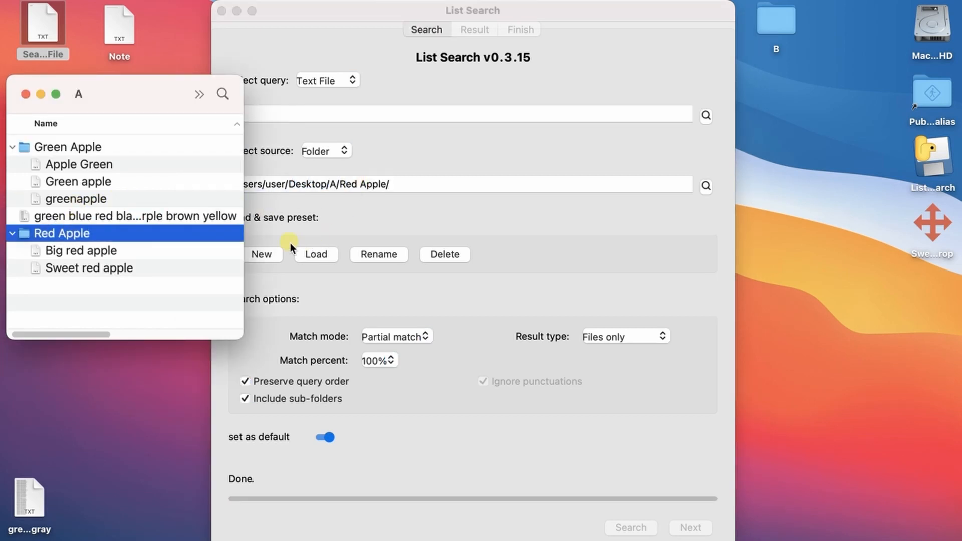
left_click_drag(58, 146, 388, 123)
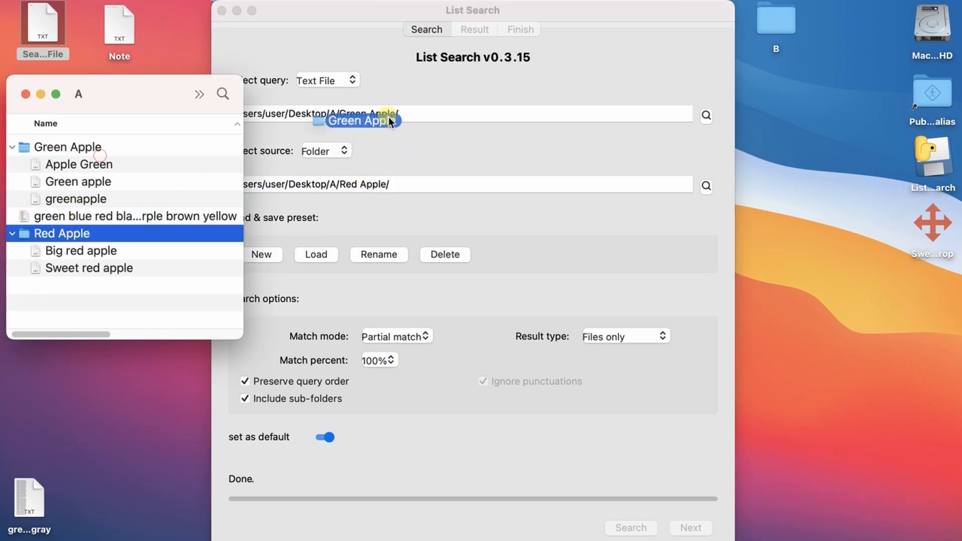
left_click(456, 171)
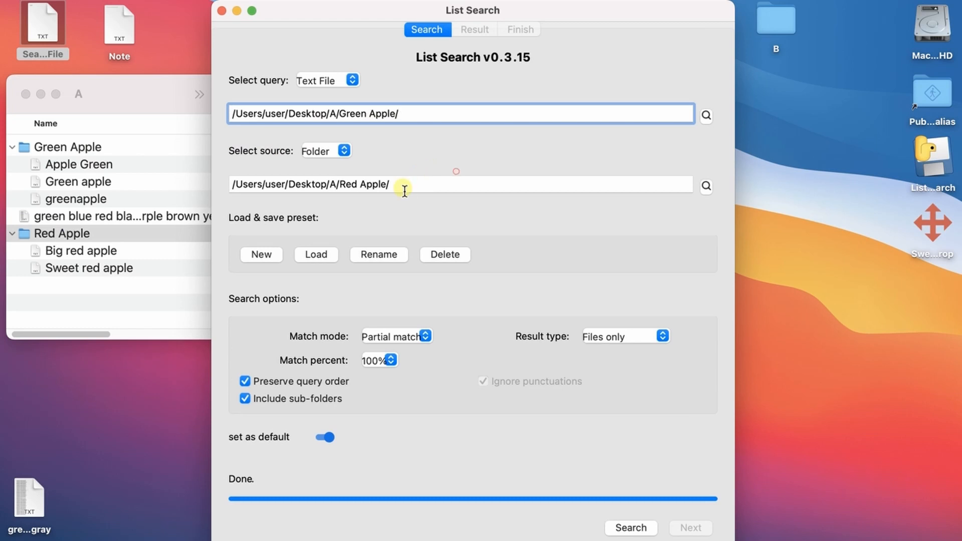
- Load the saved test preset and review the query names inside the Search File text file on the desktop
left_click(313, 256)
left_click(550, 335)
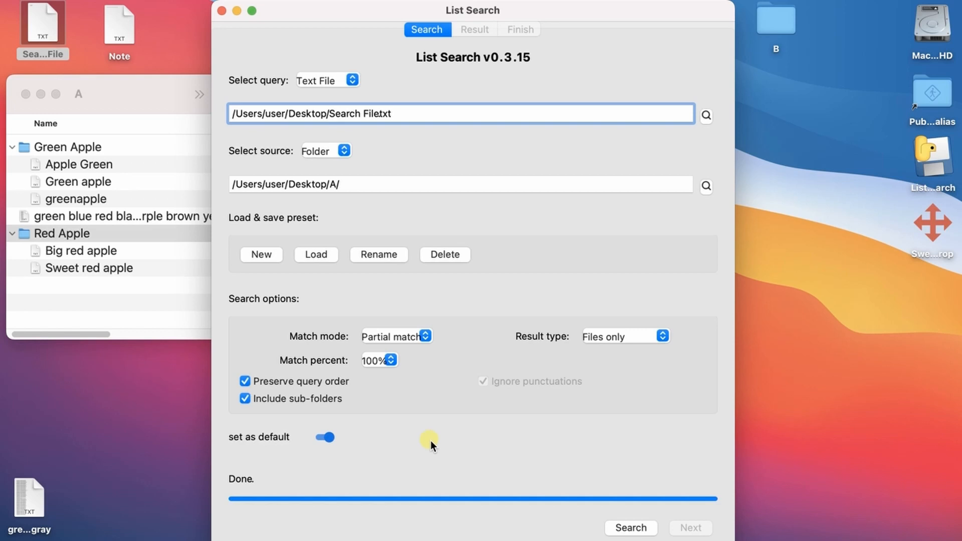
double_click(35, 26)
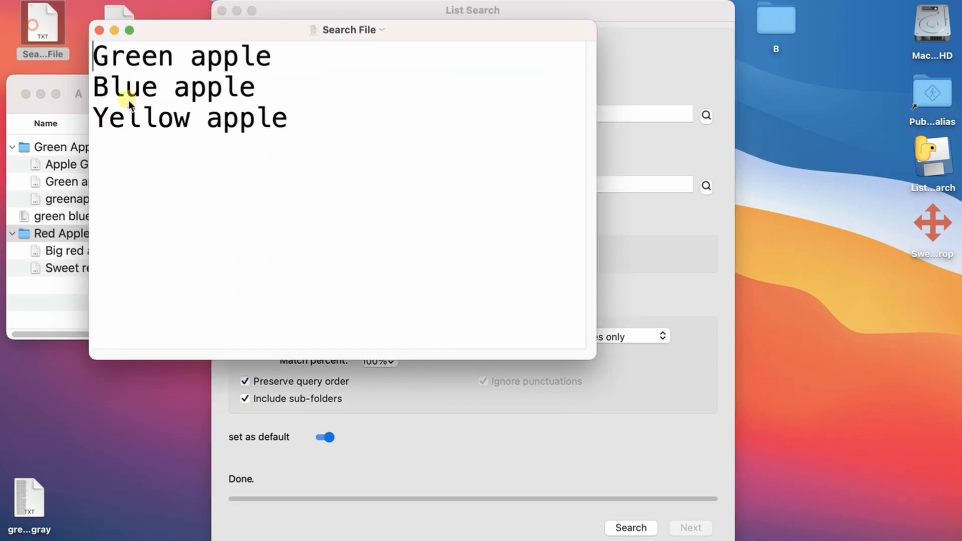
left_click(100, 31)
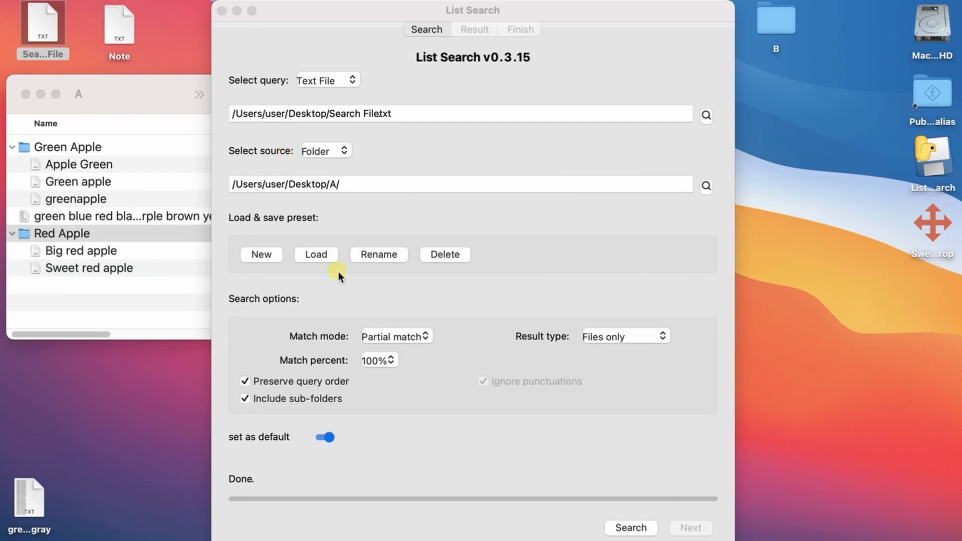
- Run the search with the loaded settings and select the matched Green apple.txt file in the results
left_click(618, 528)
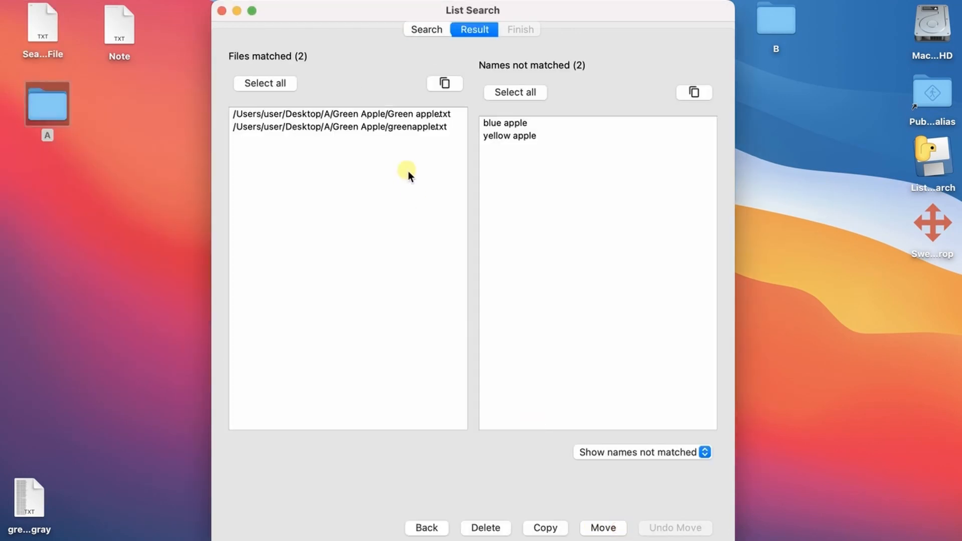
left_click(386, 115)
left_click(385, 126)
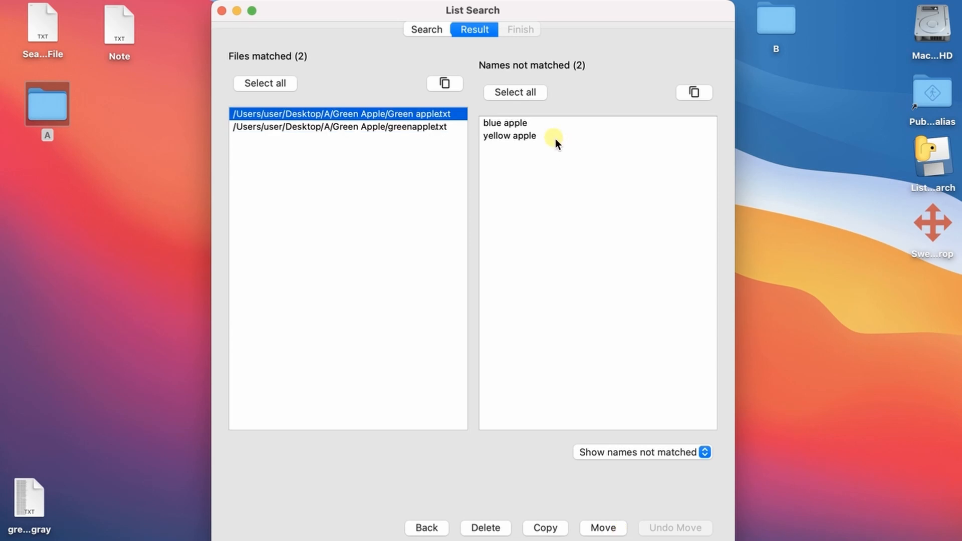
- View the files not matched, switch back to the names not matched, and return to the search settings
left_click(646, 448)
left_click(644, 443)
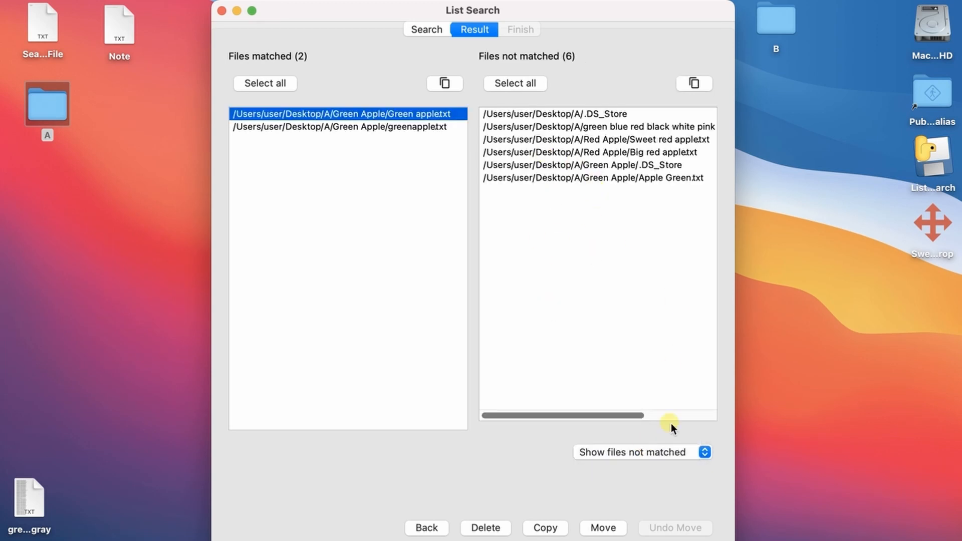
left_click(669, 453)
left_click(657, 464)
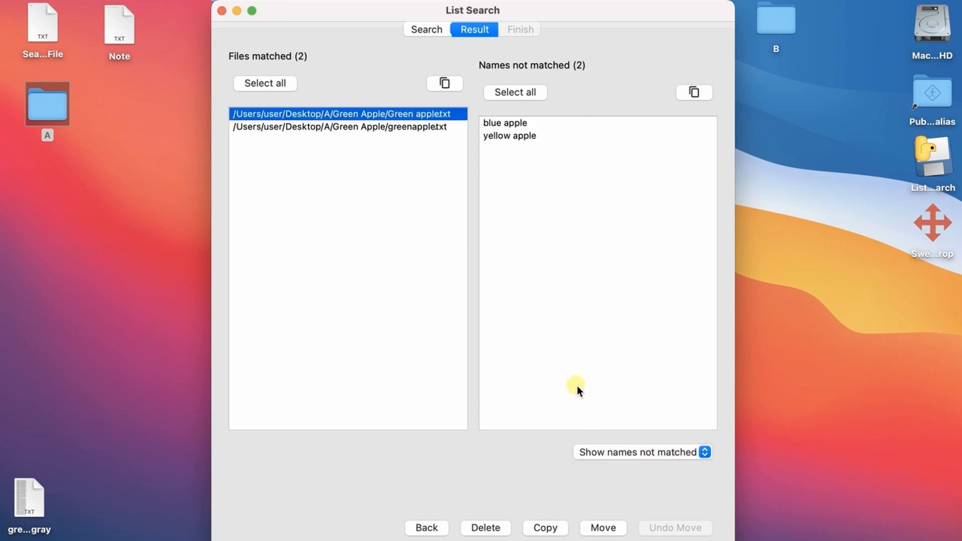
left_click(439, 526)
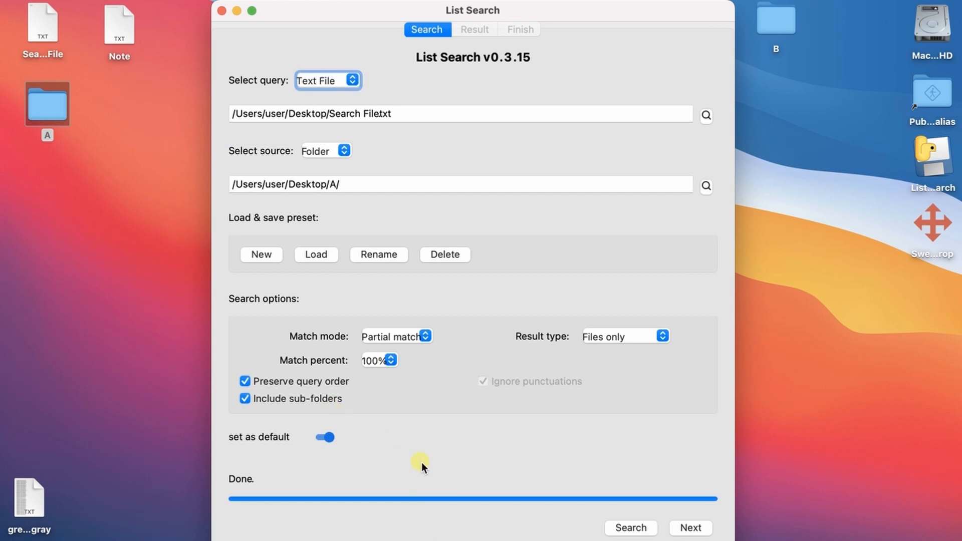